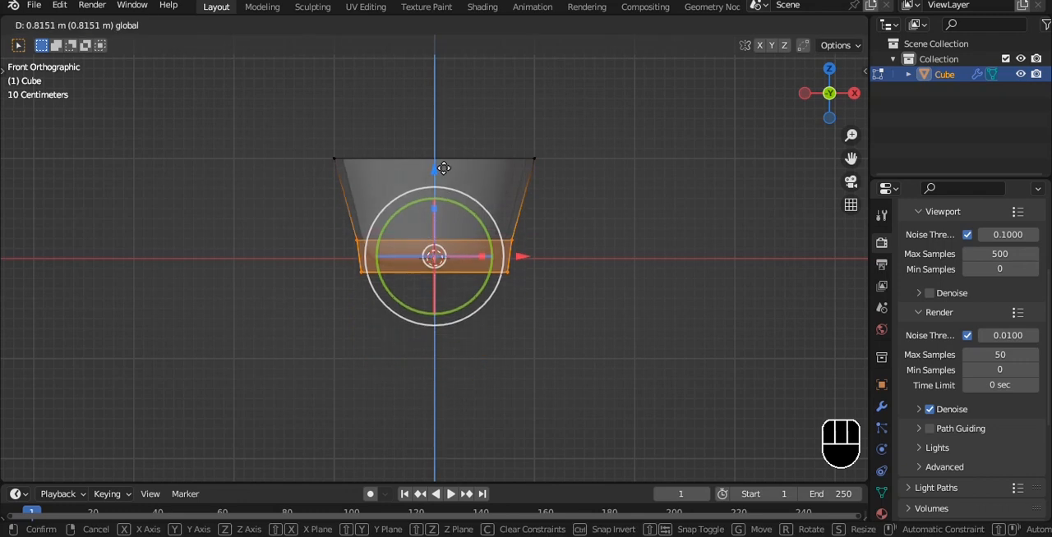
Scale the pot's upper edge to about 0.9, and extrude it outward and upward about 0.32 m to form the rim.
drag(315, 135, 632, 197)
shift+middle_drag(562, 148, 542, 187)
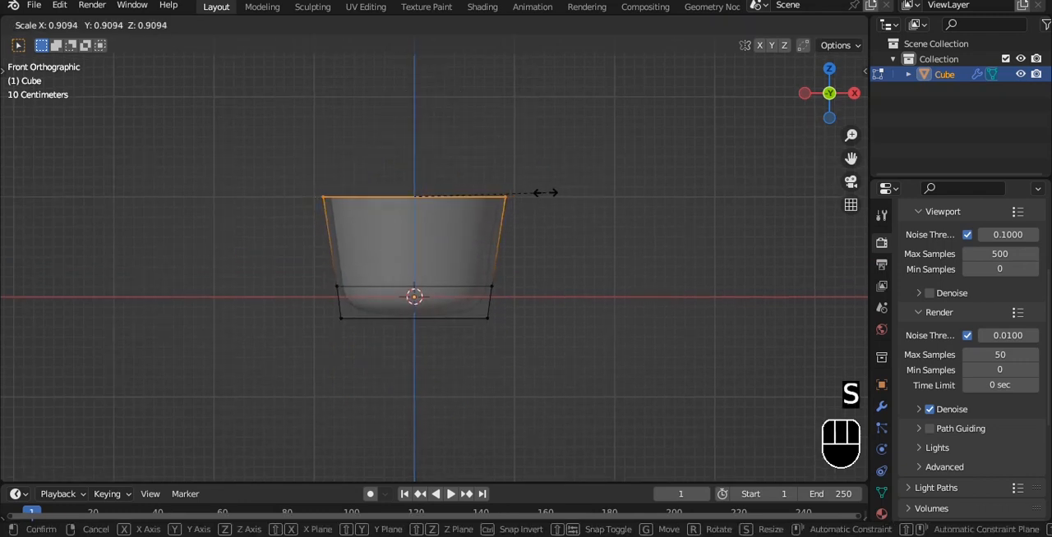
click(544, 192)
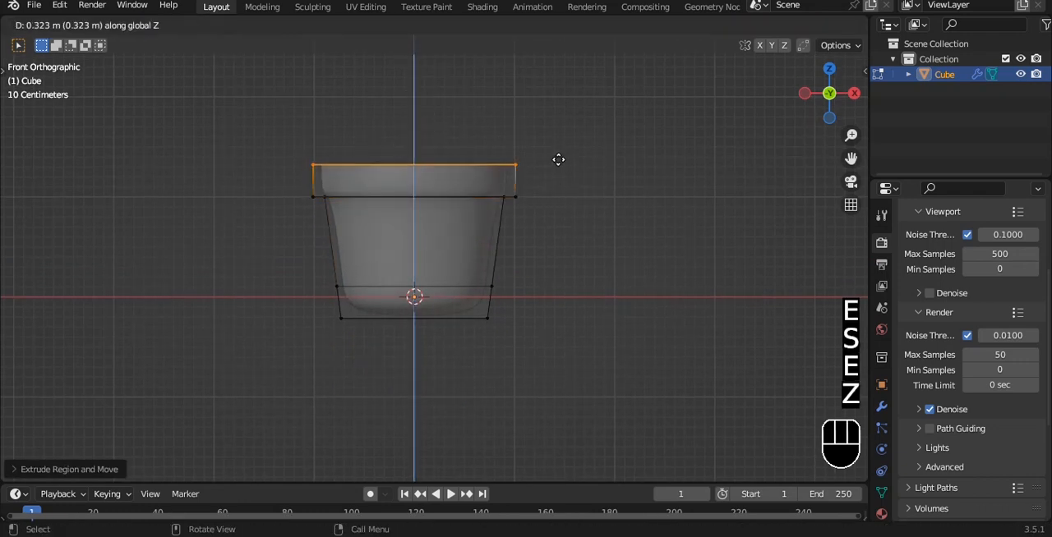
click(557, 159)
Extrude the rim inward and down about 0.72 m, narrow the inner edge and return to solid view in Object Mode.
key(e)
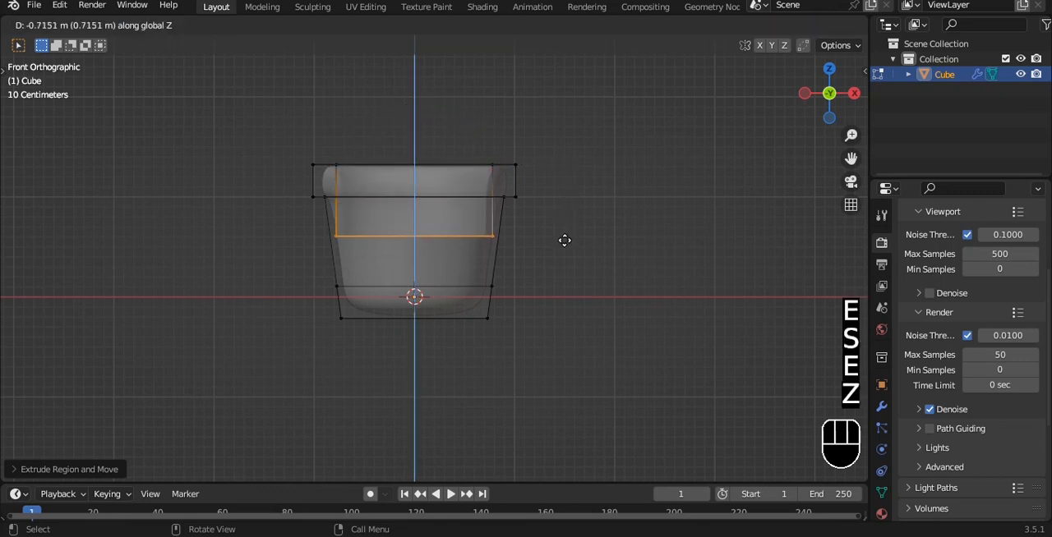
click(564, 240)
key(s)
click(556, 230)
key(Tab)
key(alt+z)
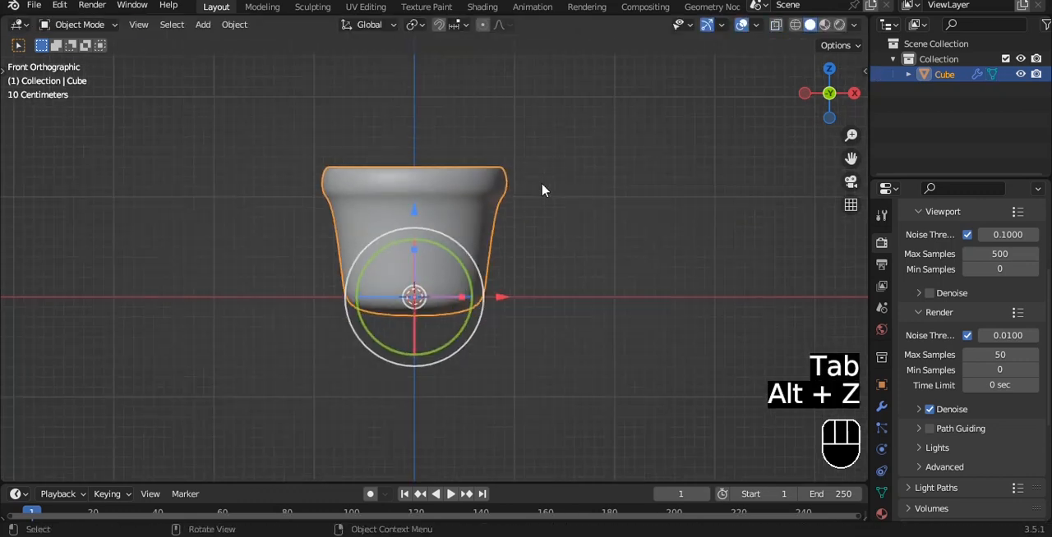
Duplicate the inner edge loop of the pot in place and fill it with a face to form the soil surface.
middle_drag(542, 191, 542, 162)
key(Tab)
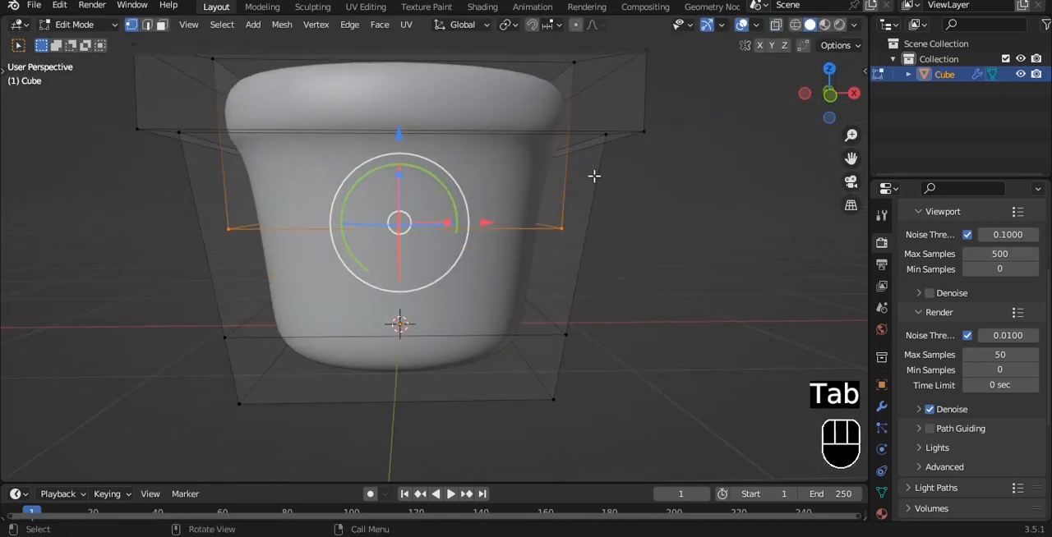
key(alt+z)
middle_drag(564, 129, 615, 269)
key(alt+z)
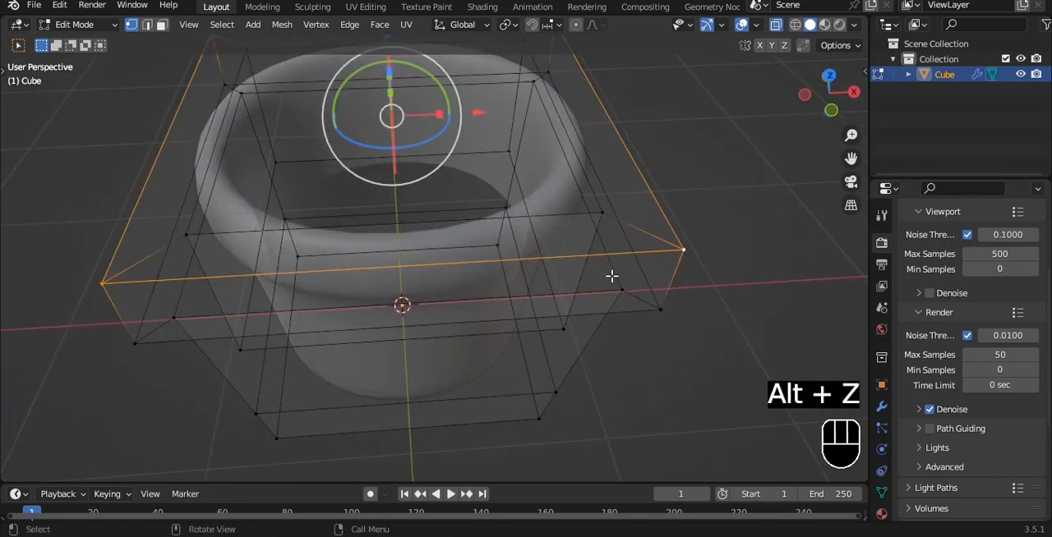
alt+click(613, 274)
key(alt+z)
key(shift+d)
right_click(626, 168)
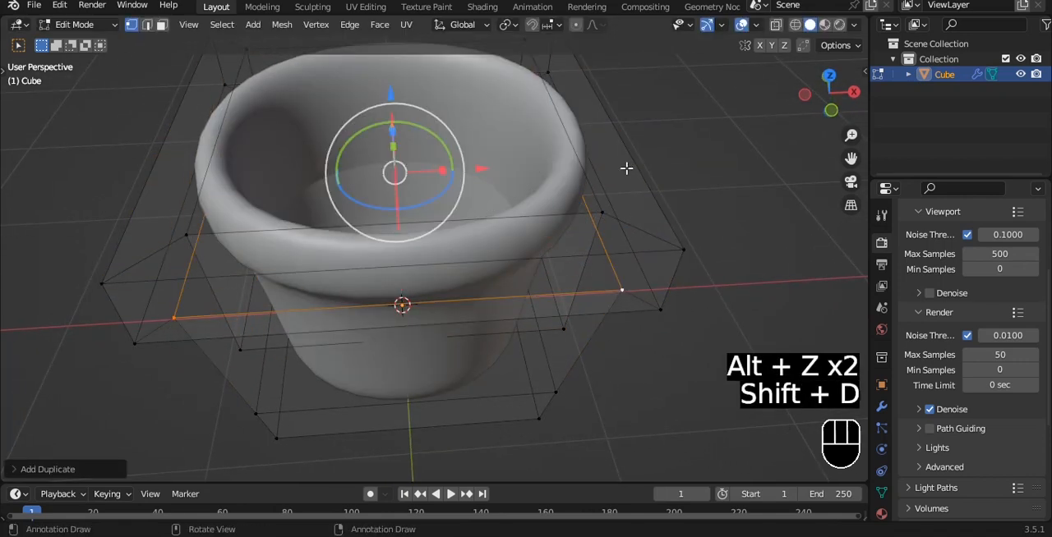
key(Tab)
mouse_move(626, 169)
middle_down()
mouse_move(612, 174)
mouse_move(613, 164)
middle_up()
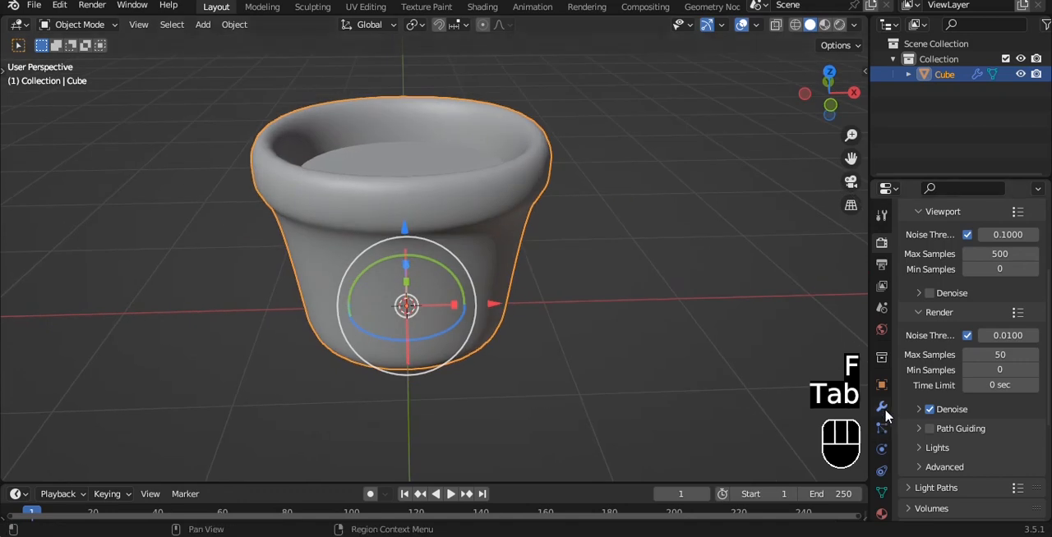
Return to the front view with the pot deselected and save the file.
key(grave)
click(649, 176)
key(ctrl+s)
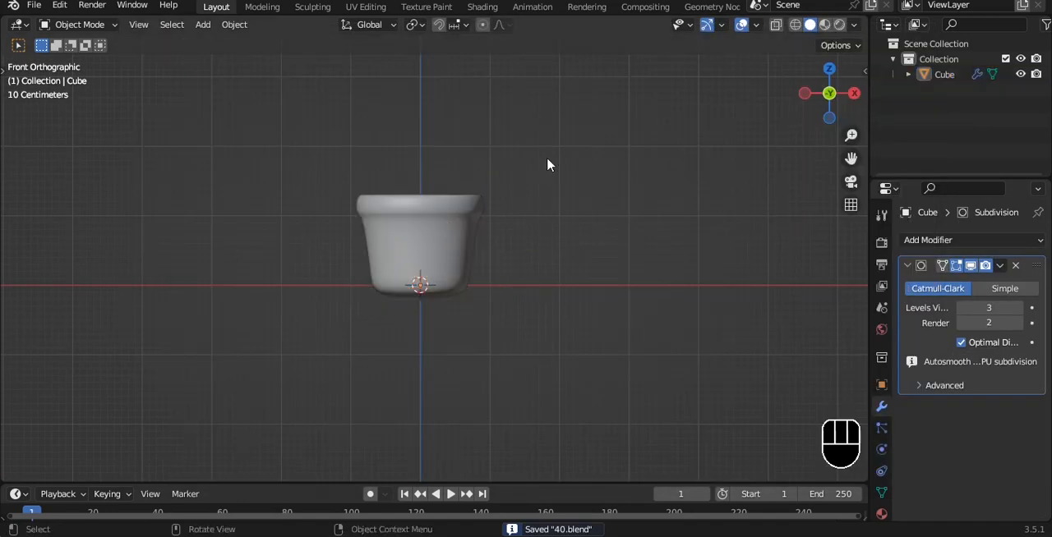
Add a smooth-shaded cube with a level-3 subdivision surface and raise it above the pot.
key(shift+a)
mouse_move(540, 96)
click(608, 121)
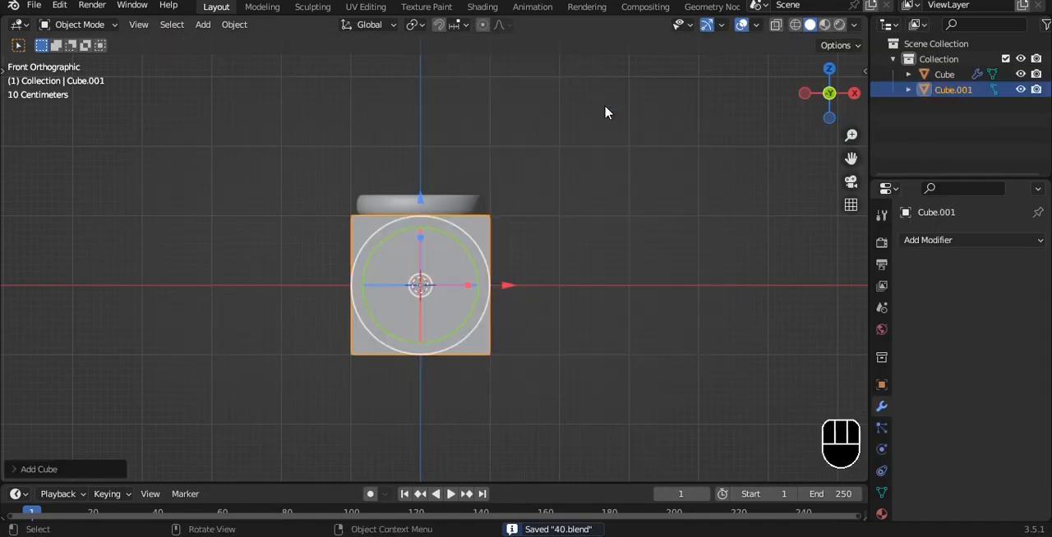
key(ctrl+3)
right_click(486, 220)
click(486, 220)
key(g)
key(z)
click(393, 175)
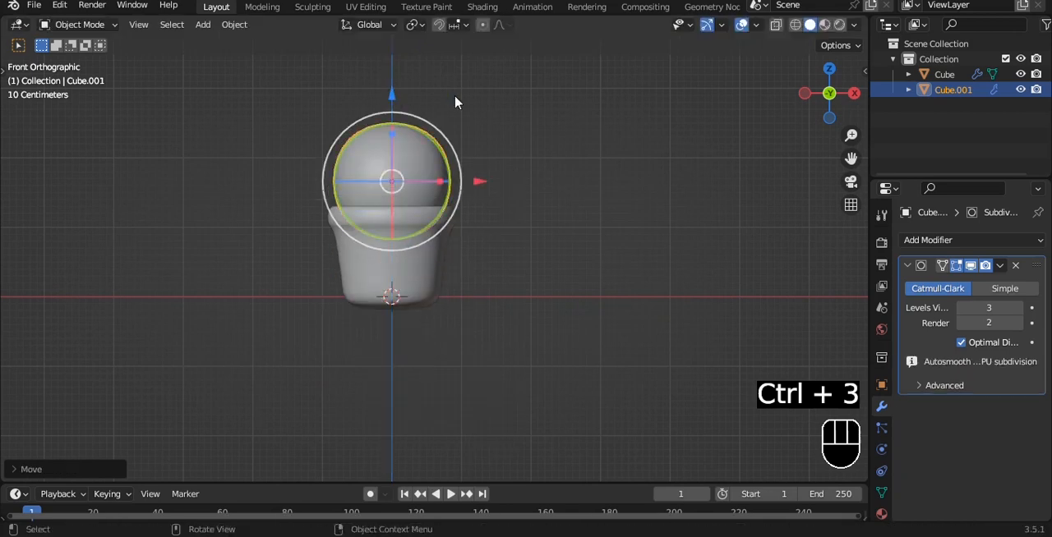
Scale down the lower vertices of the rounded cube so it narrows toward the pot.
scroll(481, 162, up, 2)
key(Tab)
drag(340, 277, 547, 361)
key(alt+z)
drag(220, 279, 588, 361)
key(s)
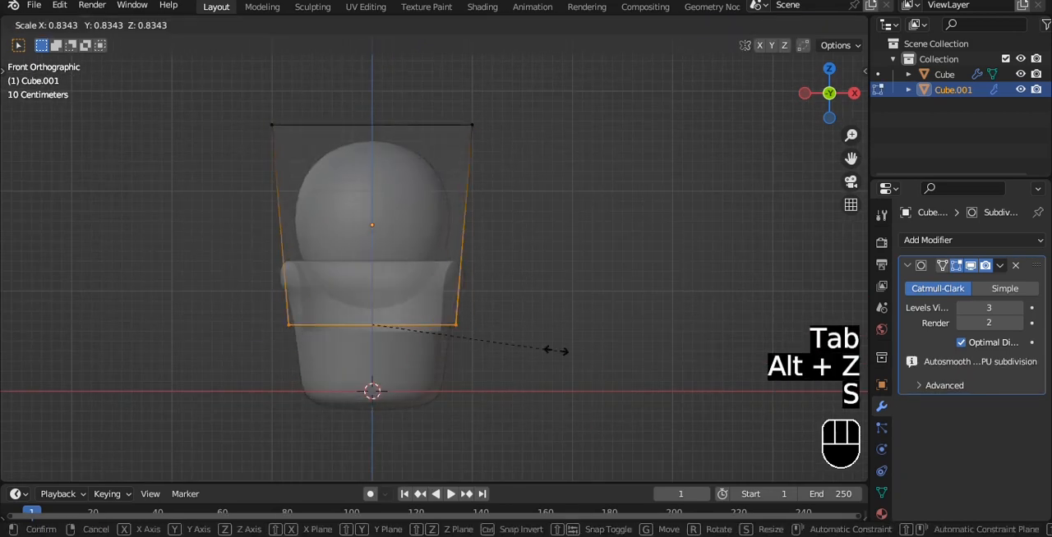
click(542, 334)
Raise the upper vertices of the rounded cube, enlarge them and return to solid view in Object Mode.
drag(222, 87, 573, 216)
scroll(573, 216, down, 1)
shift+middle_drag(572, 216, 568, 340)
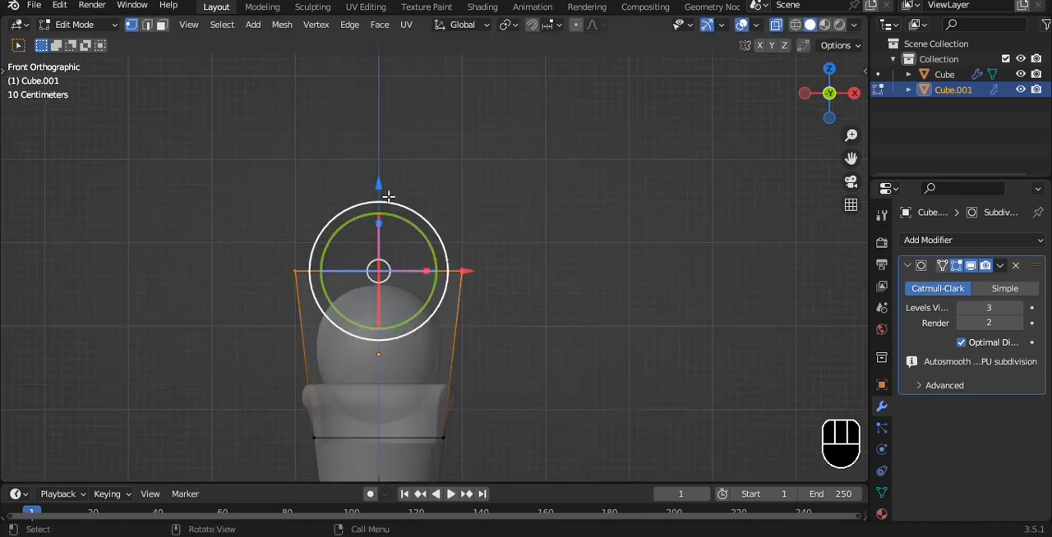
drag(382, 179, 381, 90)
key(s)
click(469, 181)
key(Tab)
key(alt+z)
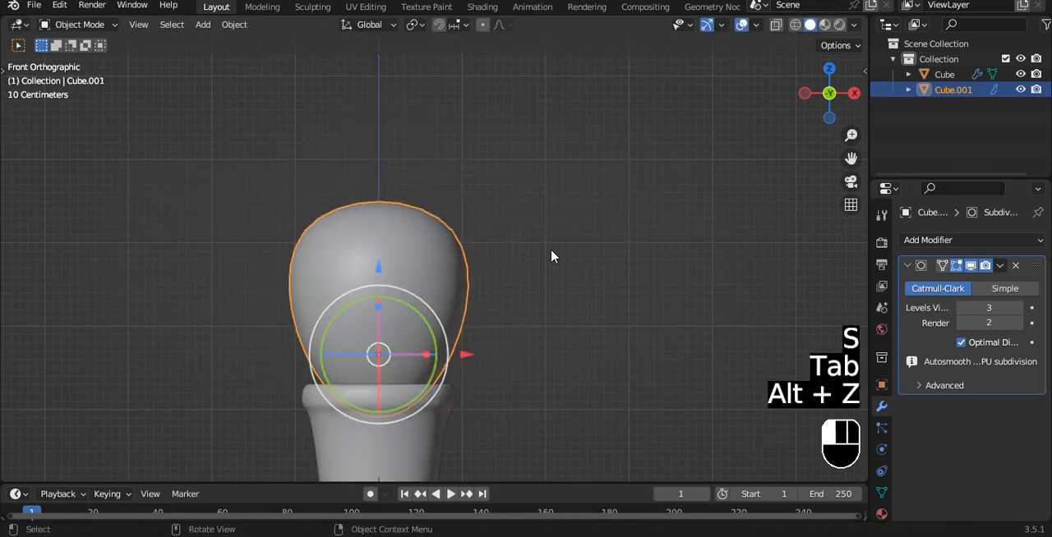
Check the stretched cube body from several views and delete it.
click(551, 255)
middle_drag(530, 250, 511, 286)
key(grave)
click(417, 169)
scroll(568, 183, up, 1)
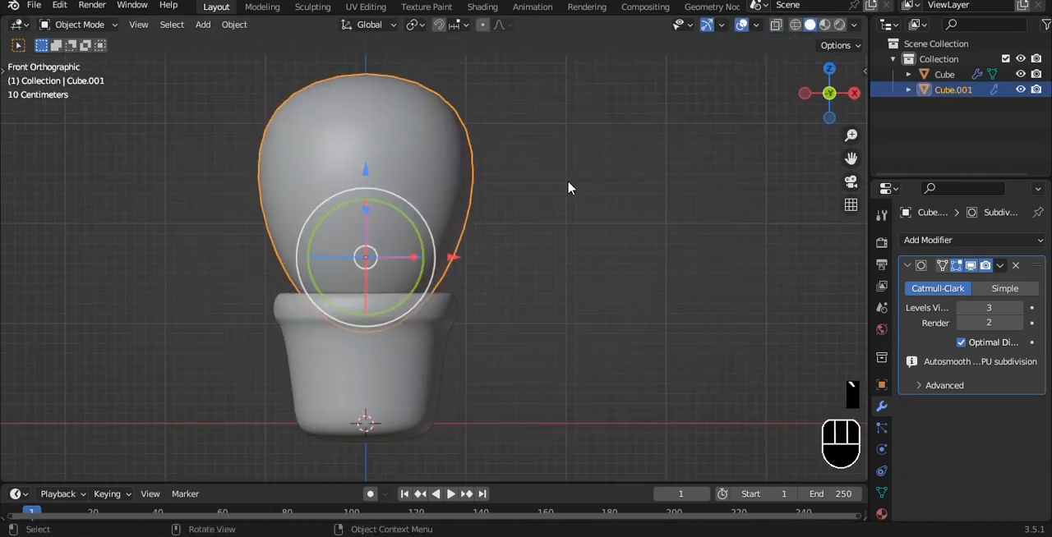
key(grave)
click(528, 155)
key(Tab)
key(Tab)
key(grave)
click(452, 162)
key(Delete)
scroll(488, 132, down, 2)
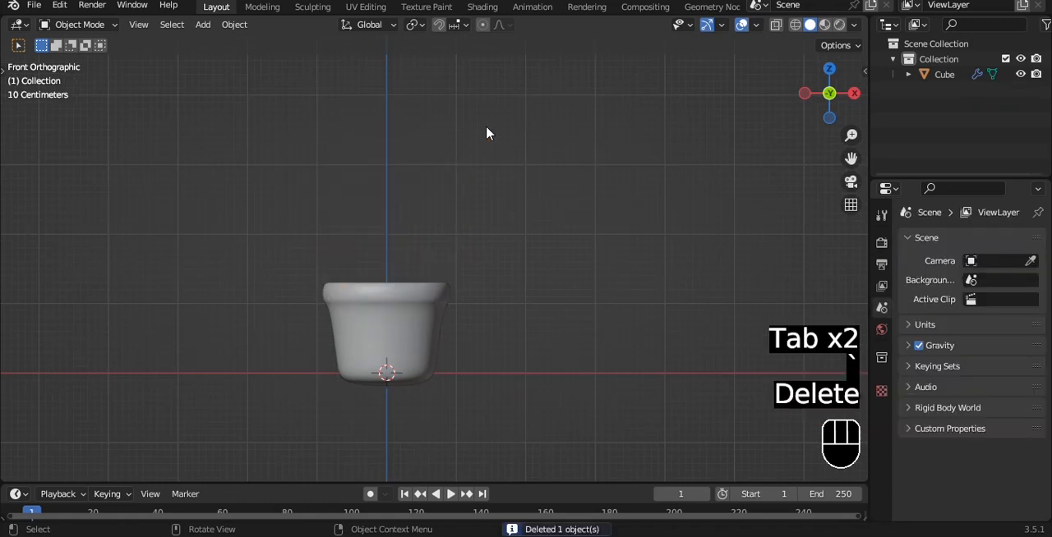
Add a smooth-shaded UV sphere and raise it along Z to sit in the top of the pot.
key(shift+a)
mouse_move(488, 128)
click(573, 174)
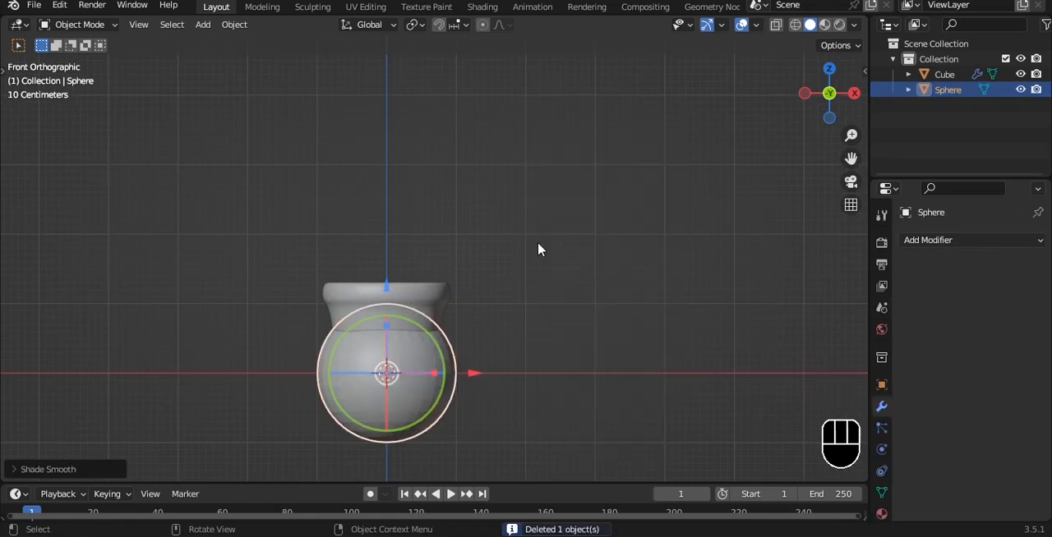
drag(387, 286, 434, 157)
Move the sphere's top vertex up about 0.98 m along Z with smooth proportional editing to stretch the cactus body.
key(Tab)
scroll(465, 153, up, 2)
click(366, 125)
scroll(453, 140, down, 3)
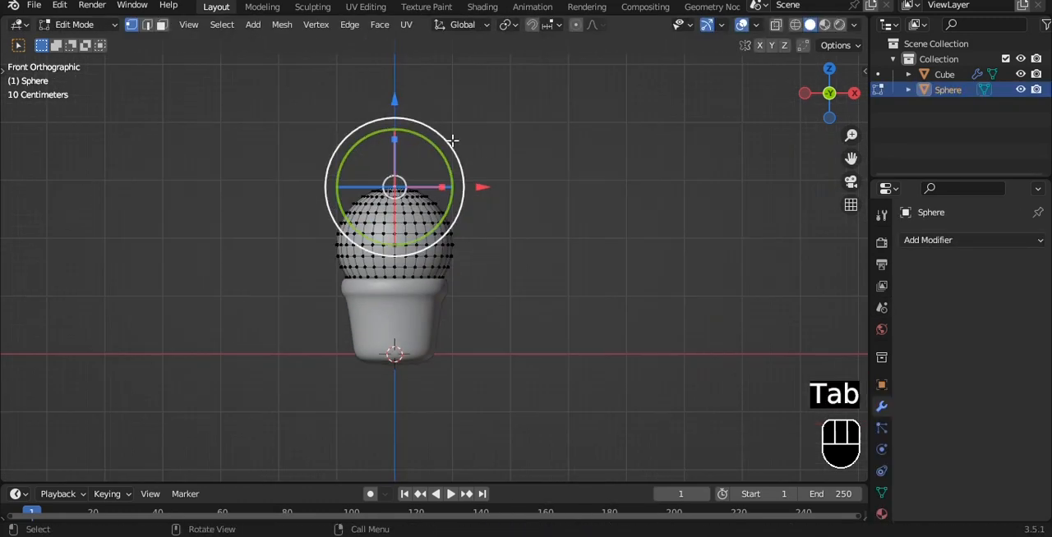
shift+middle_drag(487, 160, 483, 199)
key(g)
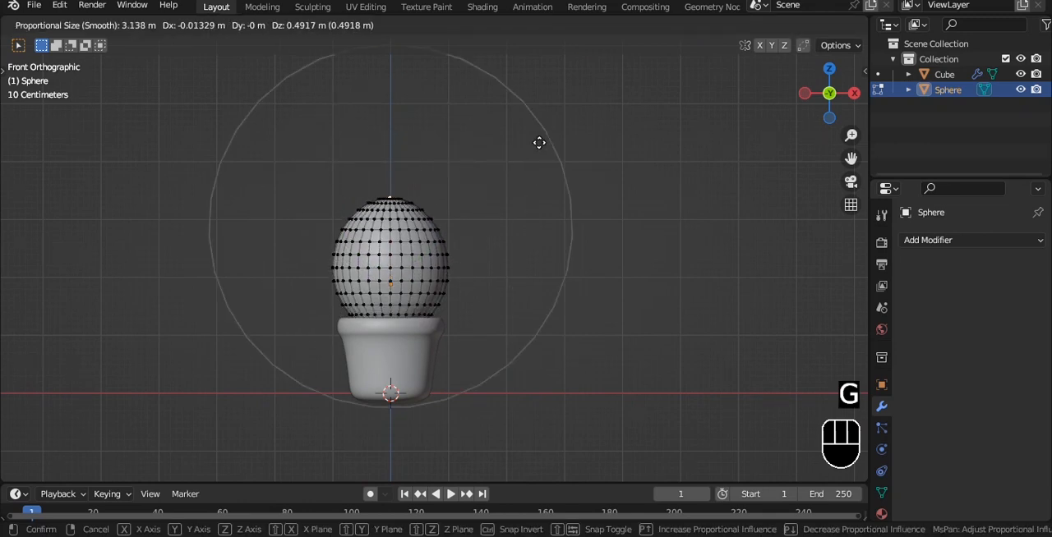
scroll(538, 123, down, 4)
key(z)
scroll(538, 107, up, 5)
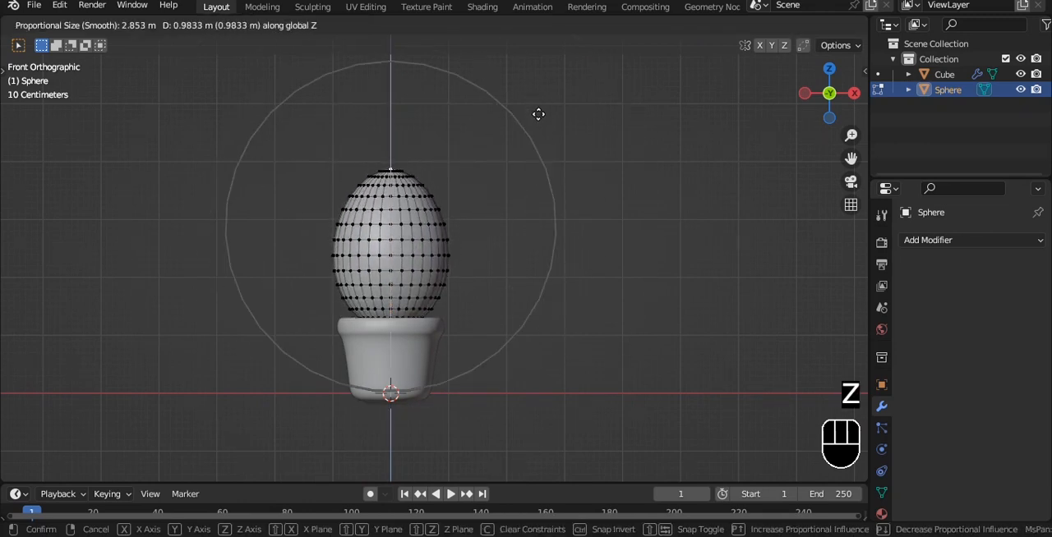
click(538, 115)
Move the sphere's bottom vertex down into the pot with smooth proportional editing at a 1 m radius.
scroll(449, 303, up, 3)
key(alt+z)
click(358, 381)
key(alt+z)
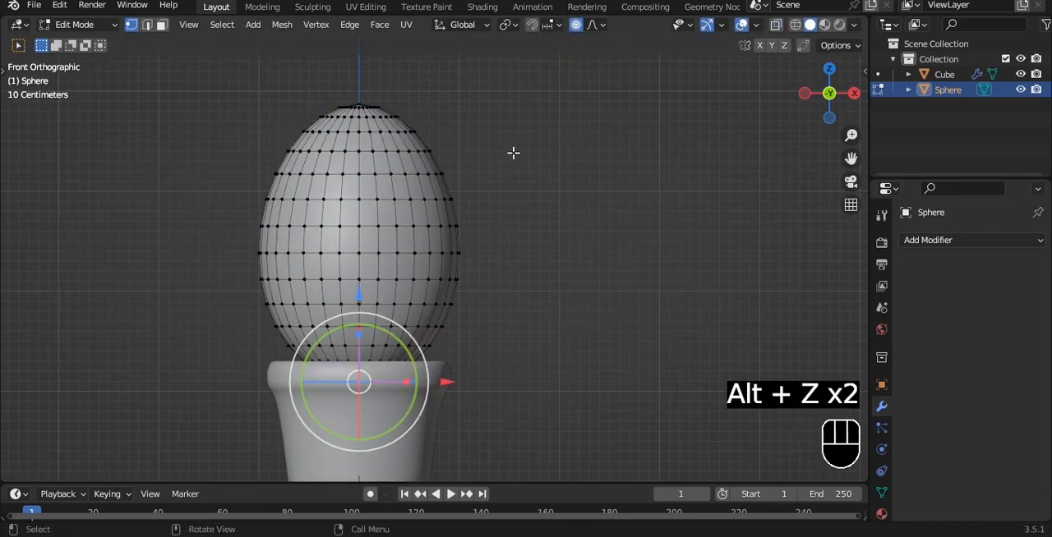
key(g)
scroll(510, 177, up, 9)
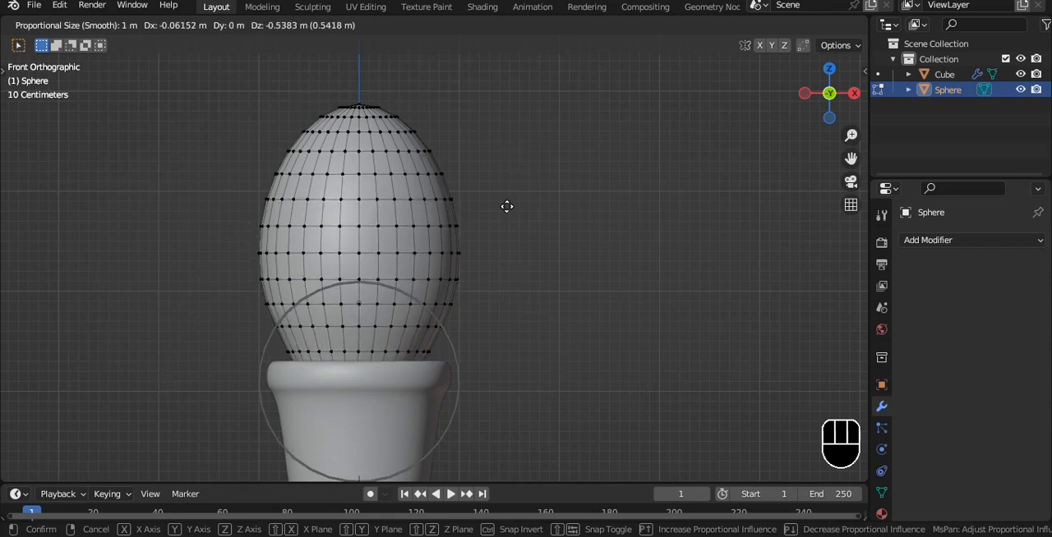
click(507, 215)
key(Tab)
Add a level-3 subdivision surface to the sphere.
click(519, 169)
alt+middle_drag(519, 169, 493, 268)
key(grave)
scroll(563, 206, down, 3)
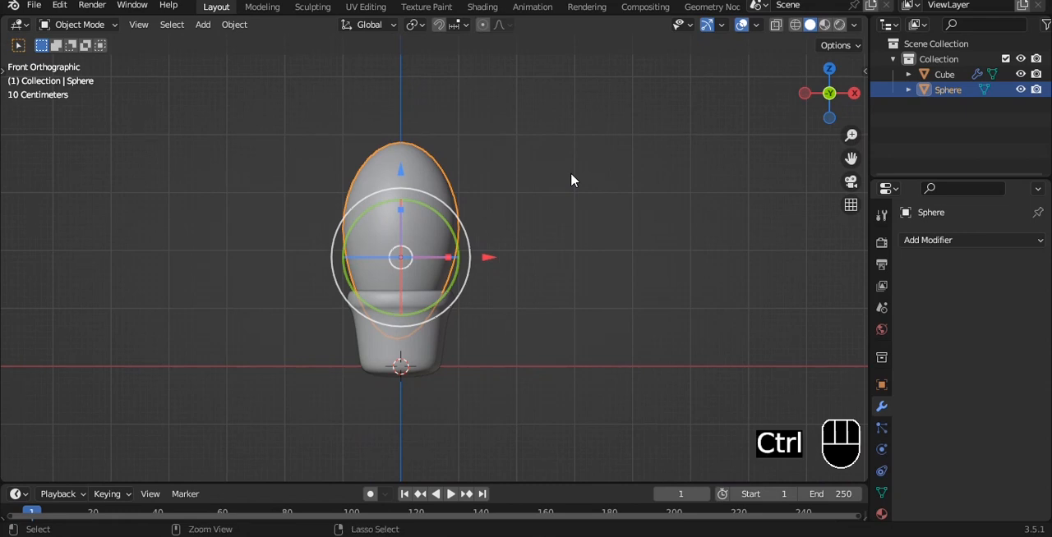
key(ctrl+3)
Select the sphere's perpendicular vertical edge loops from the top view and bevel them about 0.018 m with 2 segments.
key(grave)
key(Tab)
scroll(464, 286, up, 3)
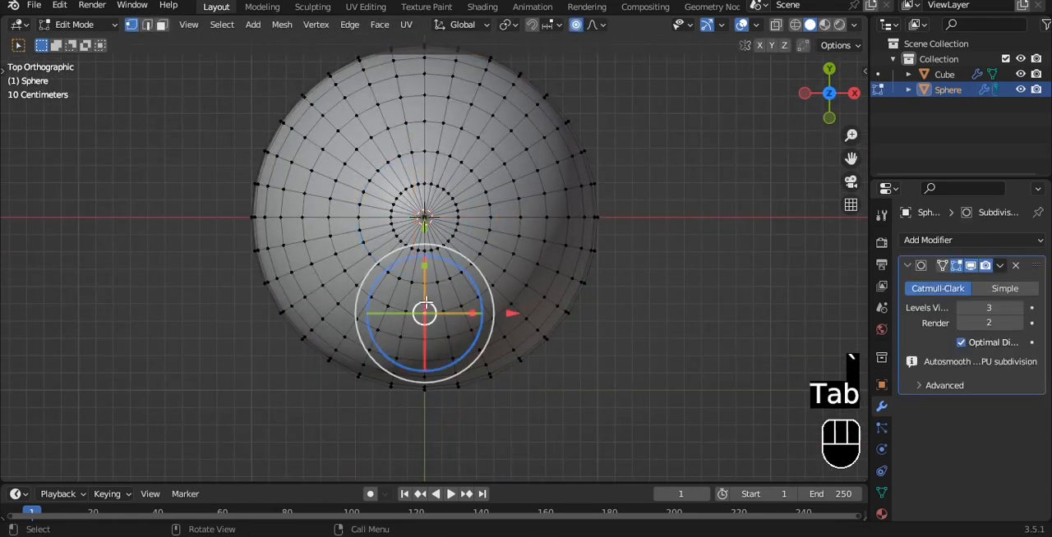
key(2)
scroll(538, 221, up, 2)
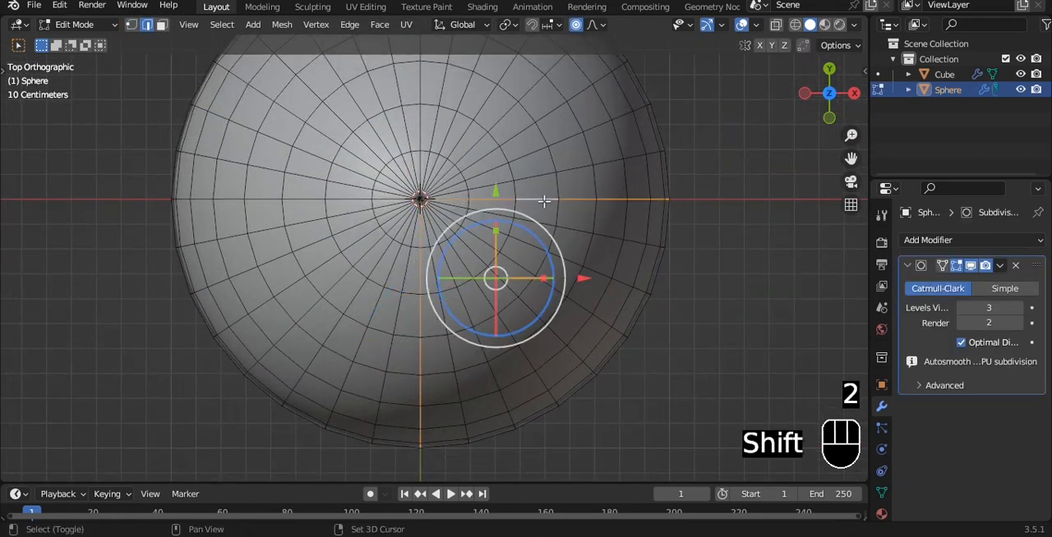
alt+shift+click(306, 203)
scroll(526, 215, down, 2)
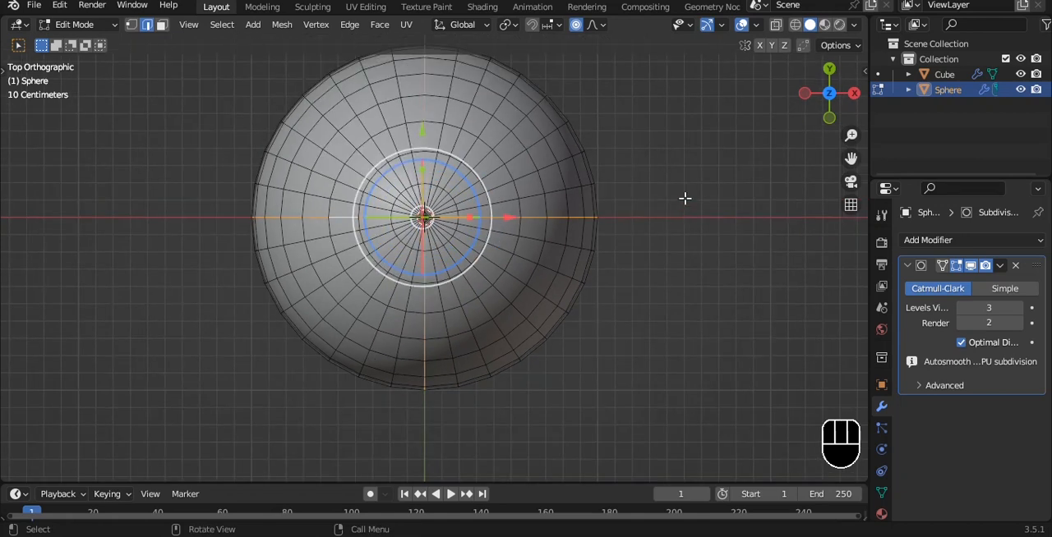
scroll(682, 157, up, 1)
key(ctrl+b)
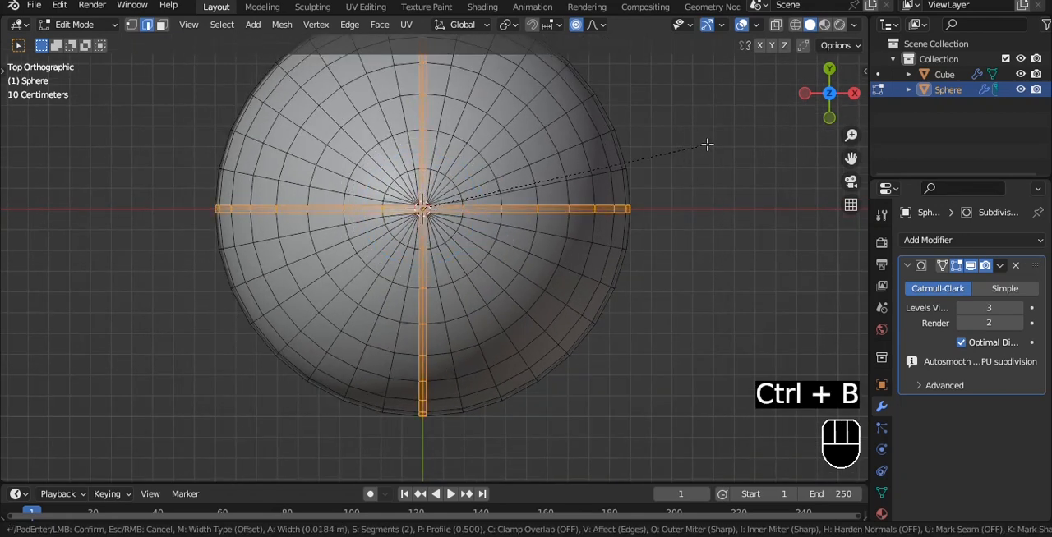
click(706, 144)
Scale the beveled loops inward into grooves without proportional editing, and scale the diagonal edge loops outward into ridges.
key(s)
right_click(652, 40)
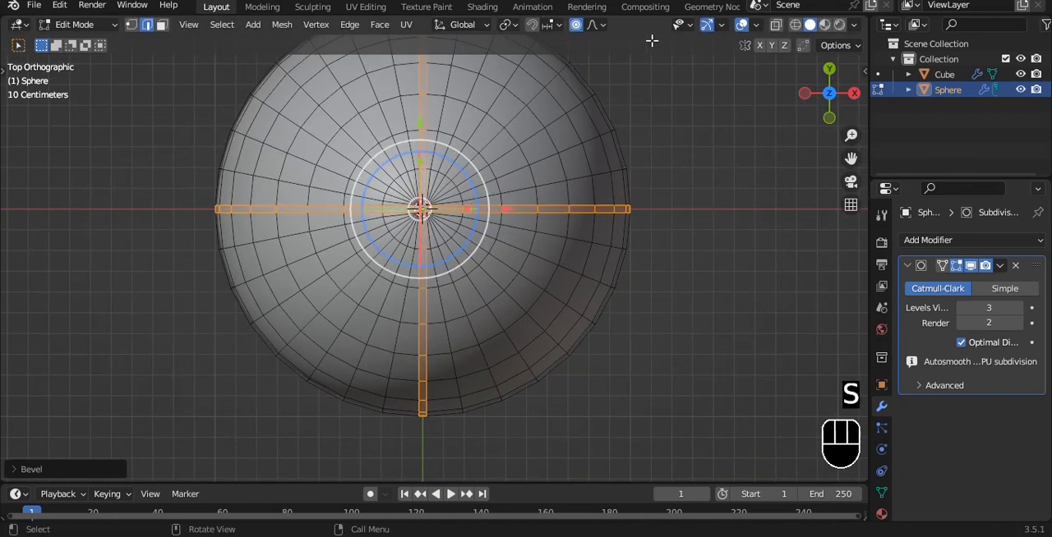
key(s)
click(577, 306)
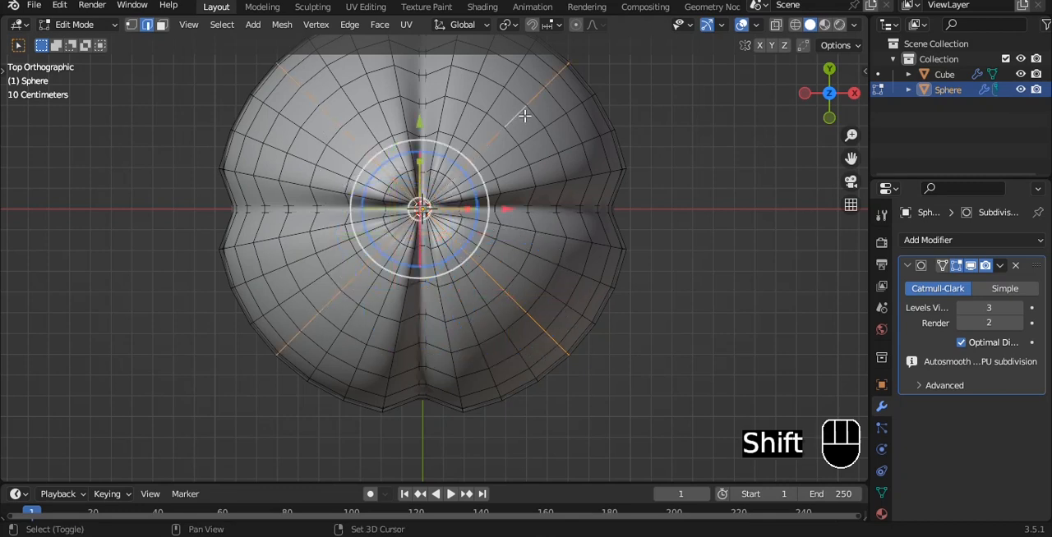
key(s)
click(664, 192)
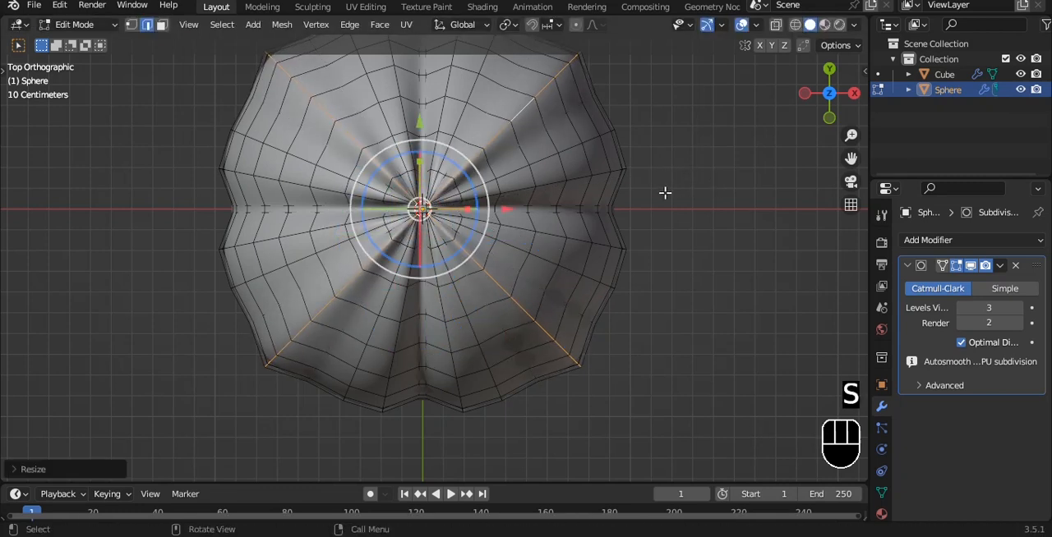
Store the selected ridge loops in a new vertex group and return to the front view in Object Mode.
click(880, 492)
middle_drag(546, 267, 502, 240)
key(Tab)
scroll(502, 241, down, 4)
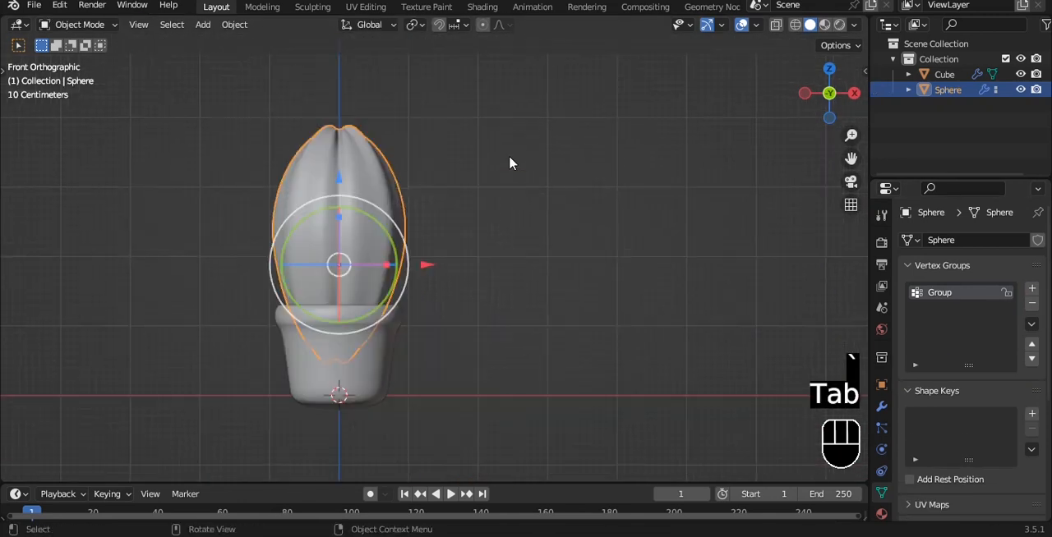
Add a smooth-shaded cube with a level-3 subdivision surface and move it beside the cactus.
click(508, 155)
key(shift+a)
mouse_move(511, 144)
click(592, 161)
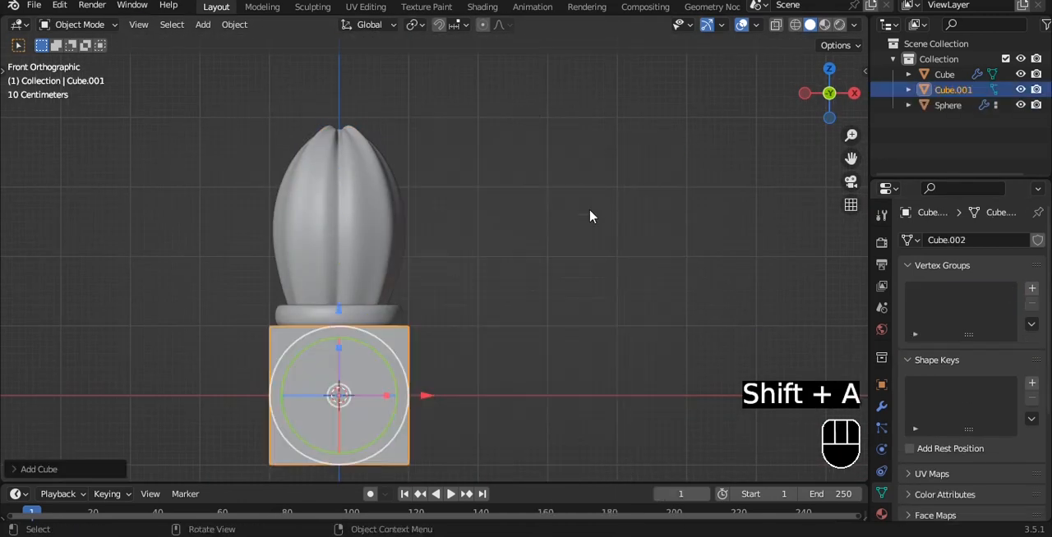
scroll(517, 321, down, 1)
shift+middle_drag(514, 326, 502, 288)
right_click(502, 283)
click(484, 252)
key(ctrl+3)
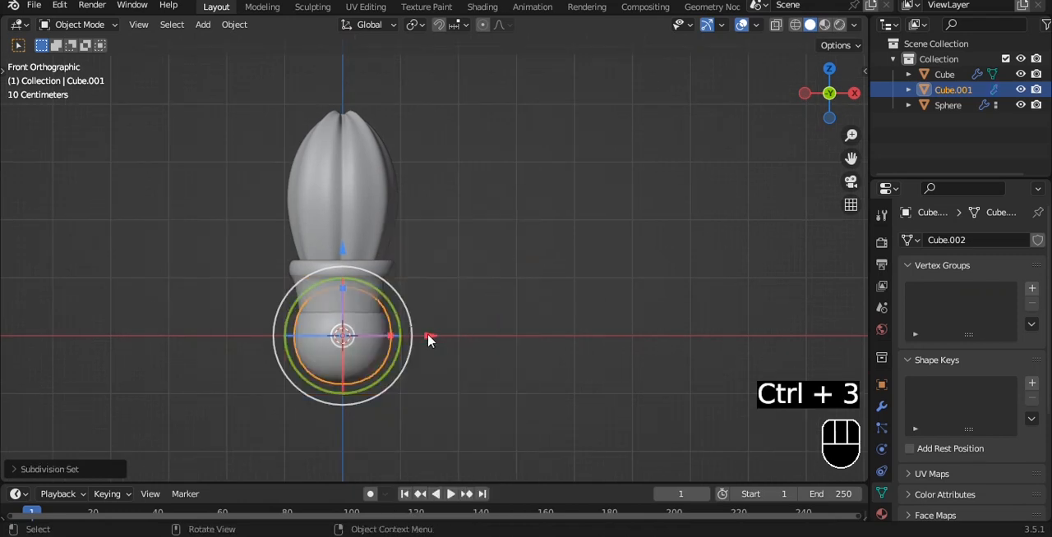
key(g)
click(655, 235)
Raise the new cube's upper vertices and scale them down to taper the shape to a point.
scroll(673, 245, up, 2)
key(Tab)
key(alt+z)
click(387, 118)
key(1)
drag(371, 107, 666, 207)
shift+middle_drag(581, 199, 423, 313)
scroll(423, 313, down, 3)
drag(384, 196, 384, 106)
key(s)
click(395, 196)
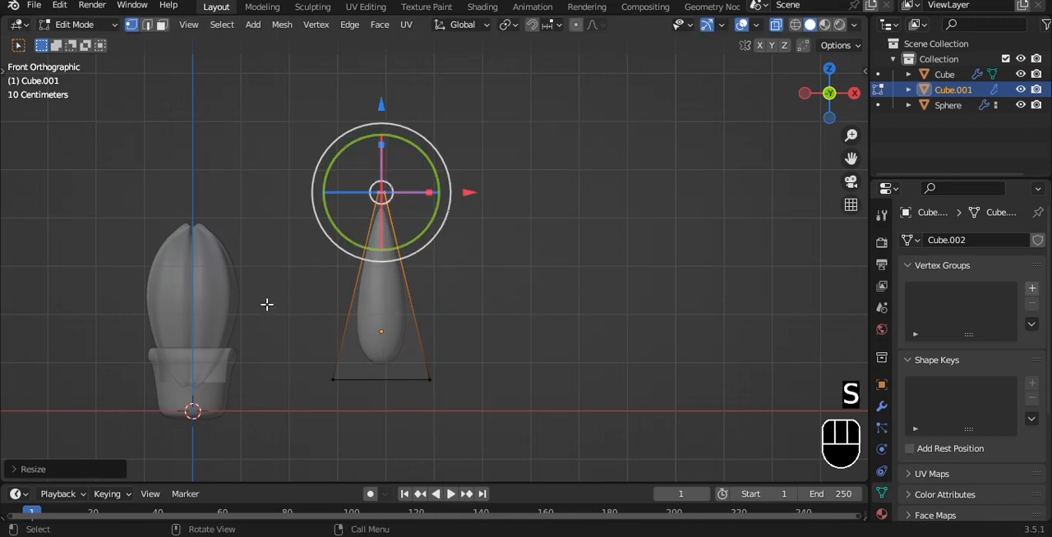
Scale down the lower vertices of the tapered cube to form a slender spine and leave Edit Mode.
drag(267, 304, 556, 440)
key(s)
click(450, 380)
key(Tab)
scroll(483, 313, up, 3)
shift+middle_drag(479, 340, 491, 284)
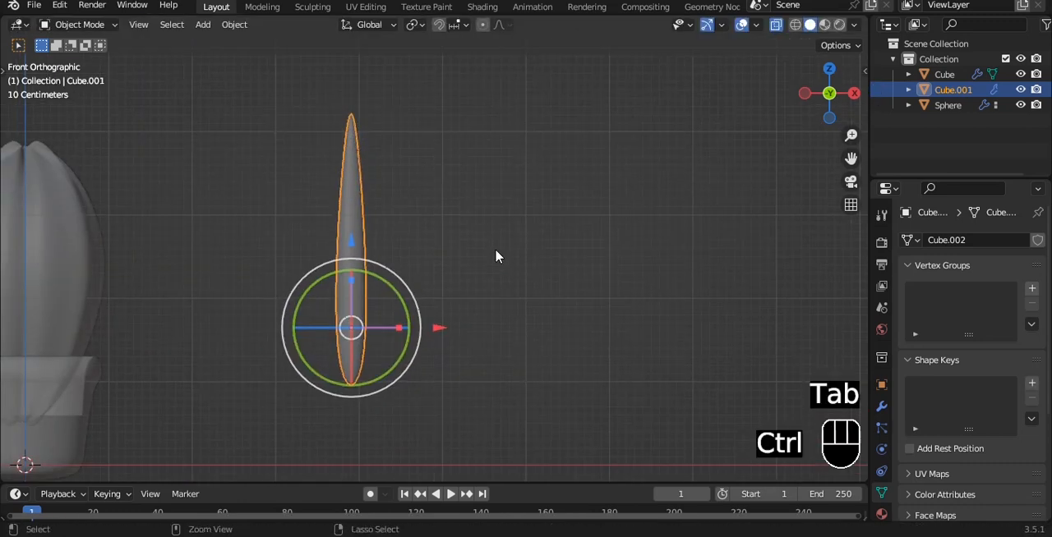
Apply the spine's transforms and set its origin to its geometry.
key(ctrl+a)
click(495, 243)
right_click(495, 235)
click(495, 183)
key(q)
click(491, 173)
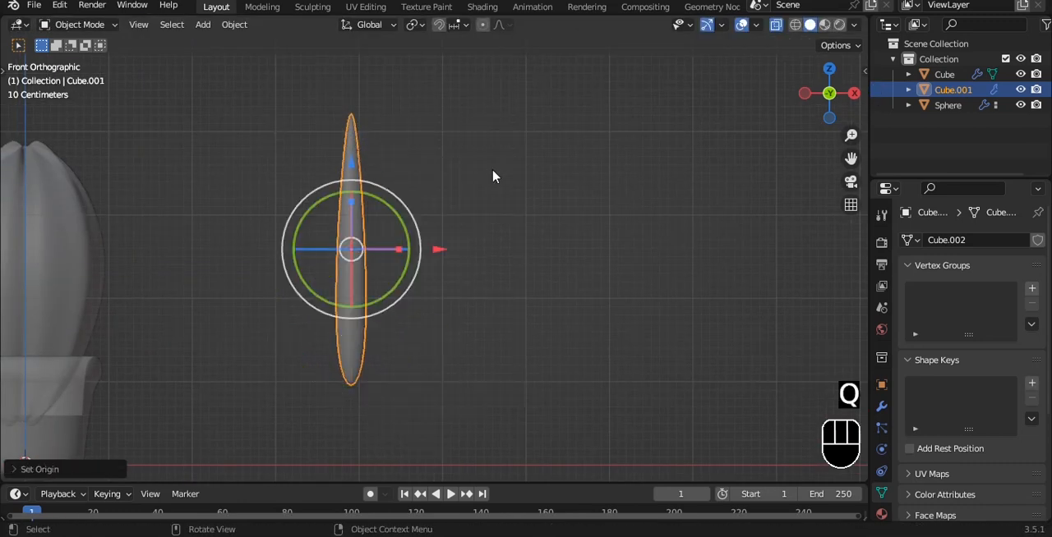
Apply the spine's Subdivision modifier to its mesh.
scroll(493, 176, down, 3)
click(881, 407)
key(ctrl+a)
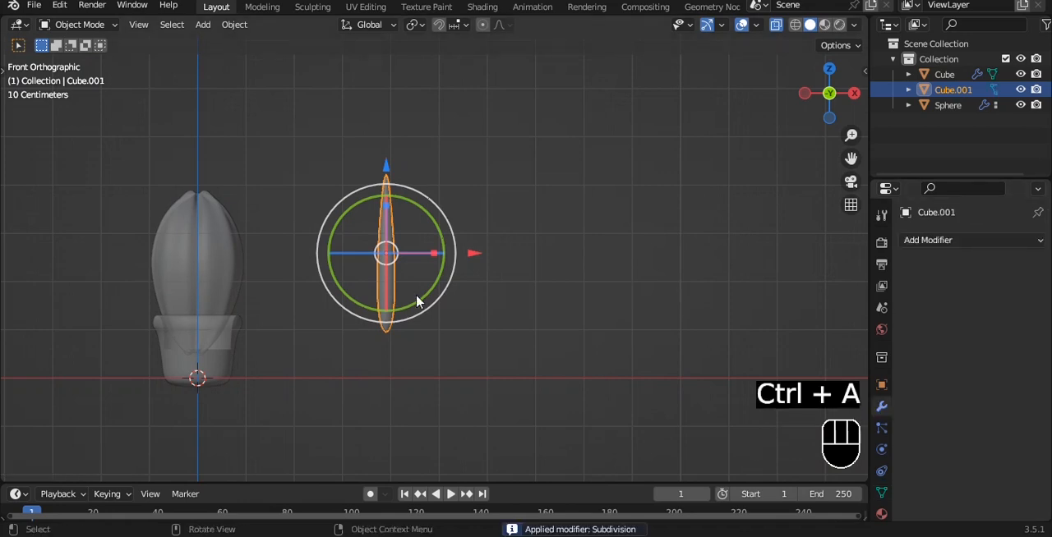
Snap the 3D cursor to the lowest tip vertex of the spine and return to Object Mode.
scroll(411, 316, up, 4)
key(Tab)
shift+middle_drag(377, 383, 419, 250)
scroll(394, 263, up, 4)
key(alt+z)
key(a)
scroll(343, 289, up, 2)
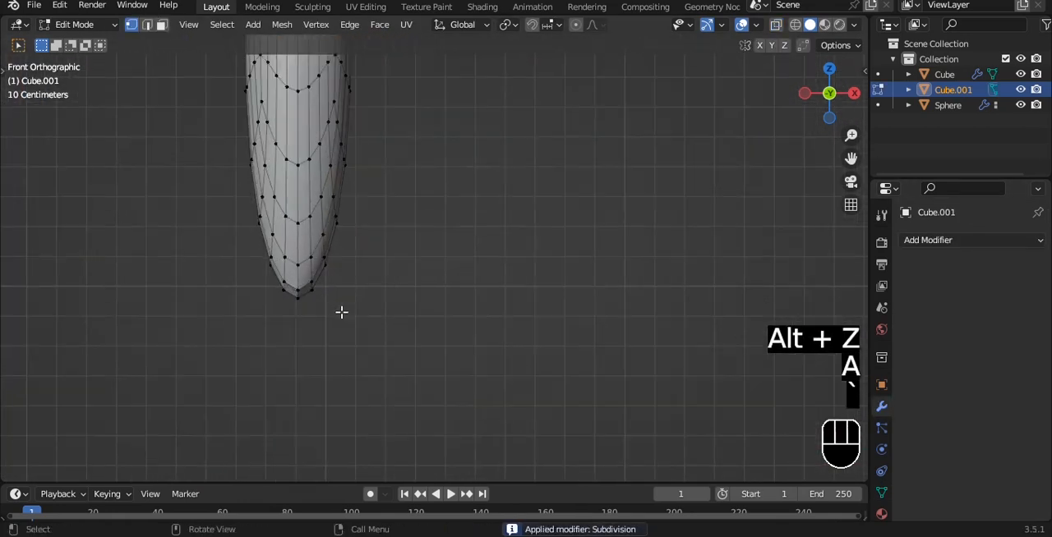
click(298, 297)
key(shift+s)
click(493, 213)
key(Tab)
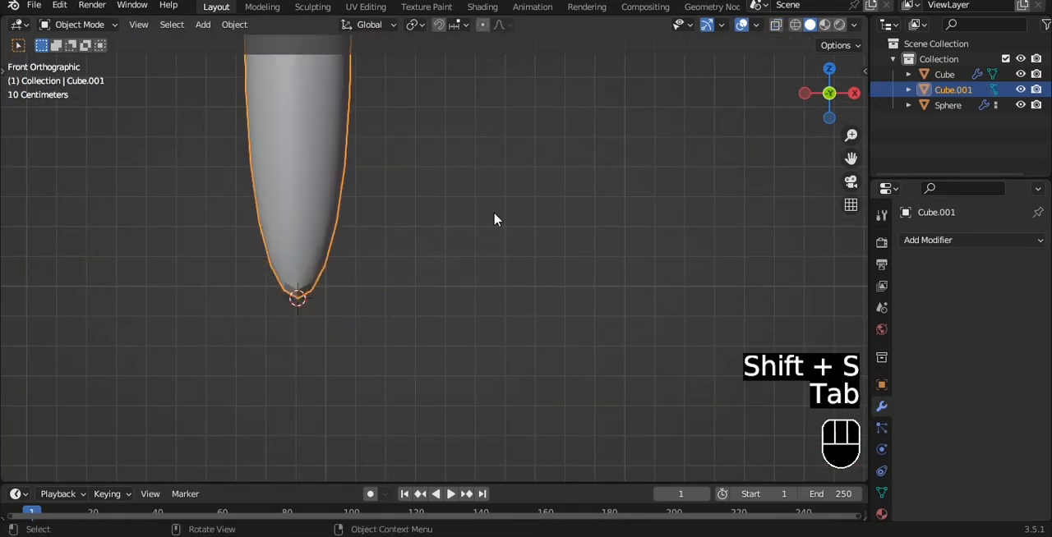
Set the spine's origin to the 3D cursor at its base.
key(1)
key(q)
click(493, 228)
key(Tab)
key(Tab)
Give the spine smooth shading and scale the whole object down.
scroll(488, 226, down, 5)
right_click(445, 193)
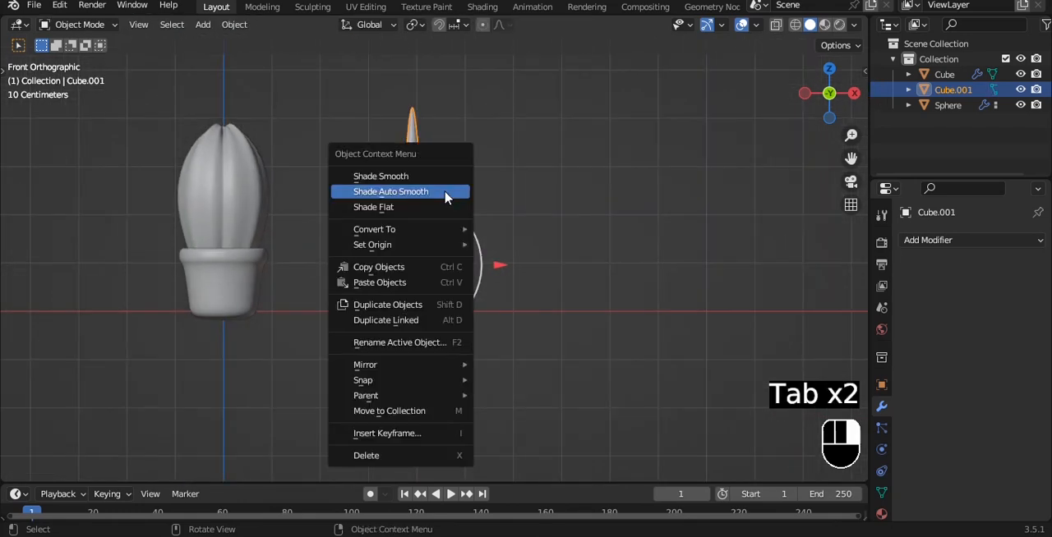
click(447, 177)
scroll(457, 184, up, 9)
scroll(457, 183, down, 13)
click(455, 182)
shift+middle_drag(338, 198, 378, 231)
click(462, 249)
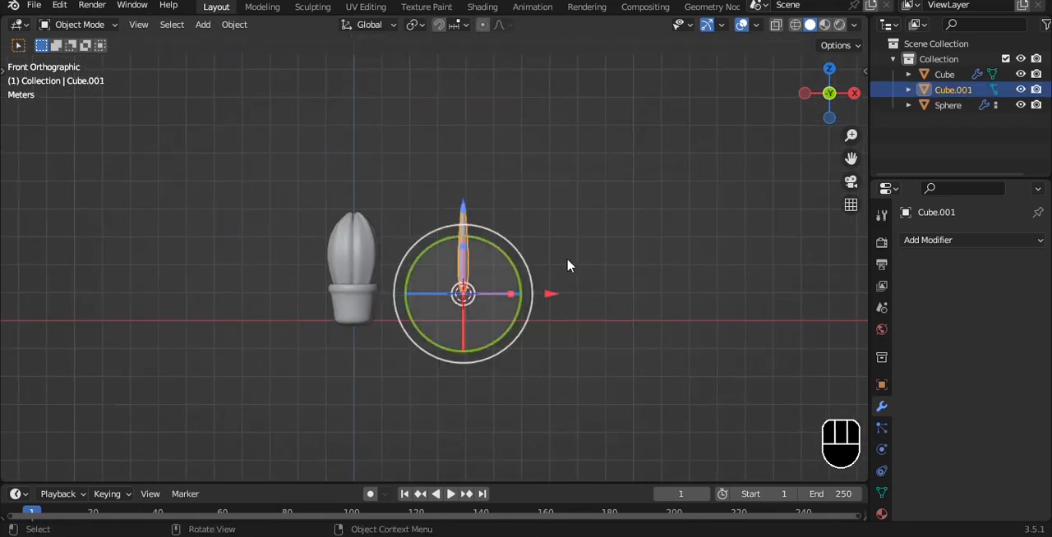
scroll(583, 271, up, 2)
key(s)
click(540, 300)
Select the ribbed cactus body and apply its object transform.
scroll(386, 275, up, 4)
click(254, 230)
key(ctrl+a)
click(408, 161)
shift+middle_drag(408, 164, 454, 160)
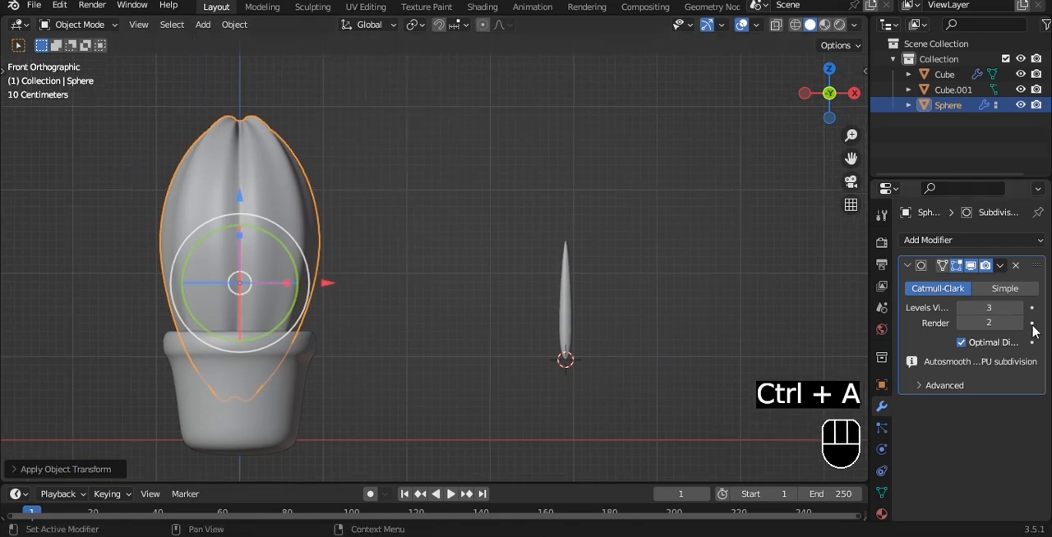
Add a Hair particle system to the cactus body that emits from Vertices.
click(881, 428)
click(1037, 241)
click(988, 326)
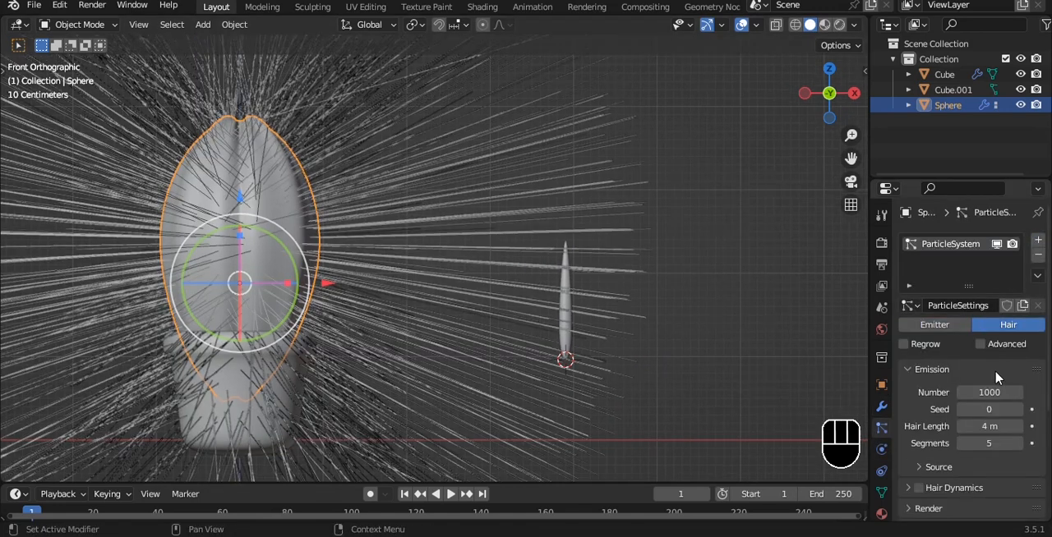
scroll(988, 393, down, 5)
click(986, 314)
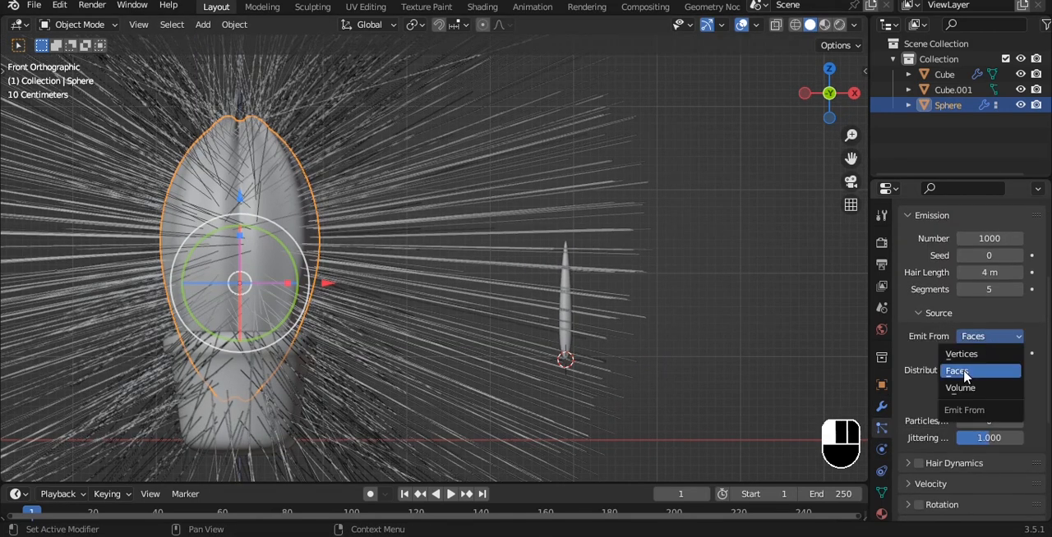
click(961, 354)
Render the cactus particles as Object, using the spine as the instance object.
scroll(940, 370, down, 4)
click(933, 355)
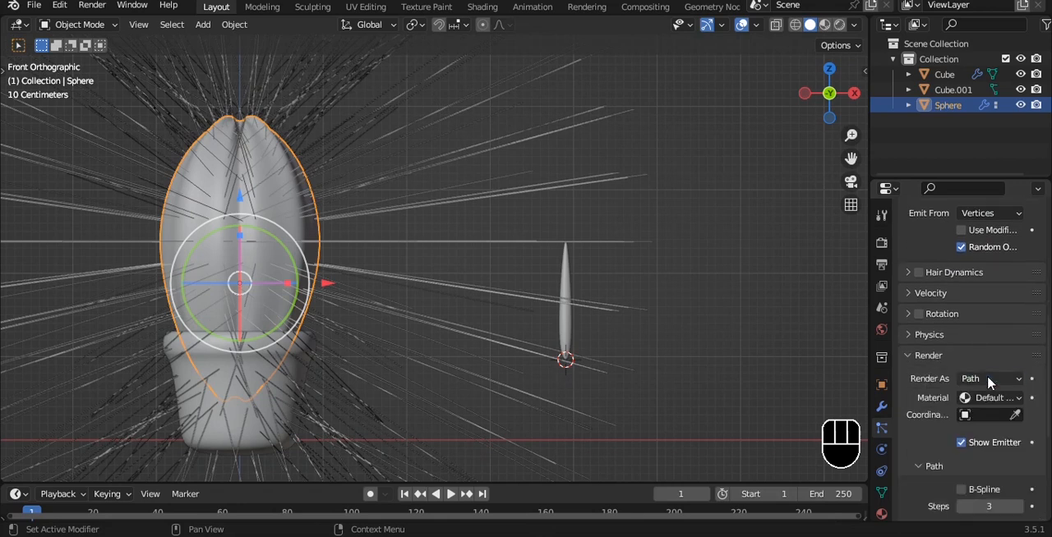
click(988, 378)
click(982, 431)
click(566, 292)
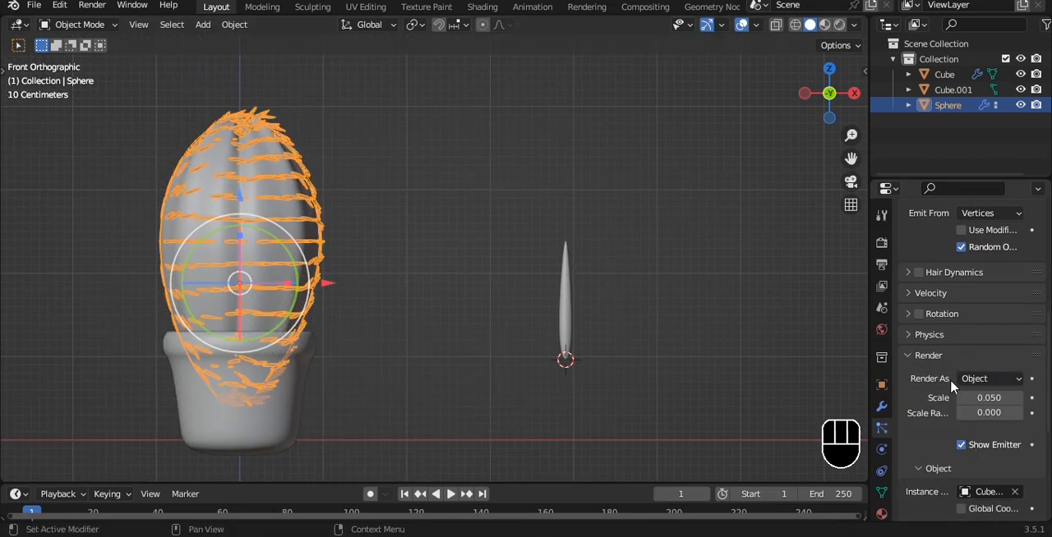
Limit the particle density to the vertex group named Group.
scroll(951, 387, down, 3)
scroll(951, 396, down, 2)
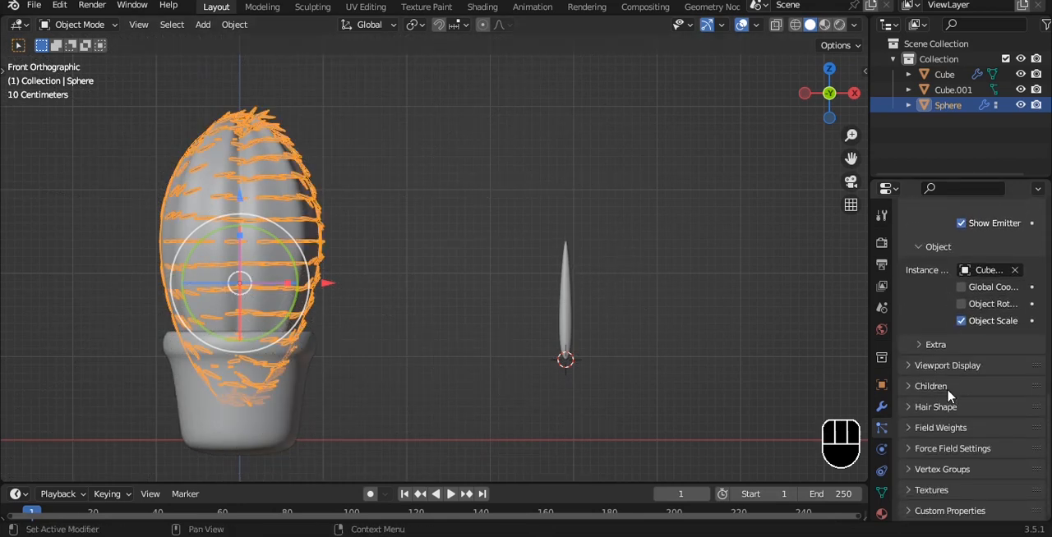
click(976, 491)
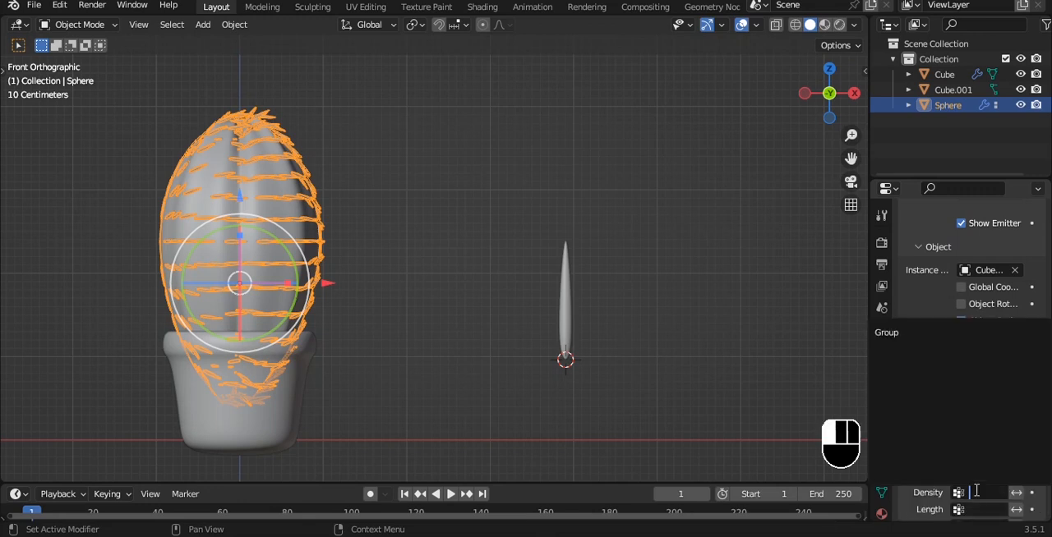
click(909, 334)
scroll(340, 203, up, 3)
middle_drag(336, 201, 406, 264)
scroll(380, 230, down, 4)
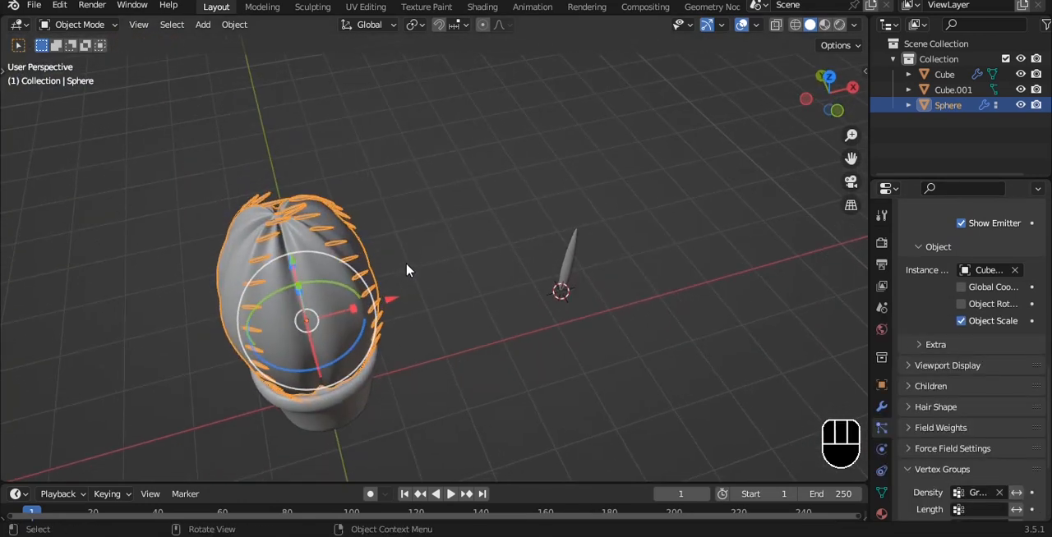
Rotate the spine object 90° about the X axis and apply its transform.
key(grave)
click(594, 247)
scroll(594, 246, up, 5)
key(r)
key(x)
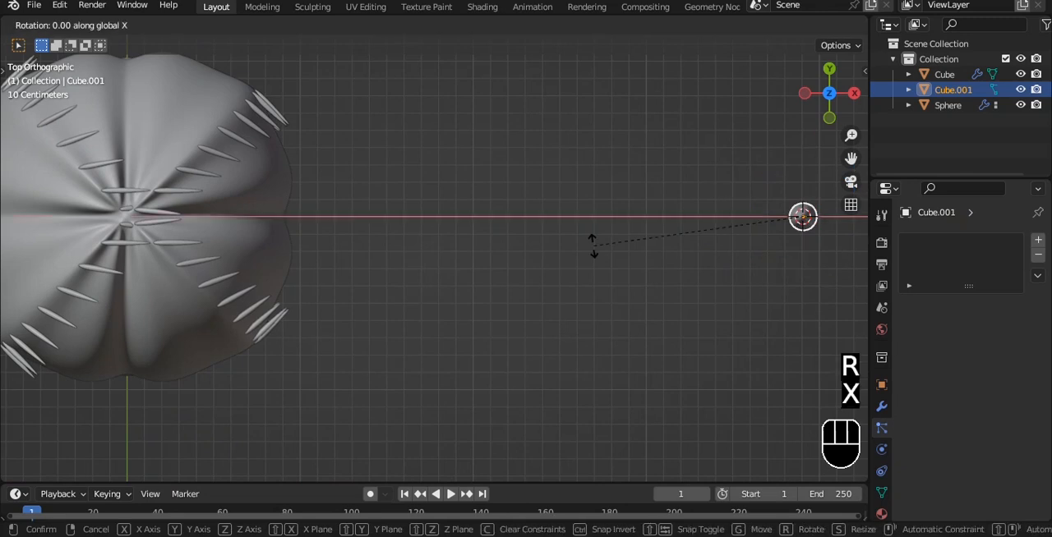
key(9)
key(0)
key(Return)
key(ctrl+a)
click(555, 204)
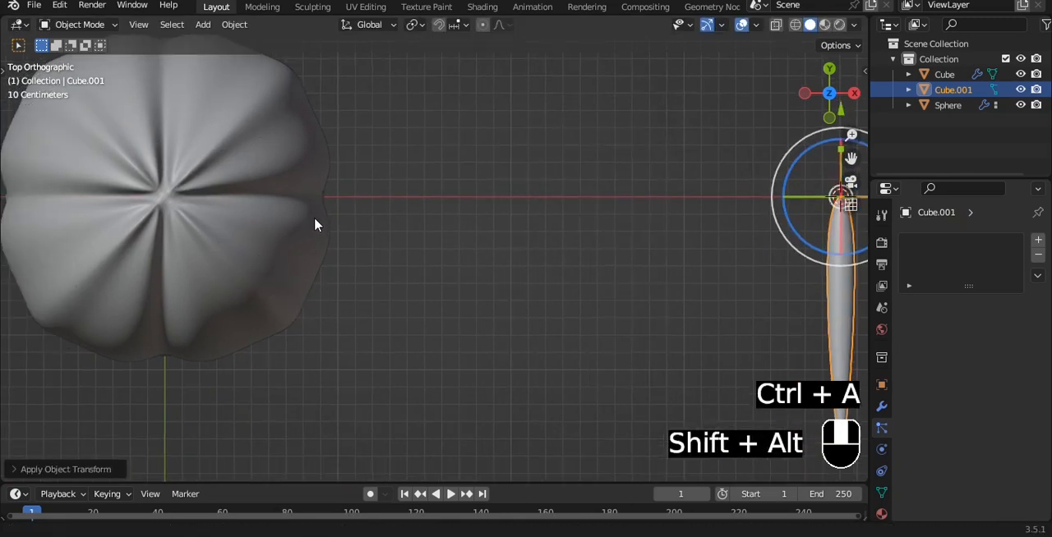
Rotate the spine object 180° about the X axis, apply its transform and return to the solid front view.
middle_drag(314, 223, 553, 205)
key(alt+z)
scroll(425, 192, up, 3)
middle_drag(425, 187, 468, 183)
scroll(469, 182, up, 3)
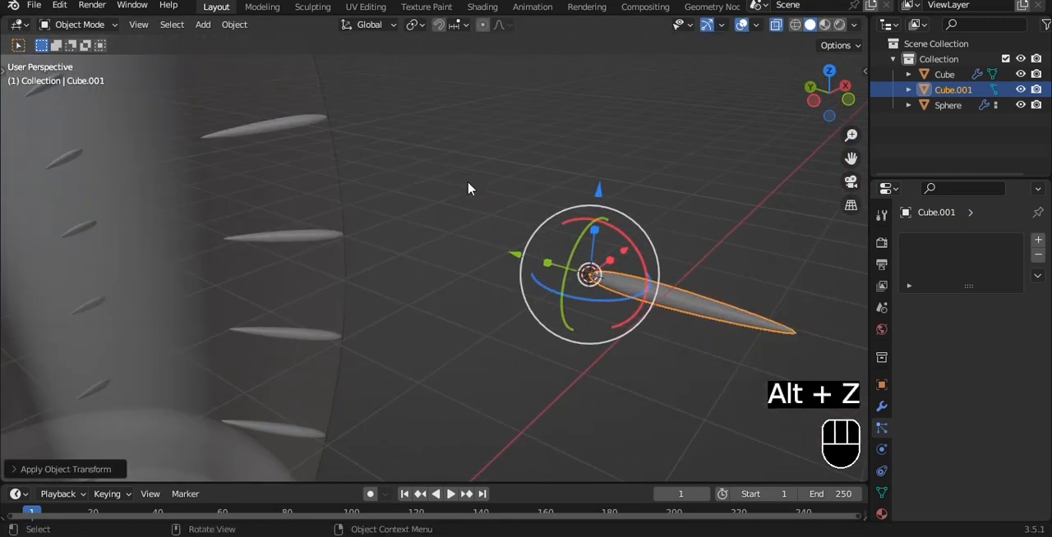
scroll(469, 183, down, 3)
key(r)
key(x)
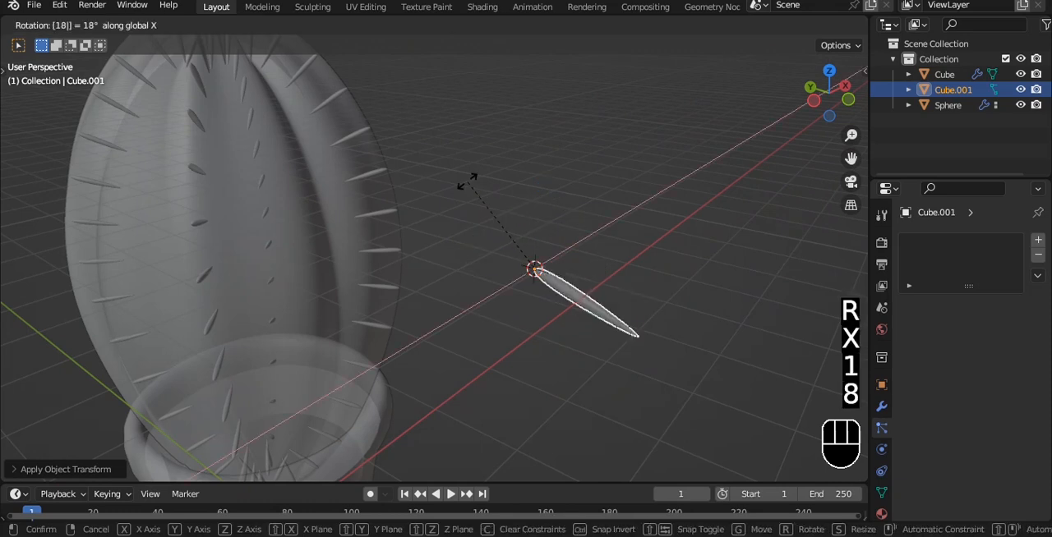
key(0)
click(469, 184)
key(ctrl+a)
click(469, 184)
key(alt+z)
alt+middle_drag(469, 186, 589, 182)
key(grave)
click(497, 130)
scroll(473, 237, down, 2)
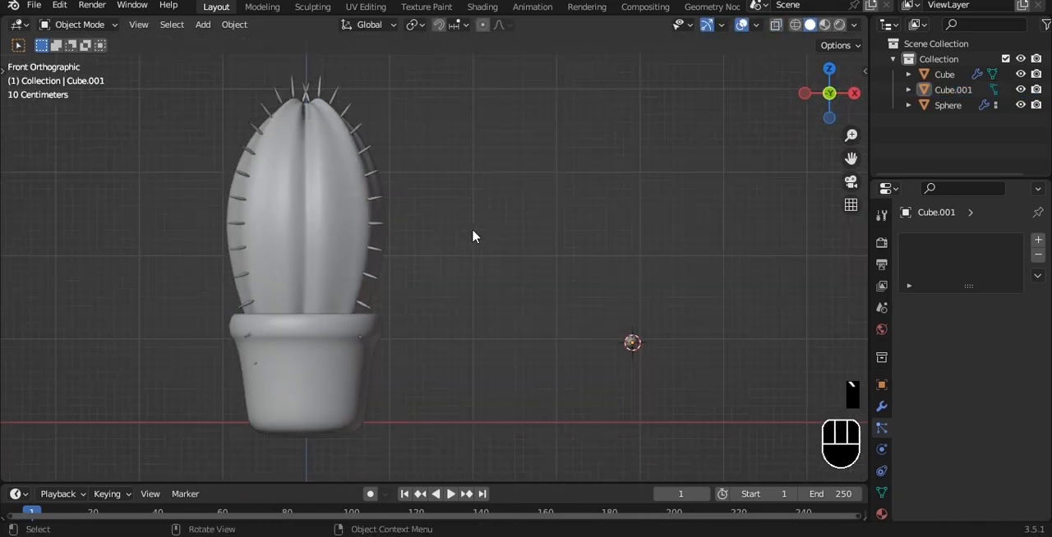
Scale the spine object down to shorten the spines on the cactus ridges.
key(grave)
click(660, 252)
key(s)
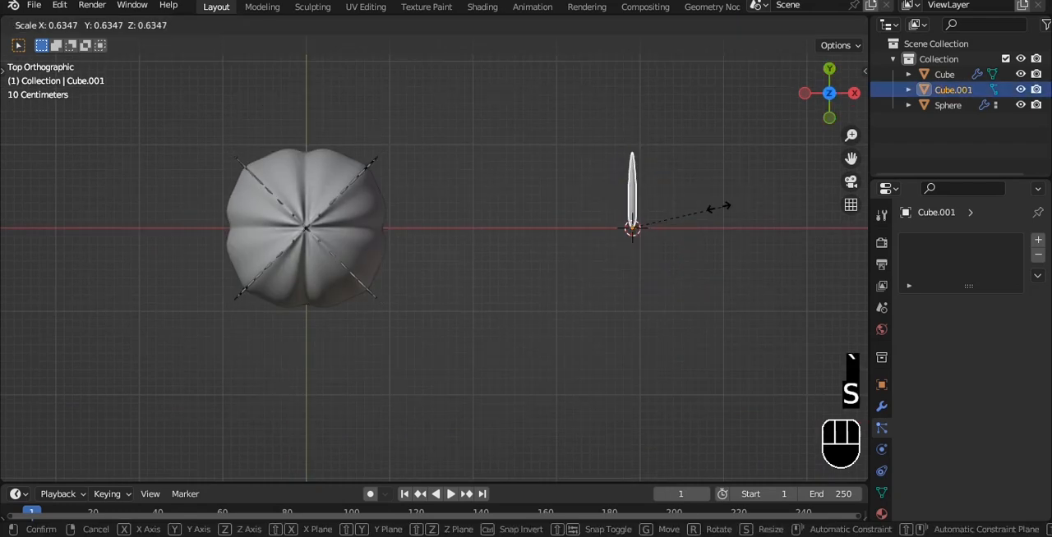
click(701, 215)
key(grave)
click(618, 157)
scroll(383, 195, up, 4)
middle_drag(419, 205, 485, 227)
alt+middle_click(485, 232)
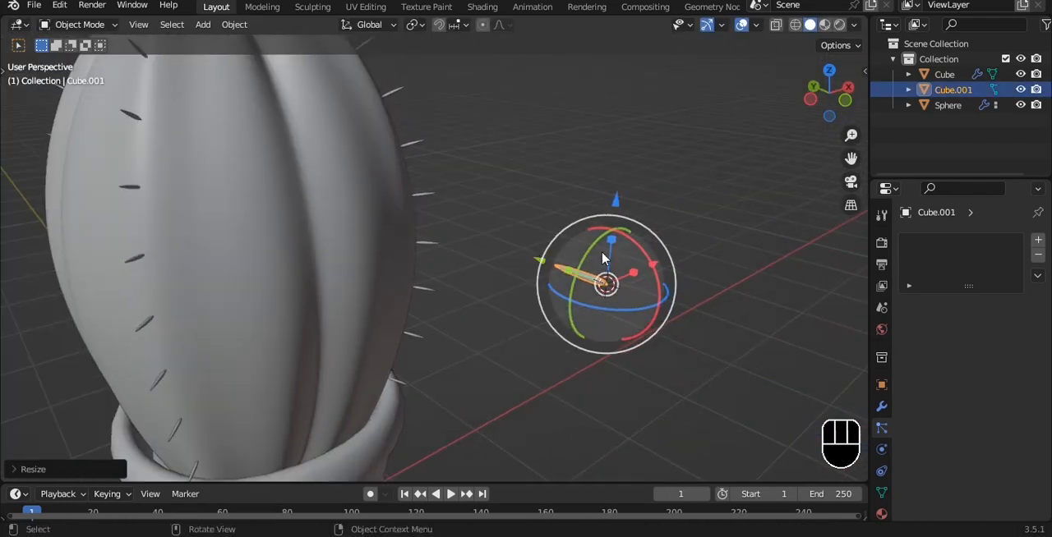
Fine-tune the spine object's scale to give the cactus small, short spines, and deselect it.
key(s)
click(663, 260)
middle_drag(567, 194, 471, 169)
scroll(471, 169, down, 5)
key(s)
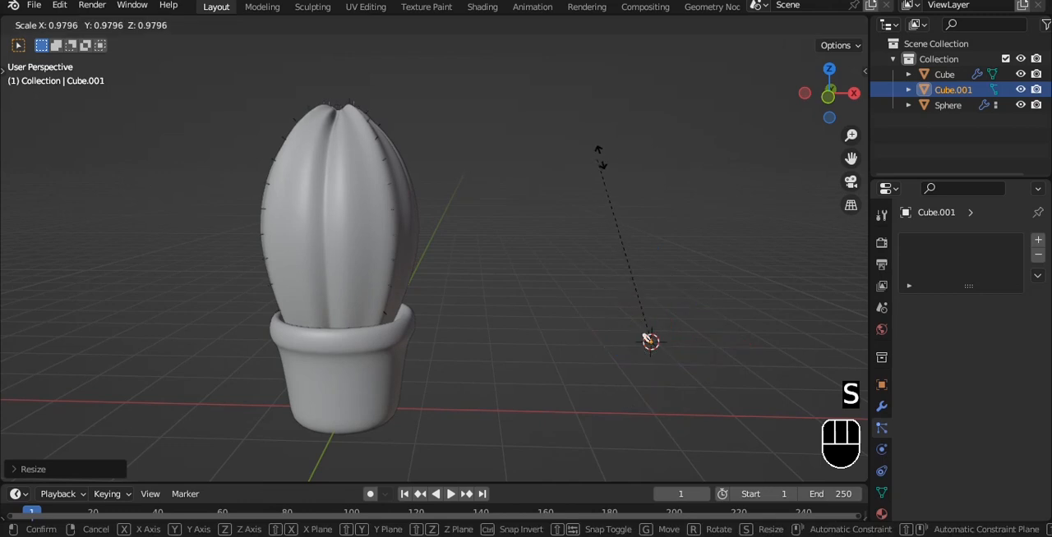
click(658, 256)
click(633, 244)
middle_drag(392, 244, 457, 252)
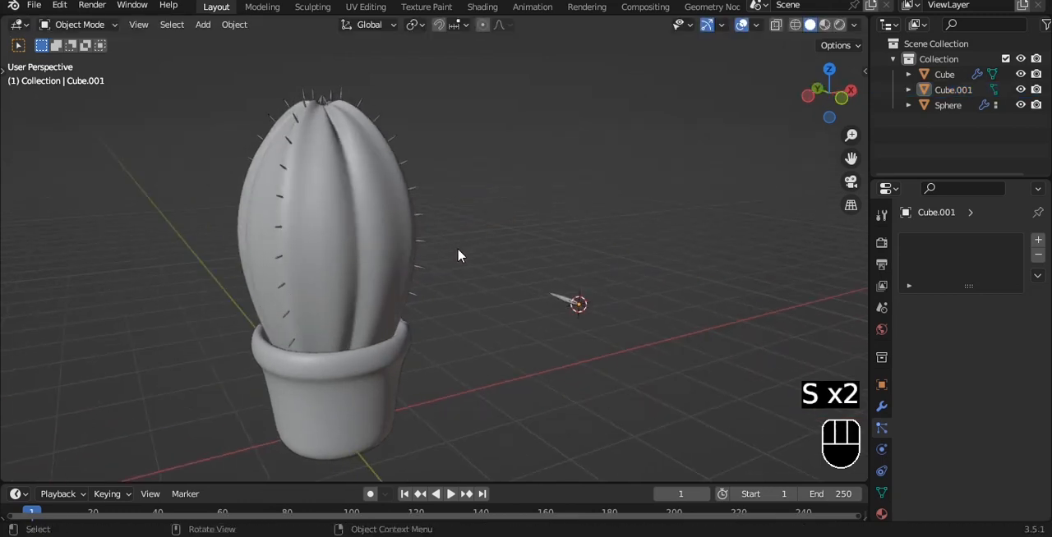
Select the pot and cactus body together in the front view and move them to the negative X side.
key(grave)
click(419, 223)
shift+middle_drag(416, 221, 355, 222)
drag(291, 194, 395, 330)
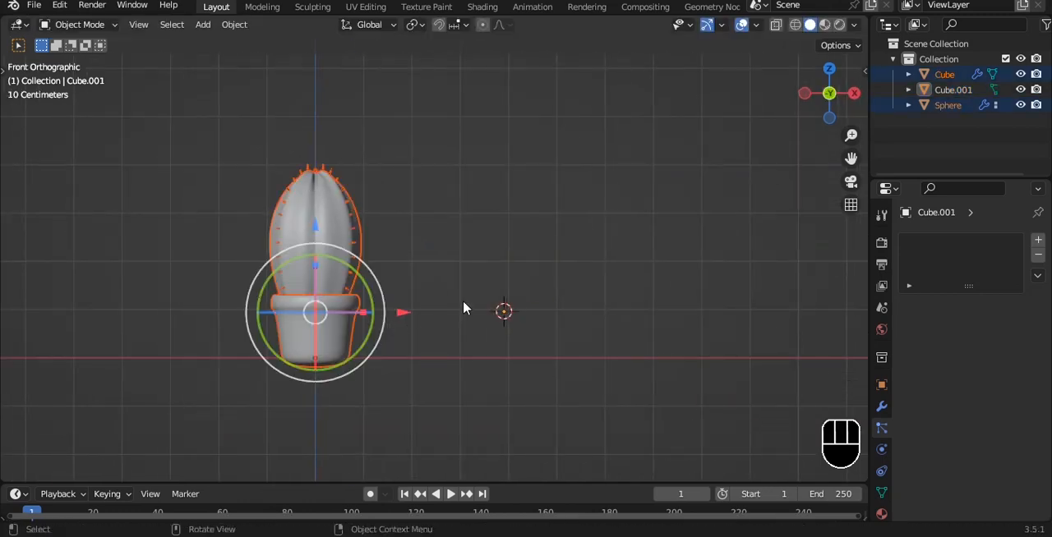
key(g)
click(348, 298)
Duplicate the pot along the X axis and place the copy beside the potted cactus.
click(237, 306)
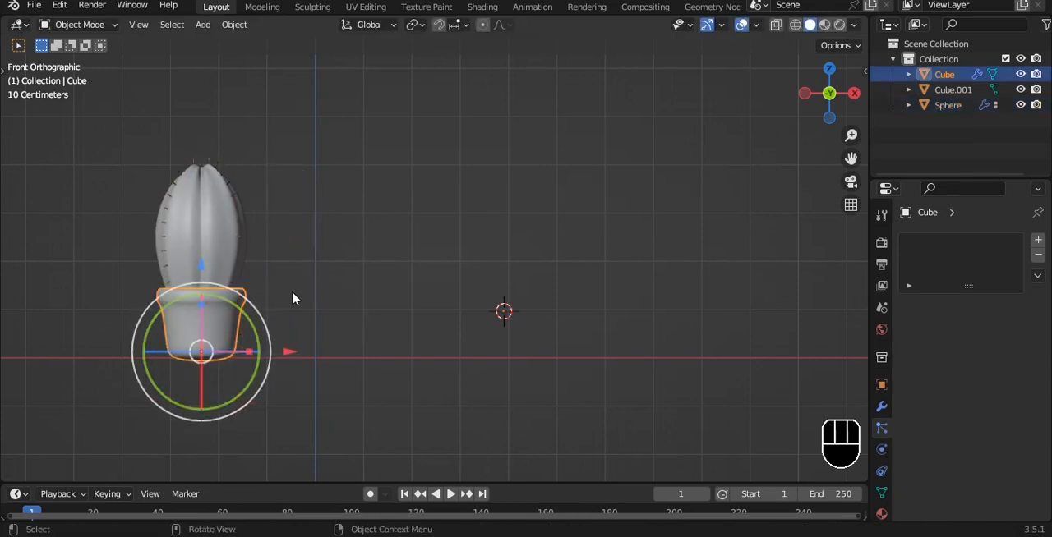
key(shift+d)
key(x)
click(406, 266)
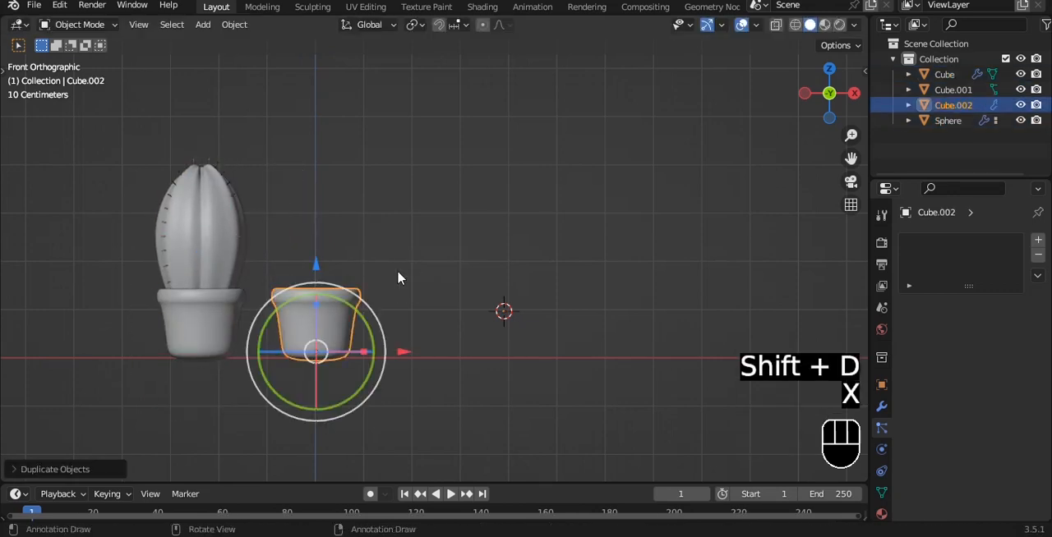
drag(404, 349, 425, 346)
Move the spine object along the Y axis in the top view and return to the front view.
click(503, 311)
key(grave)
click(511, 184)
drag(505, 156, 503, 336)
key(grave)
click(317, 185)
click(399, 98)
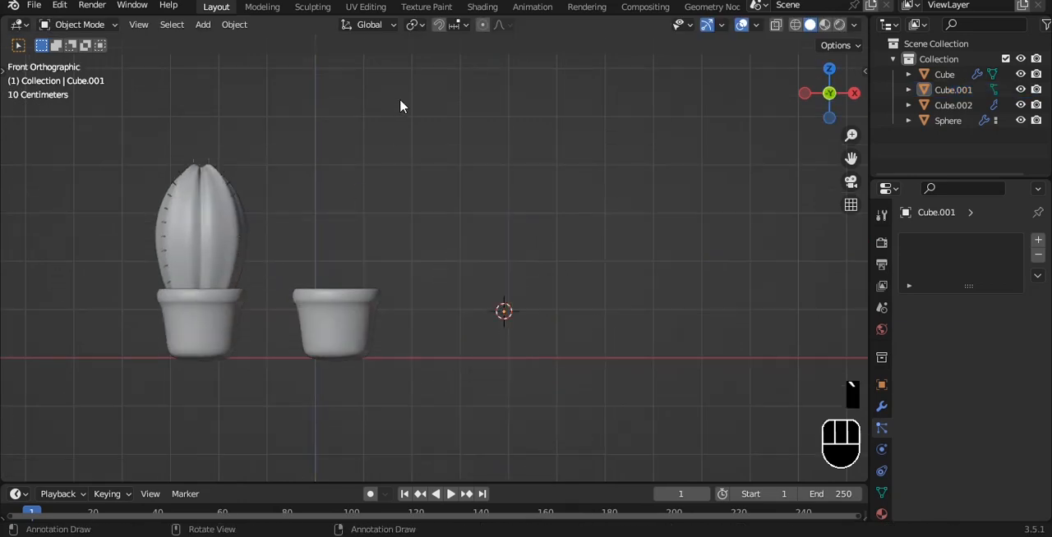
Add a cube above the duplicated pot with Shade Auto Smooth and a level-3 subdivision surface.
key(shift+a)
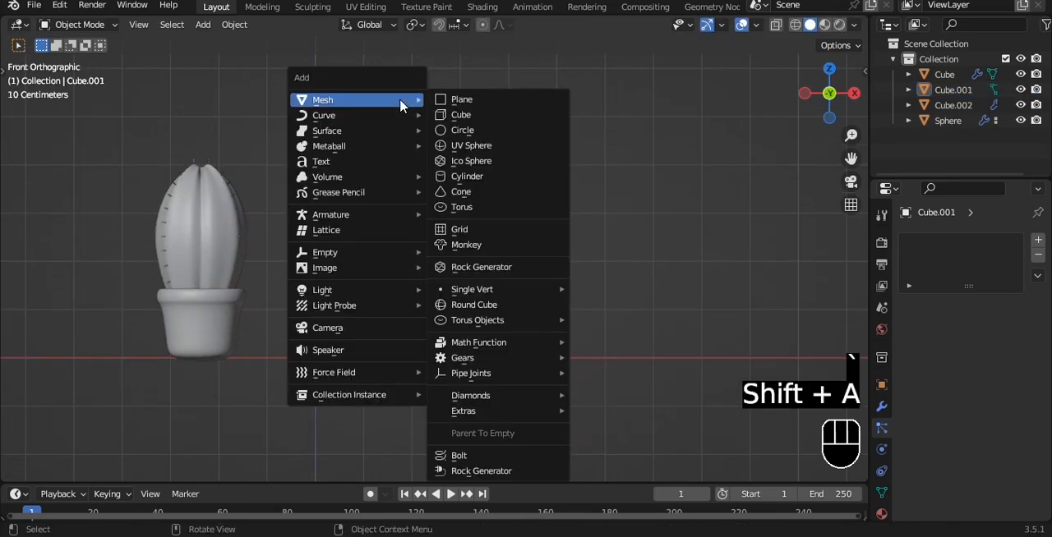
click(460, 115)
key(g)
click(458, 233)
right_click(462, 237)
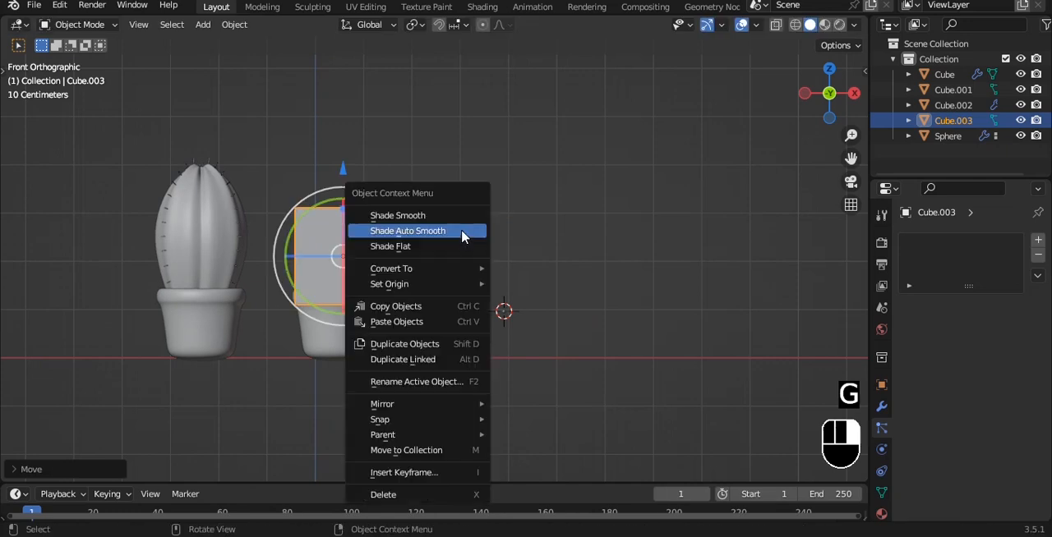
click(461, 237)
key(ctrl+3)
Shift the new cube slightly along X to centre it over the second pot and open it in see-through Edit Mode.
key(Tab)
scroll(463, 230, up, 3)
key(alt+z)
key(b)
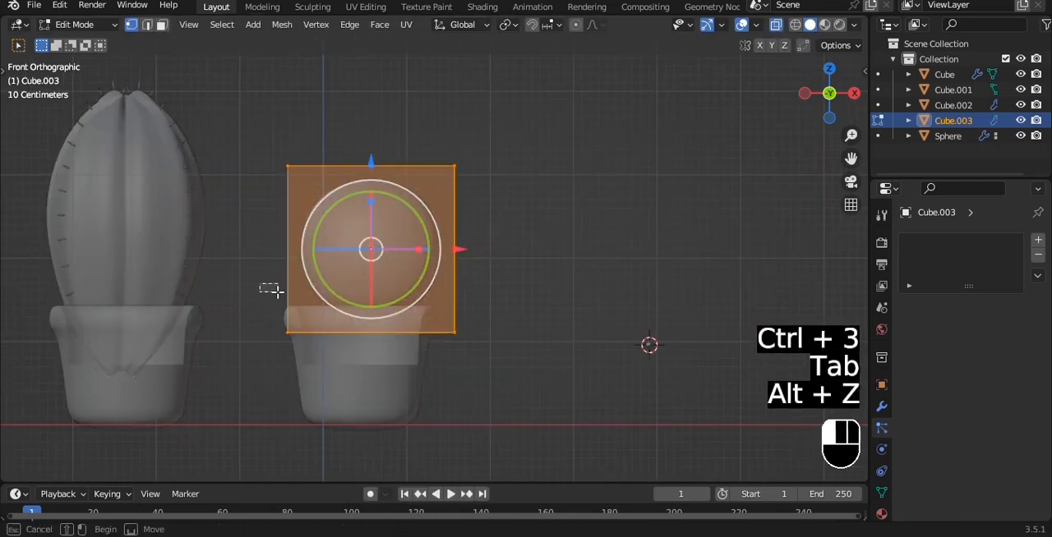
drag(278, 292, 279, 292)
key(Tab)
drag(459, 249, 449, 244)
key(Tab)
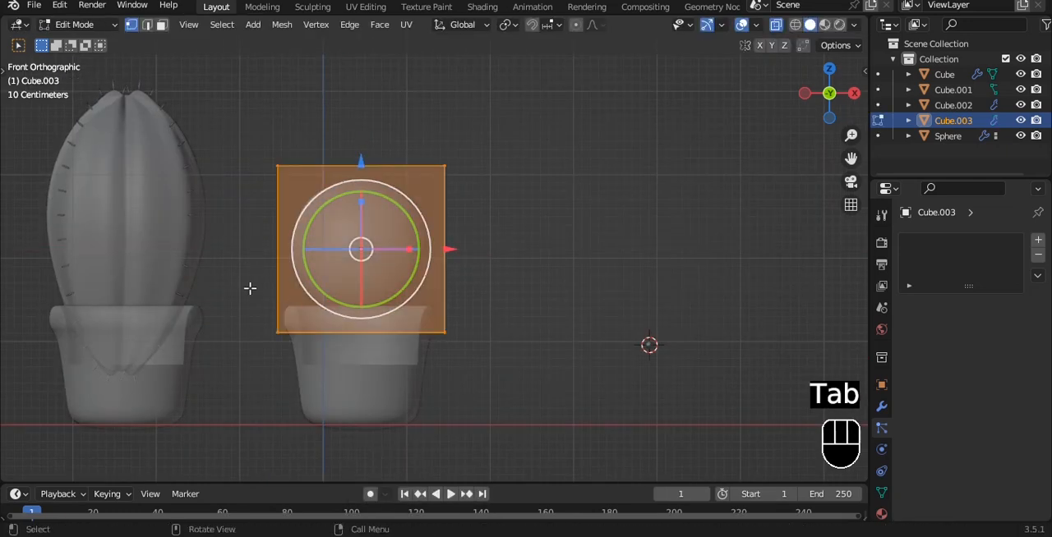
Narrow the cube's lower vertices, raise them to the pot rim and extrude them about 0.81 m down into the pot.
drag(230, 278, 465, 386)
key(s)
click(454, 298)
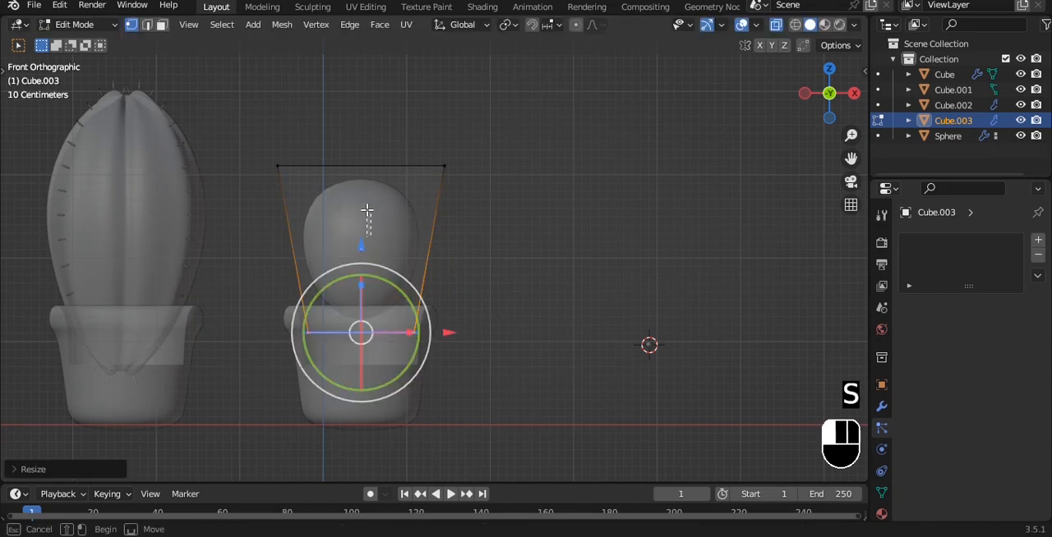
key(e)
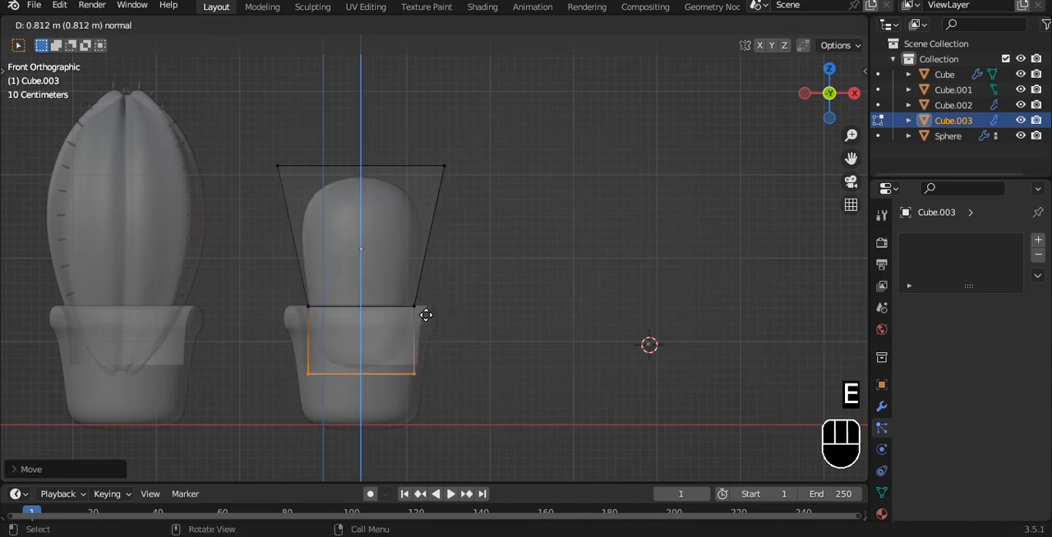
click(426, 316)
Widen the cube's upper vertices and extrude them upward to form the top of the second cactus body.
drag(251, 146, 499, 207)
shift+middle_drag(503, 209, 486, 242)
key(s)
click(535, 237)
mouse_move(417, 239)
shift+middle_down()
mouse_move(415, 248)
mouse_move(409, 222)
shift+middle_up()
key(e)
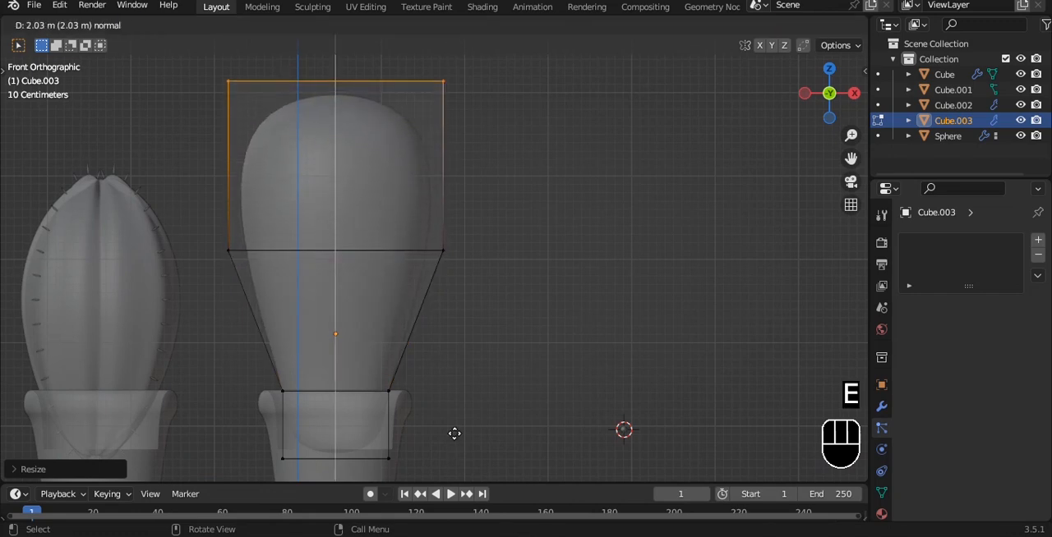
click(444, 74)
Lower the middle vertices of the second cactus body and return to solid Object Mode.
drag(193, 202, 593, 319)
drag(336, 179, 337, 234)
key(Tab)
key(alt+z)
alt+middle_drag(529, 185, 470, 153)
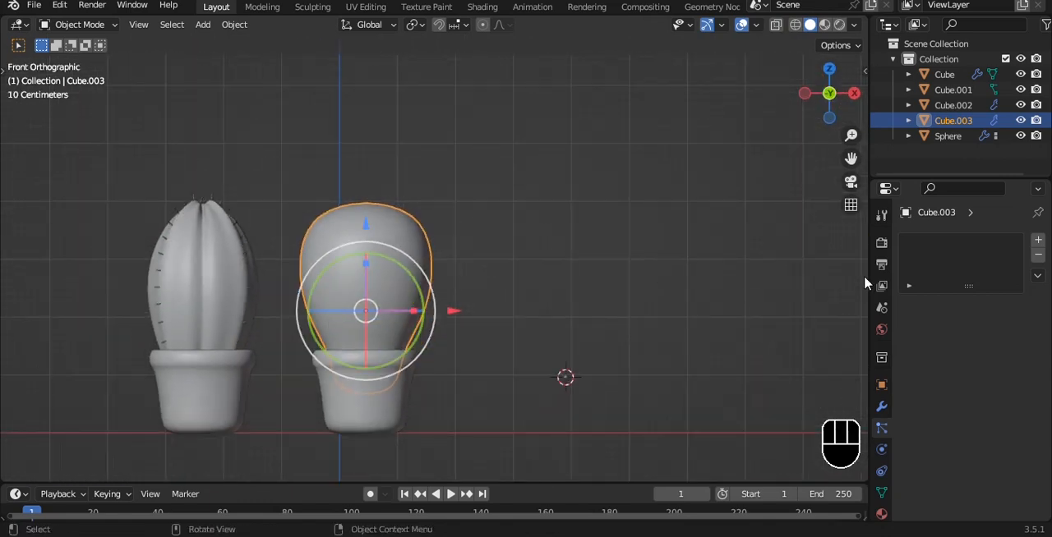
Apply the Subdivision modifier of the second cactus body and open its mesh in Edit Mode.
click(881, 406)
key(ctrl+a)
key(Tab)
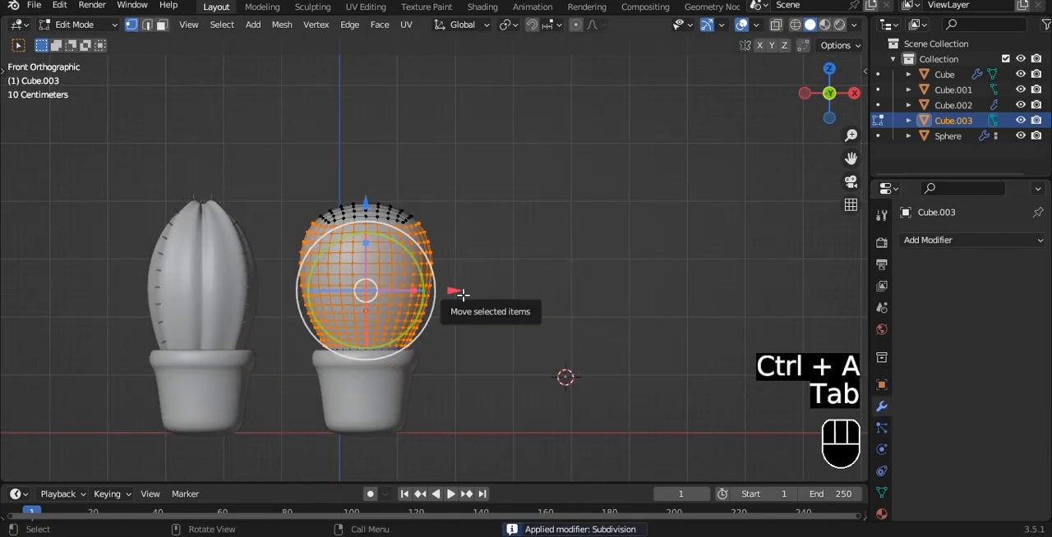
Examine the second cactus body's mesh from above in Edit Mode and return to the front view in Object Mode.
key(Tab)
key(grave)
key(Tab)
key(a)
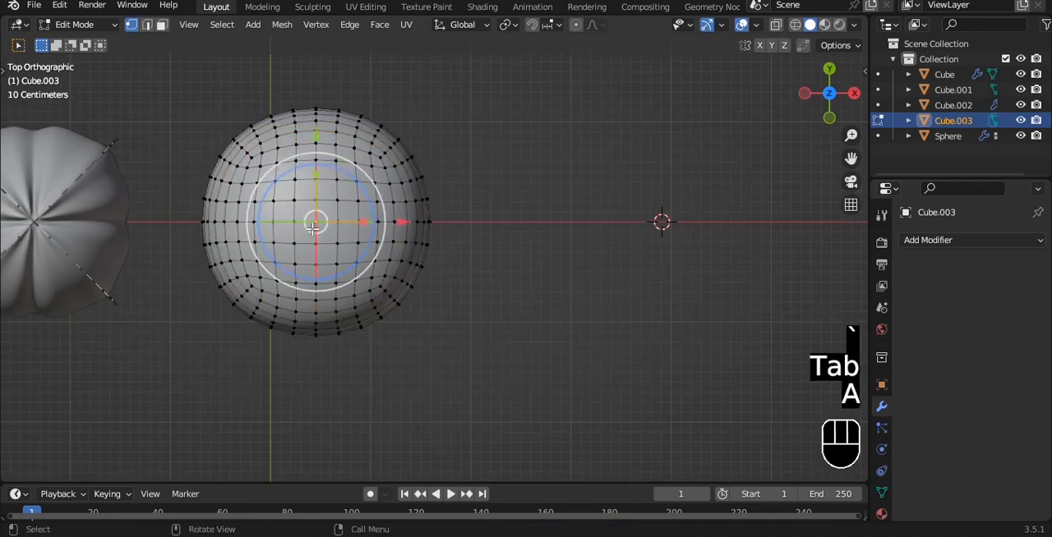
alt+shift+click(312, 229)
shift+middle_drag(312, 229, 357, 244)
scroll(362, 244, up, 2)
key(Tab)
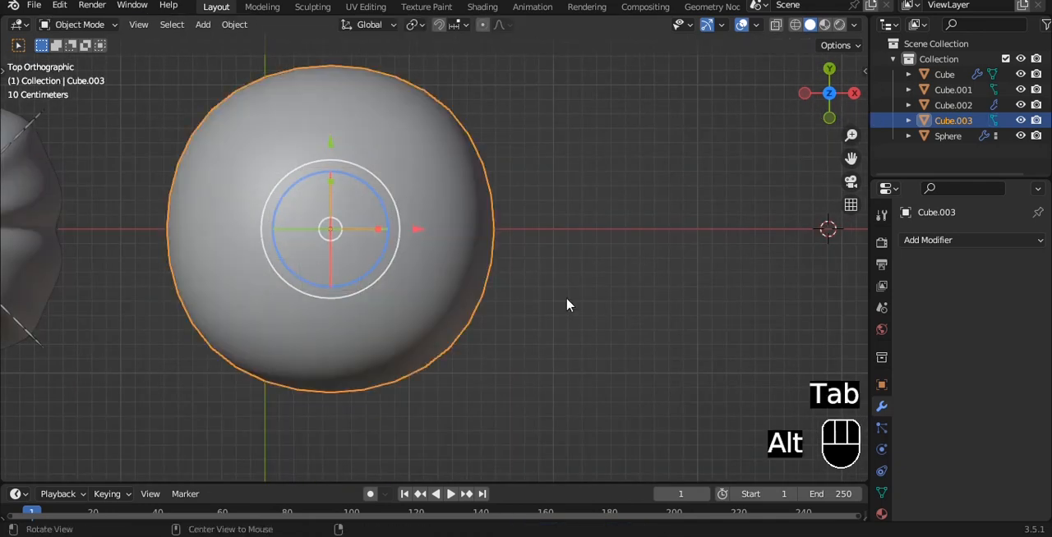
alt+middle_drag(566, 303, 521, 169)
scroll(523, 183, down, 3)
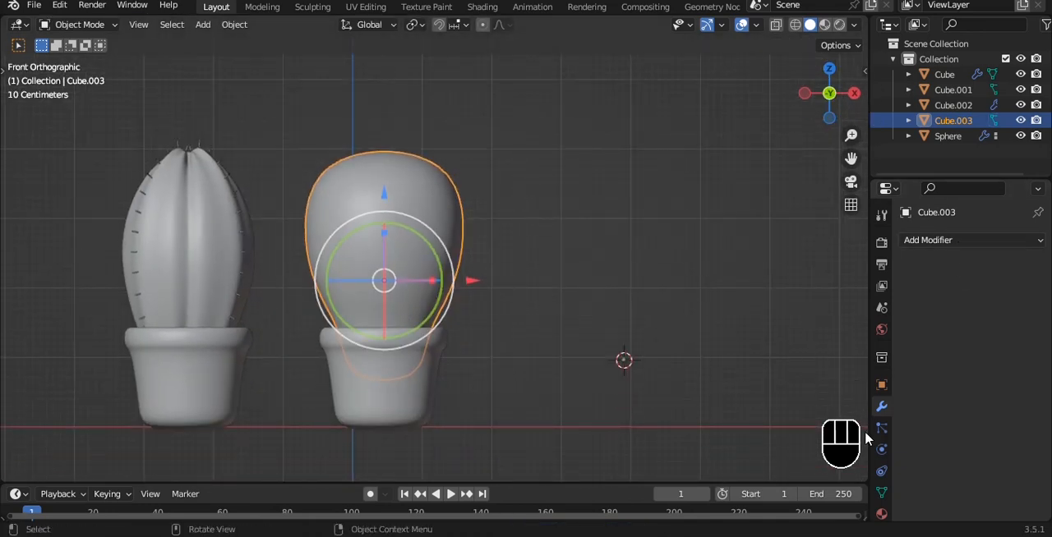
Add a Hair particle system with advanced settings to the second cactus body and set its particle number to 500.
click(882, 450)
click(881, 407)
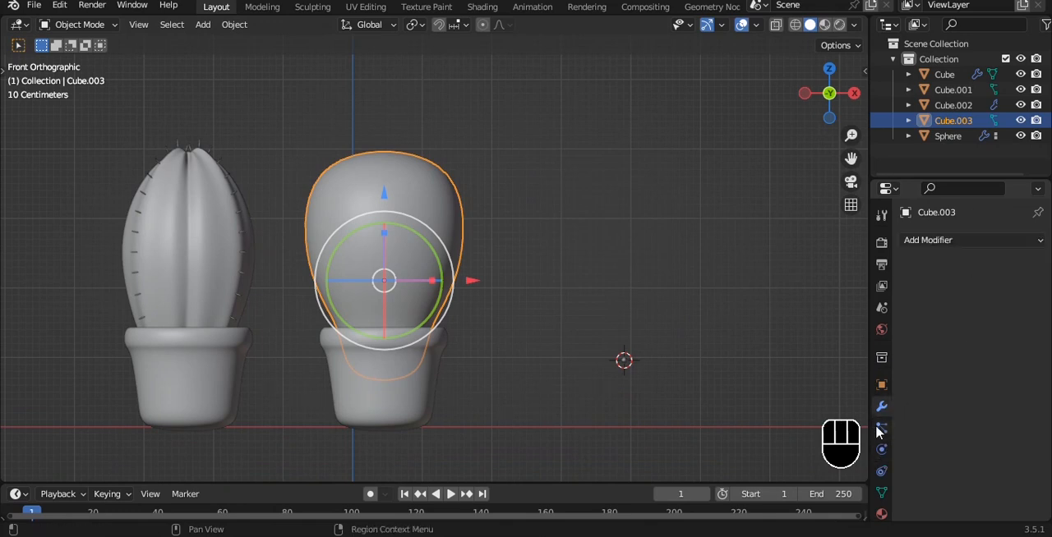
click(1037, 239)
click(979, 326)
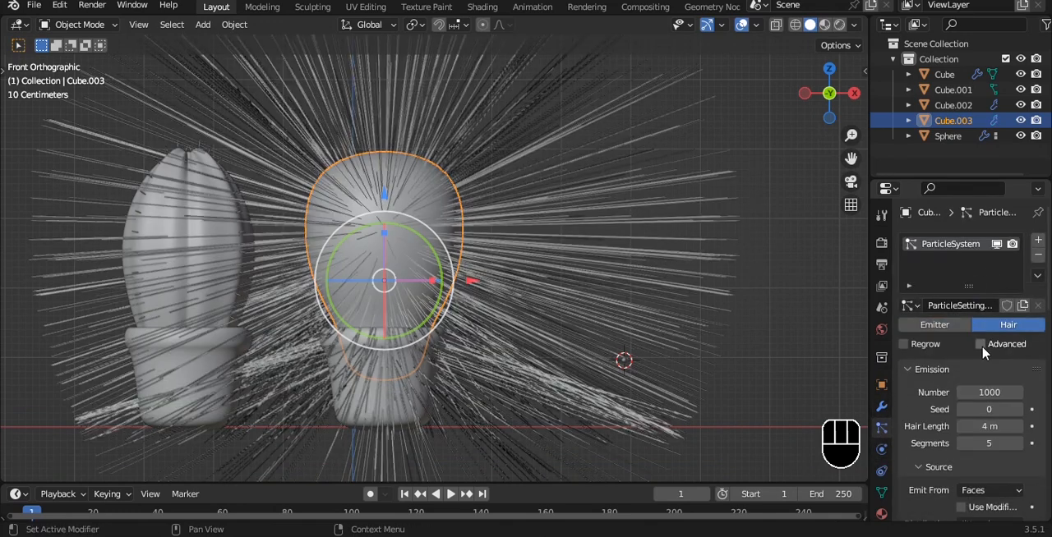
click(994, 389)
text(500)
key(Return)
Enable particle rotation and render the hairs as Object, using the loose spine on the ground as the instance.
scroll(653, 310, down, 3)
alt+shift+drag(653, 311, 598, 288)
scroll(951, 416, down, 5)
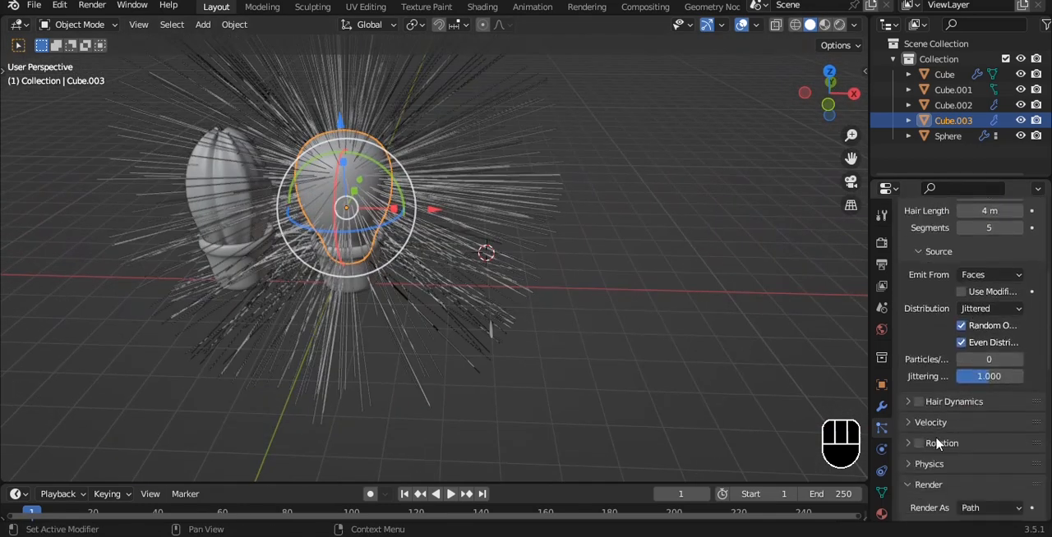
click(918, 444)
scroll(925, 448, down, 3)
click(990, 413)
click(945, 466)
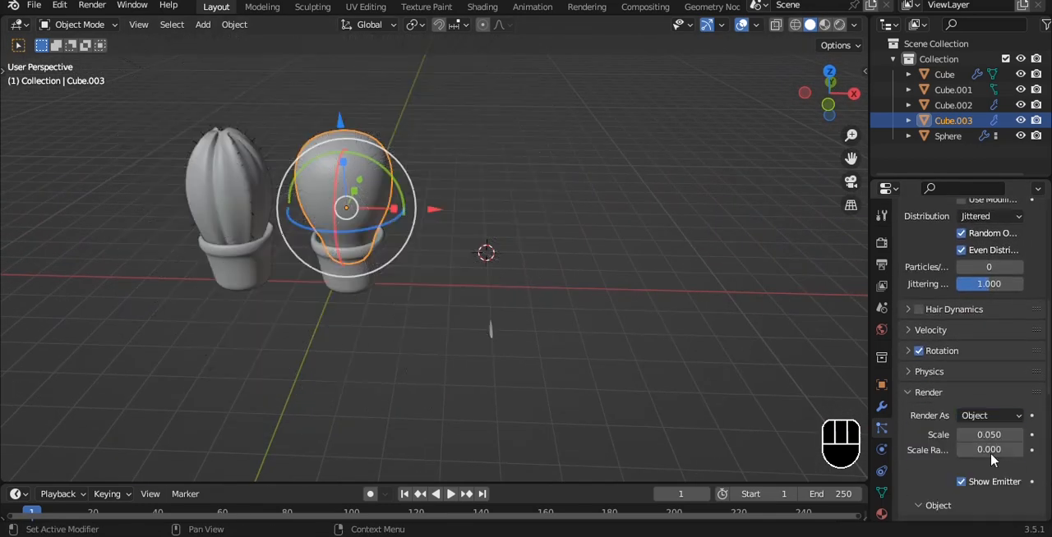
scroll(999, 458, down, 2)
click(495, 325)
scroll(359, 211, up, 4)
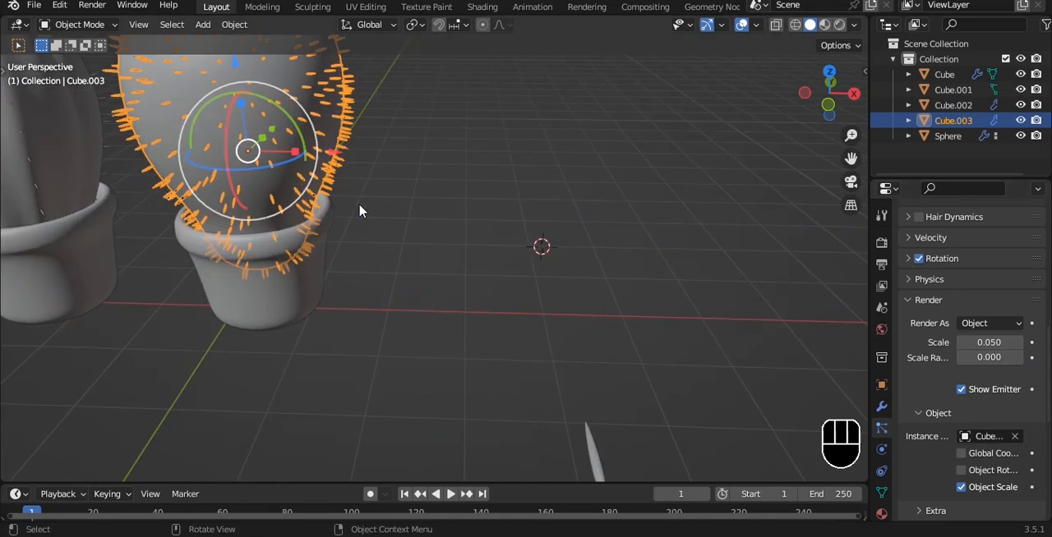
Examine the spine distribution on the second cactus body from the front and from an angle.
key(grave)
click(400, 98)
alt+shift+drag(396, 123, 536, 251)
click(559, 236)
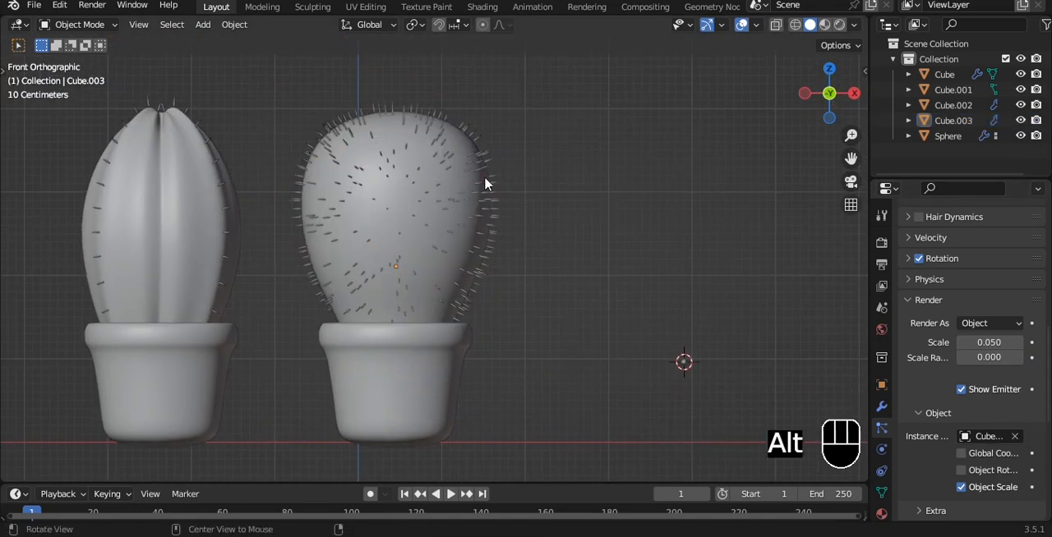
alt+drag(484, 175, 509, 230)
scroll(469, 244, up, 5)
click(571, 238)
scroll(571, 237, down, 2)
alt+drag(571, 237, 544, 238)
Set the second cactus's particle seed to 4 and its hair length to 3.45 m.
scroll(955, 344, up, 10)
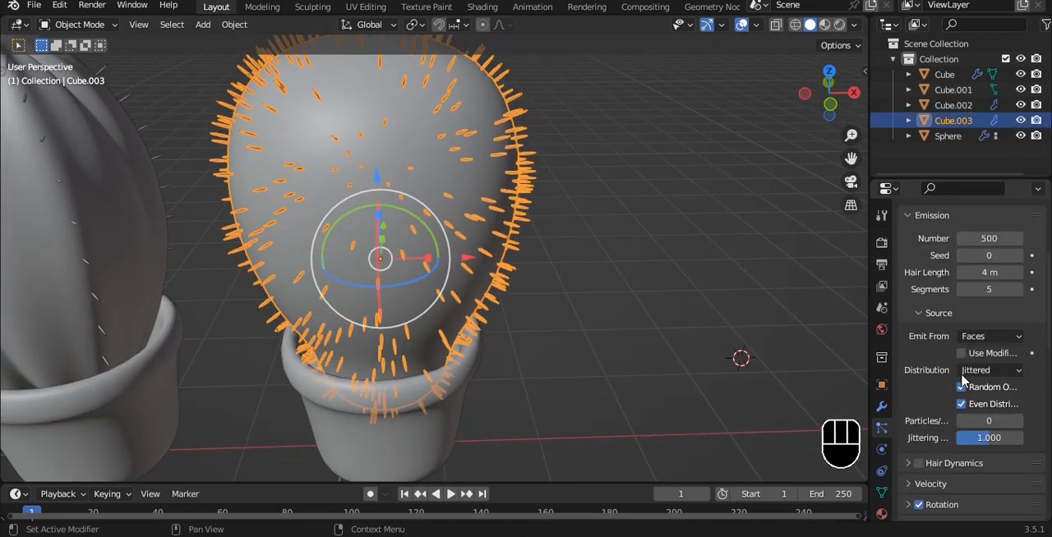
mouse_move(989, 348)
mouse_down()
mouse_move(1007, 349)
mouse_move(990, 348)
mouse_up()
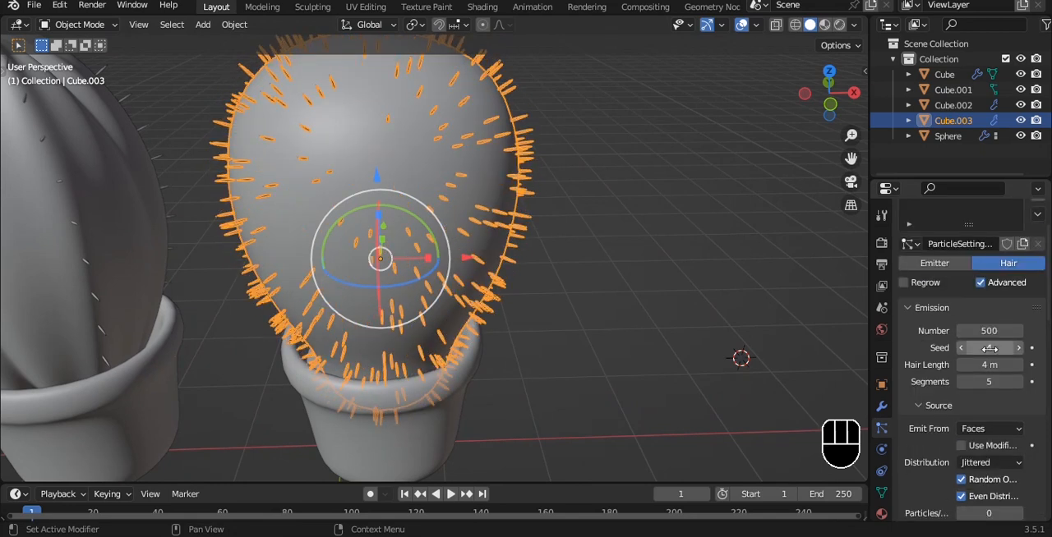
scroll(969, 403, down, 10)
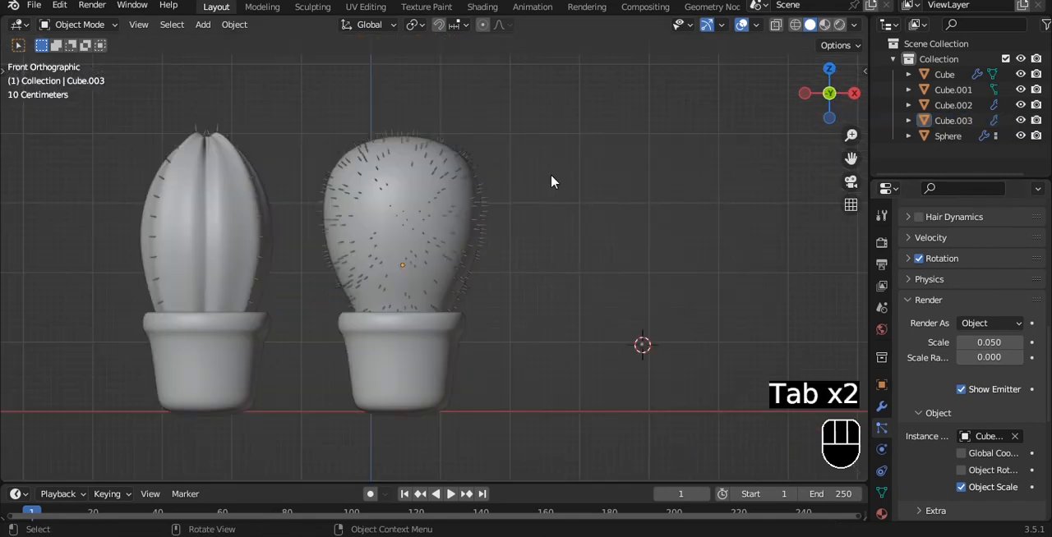
Raise the centre top vertex of the second cactus body along Z with proportional editing to round its crown, ending in Object Mode.
alt+shift+drag(494, 208, 510, 229)
click(448, 181)
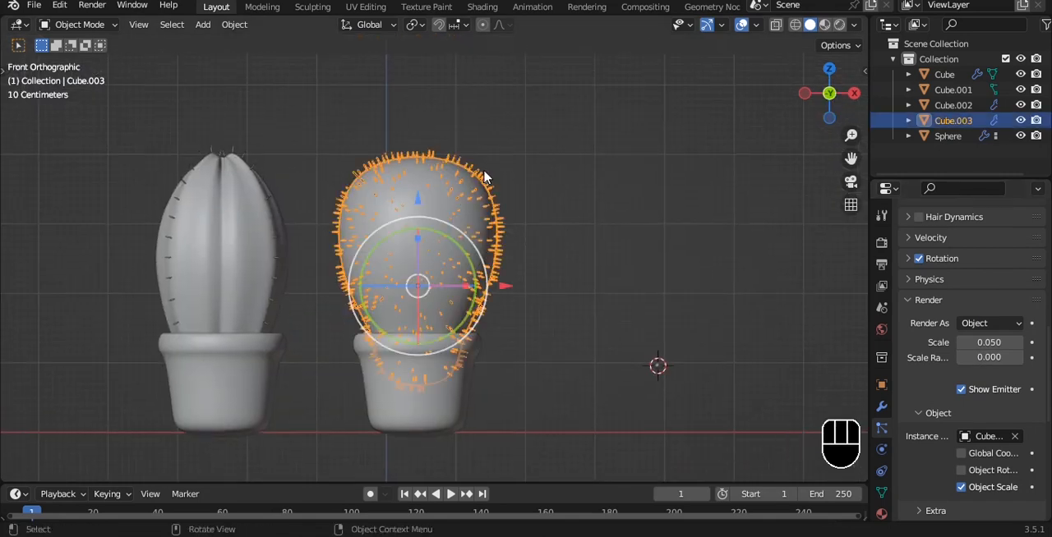
middle_drag(485, 177, 483, 211)
key(Tab)
key(grave)
click(481, 75)
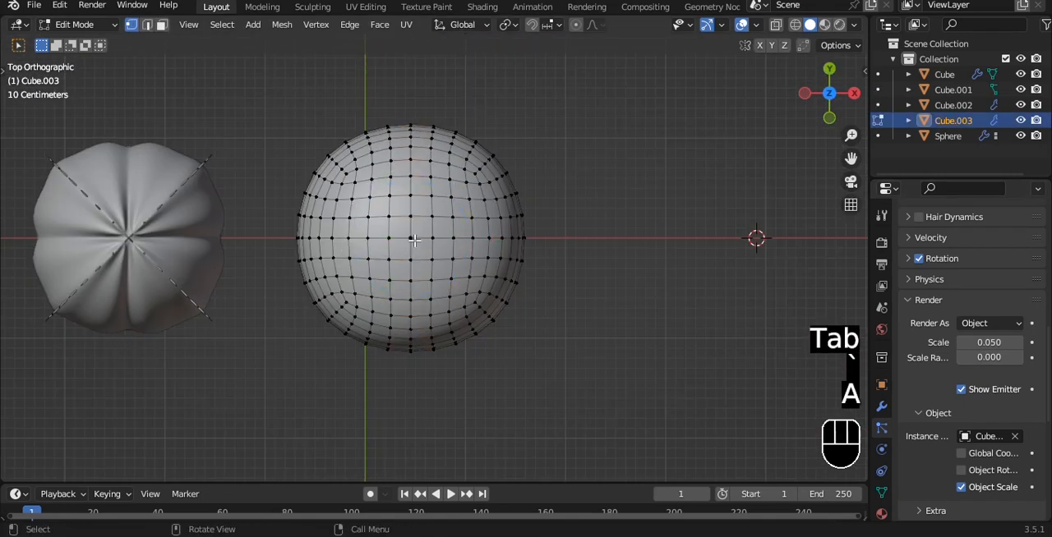
click(414, 240)
key(grave)
click(572, 184)
scroll(500, 152, down, 2)
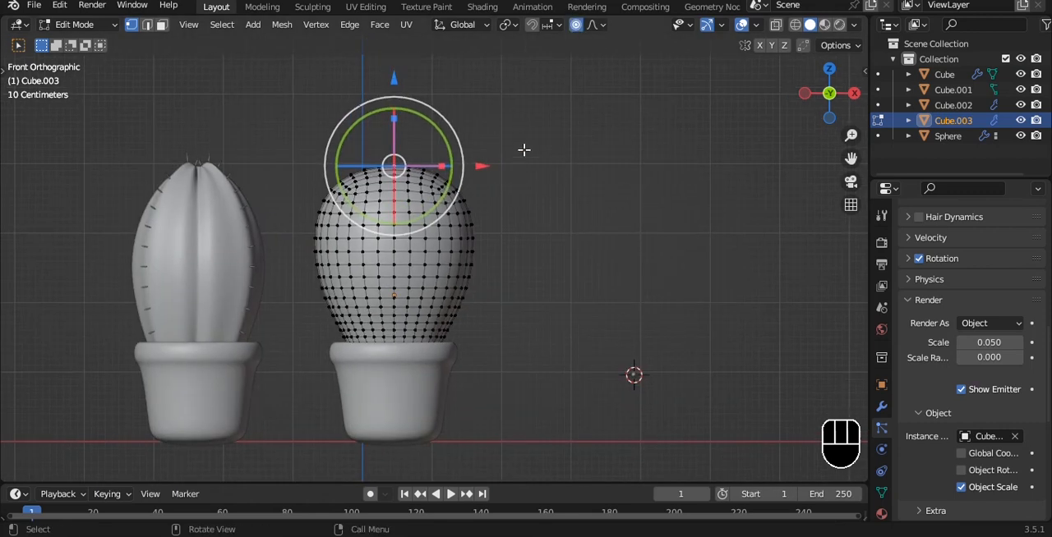
key(g)
key(z)
click(524, 131)
key(Tab)
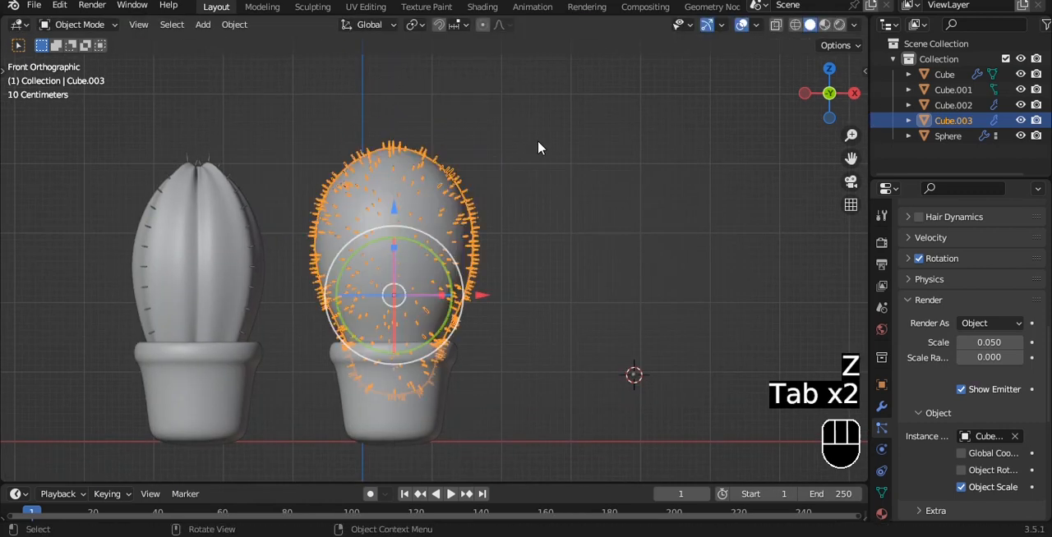
Save the file and move both potted cacti together along X in the negative direction.
middle_drag(539, 148, 540, 164)
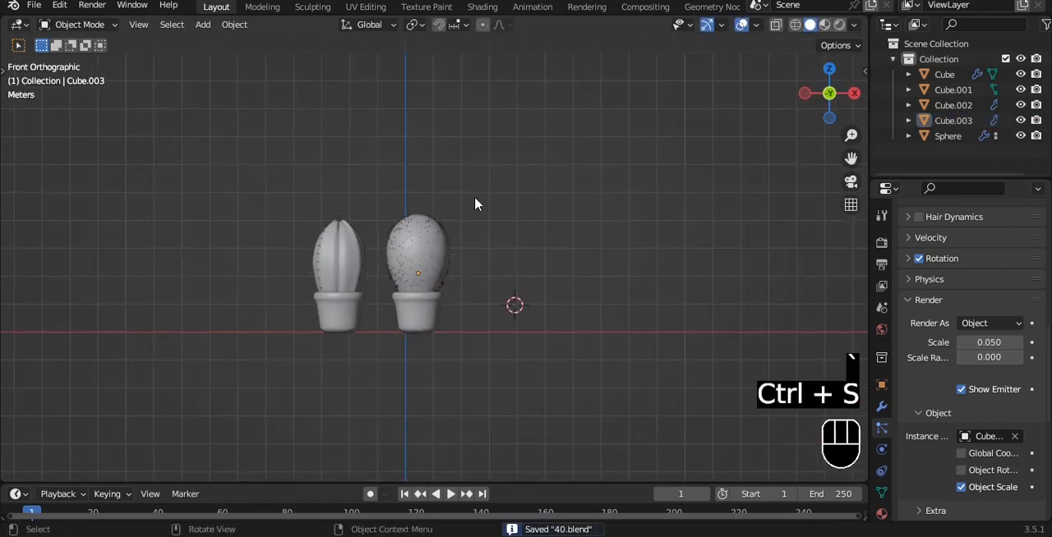
click(437, 318)
drag(251, 161, 473, 358)
key(g)
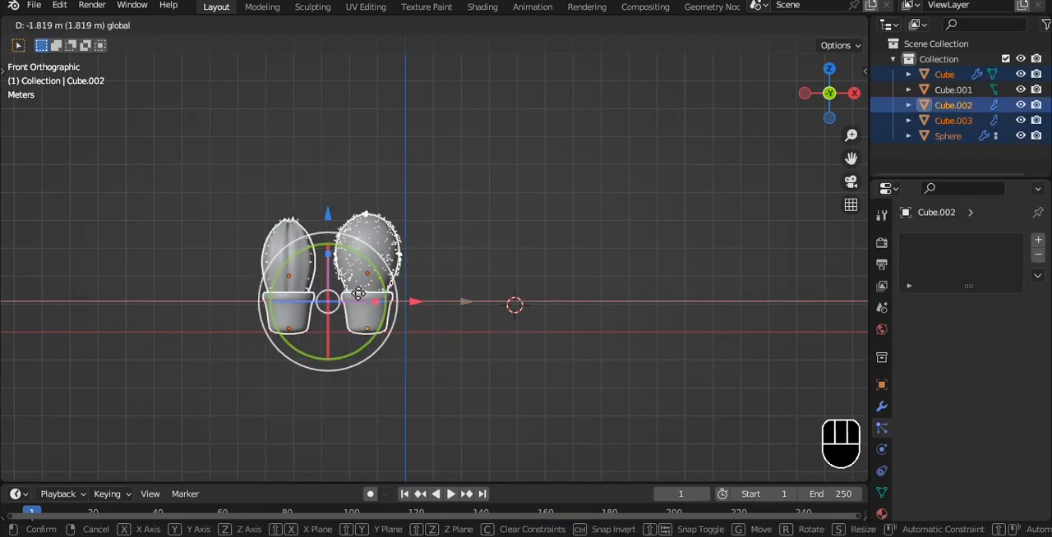
click(300, 325)
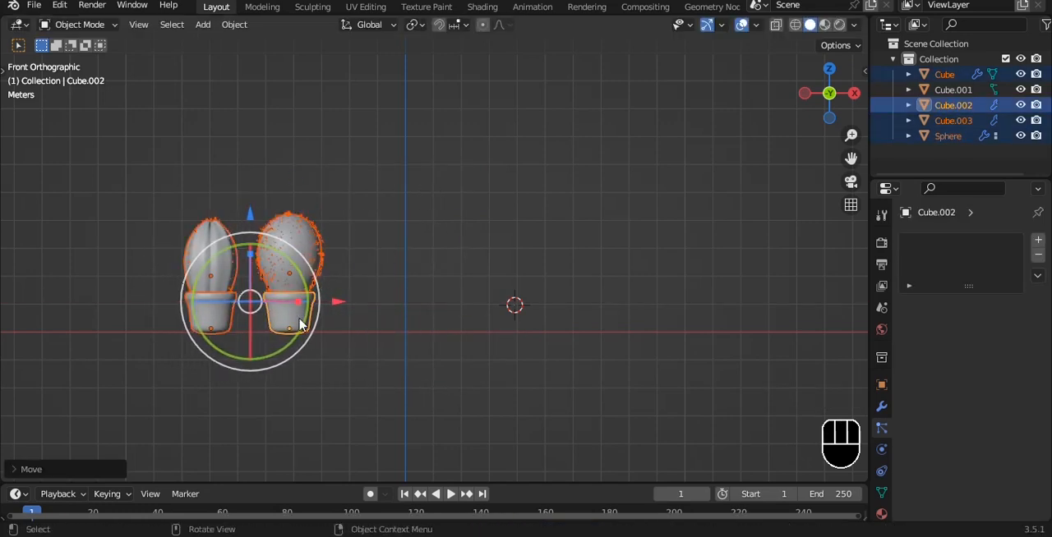
Duplicate the second pot along X to make an empty third pot and save the file.
click(301, 326)
key(shift+d)
key(x)
click(463, 216)
ctrl+click(458, 215)
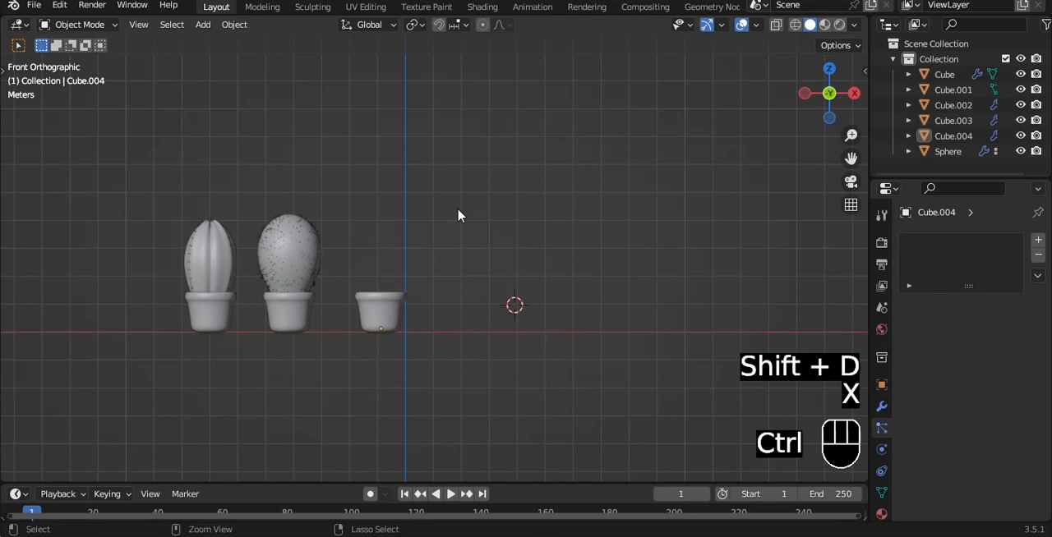
key(ctrl+s)
Add a UV sphere, shade it smooth and give it a level 3 Subdivision modifier.
scroll(460, 216, up, 2)
key(shift+a)
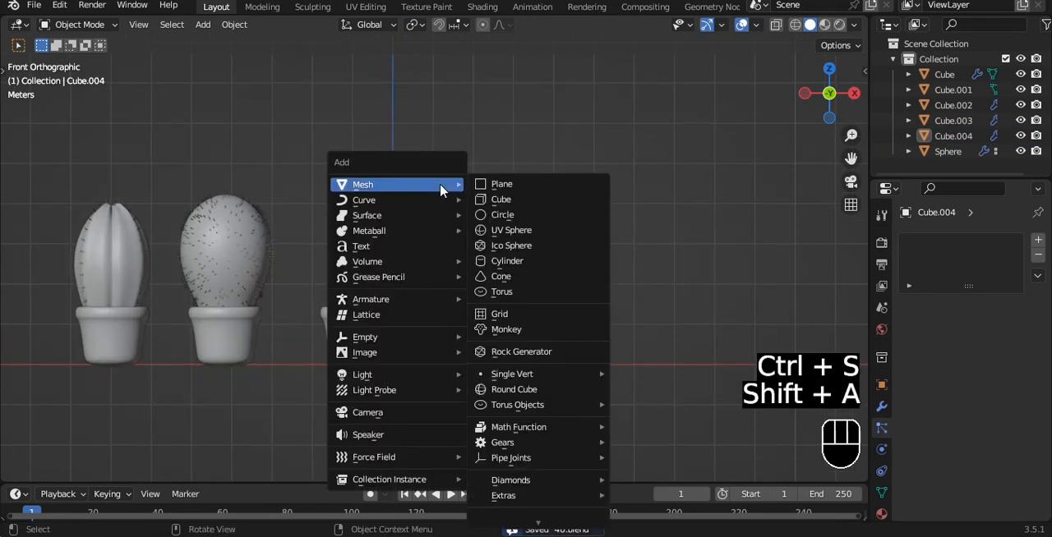
click(508, 229)
scroll(529, 261, up, 2)
right_click(571, 173)
click(571, 171)
key(ctrl+3)
Move the sphere to the opening of the third pot and scale it down to fit inside the rim.
key(g)
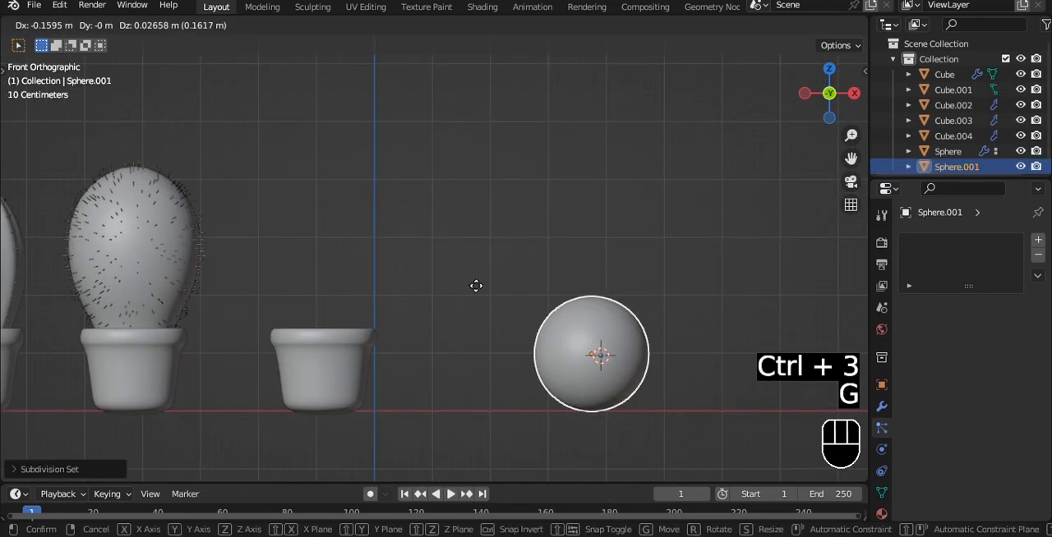
click(435, 308)
key(s)
click(411, 318)
scroll(391, 304, up, 6)
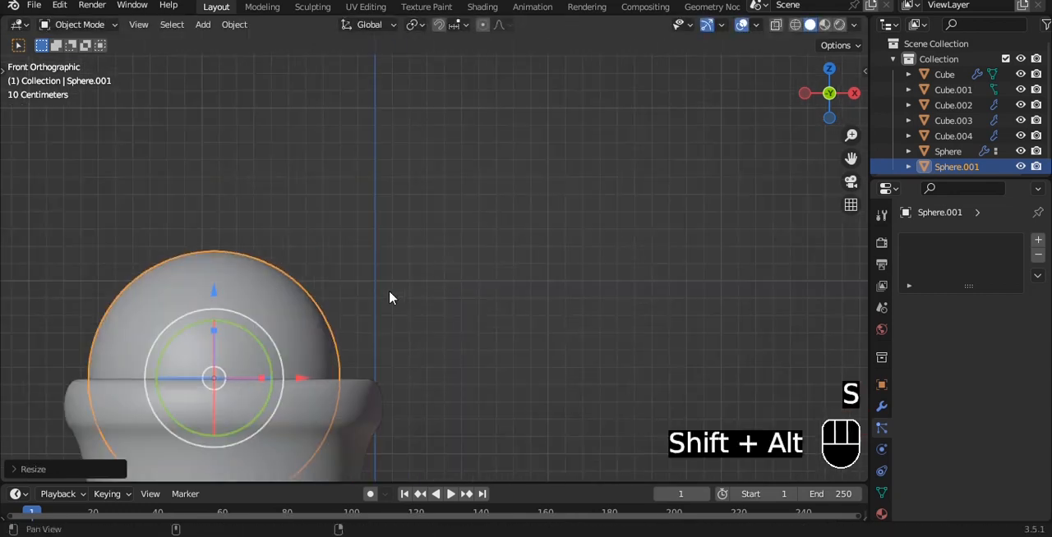
Centre the sphere over the third pot along X and scale it down to a little over half the rim's width.
alt+shift+drag(388, 290, 536, 168)
drag(450, 261, 458, 262)
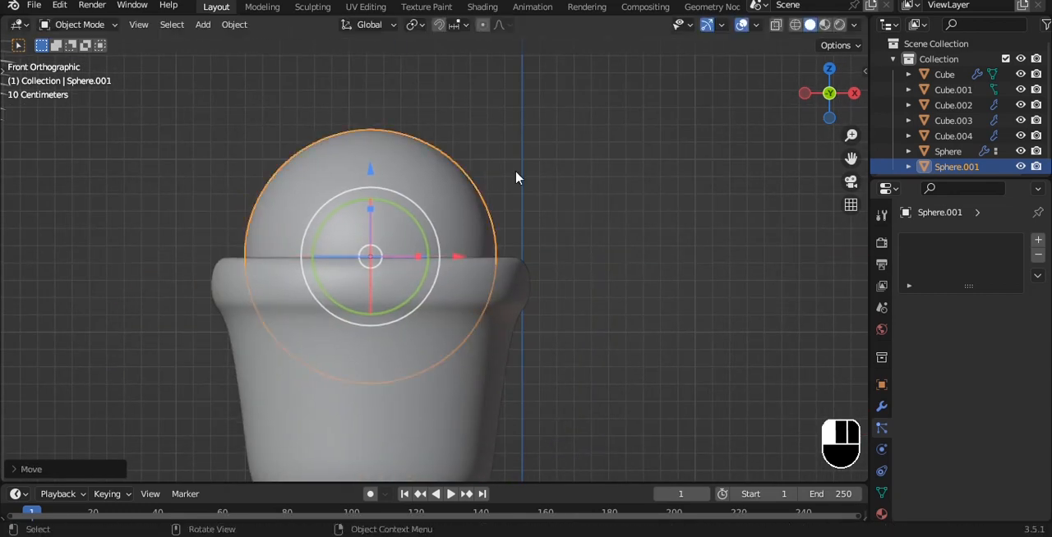
click(517, 176)
alt+drag(517, 175, 519, 317)
click(460, 263)
key(s)
click(552, 212)
Lower the sphere into the third pot and delete the vertices of its lower half, leaving a dome.
key(grave)
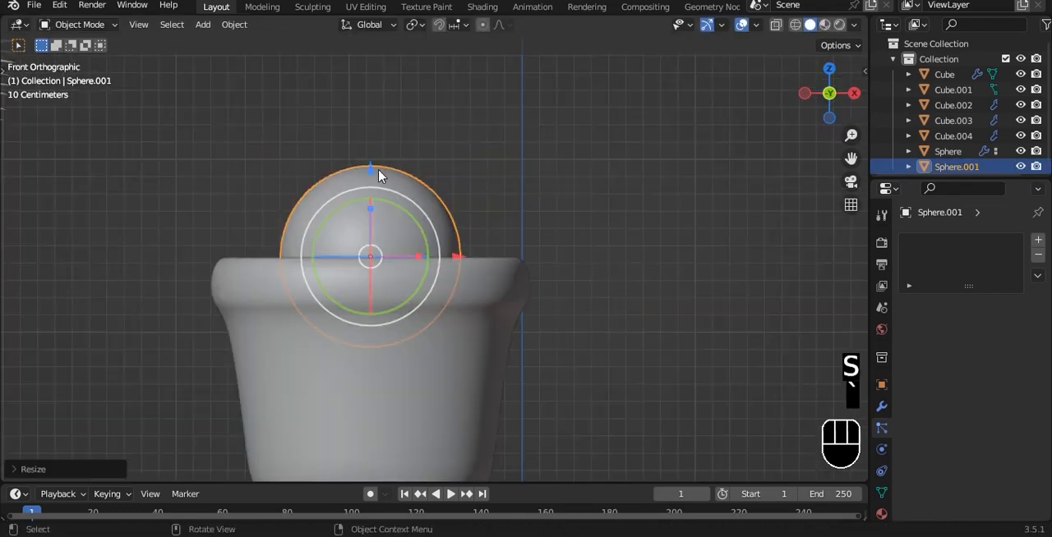
drag(371, 171, 372, 207)
key(Tab)
key(alt+z)
drag(254, 299, 491, 392)
key(x)
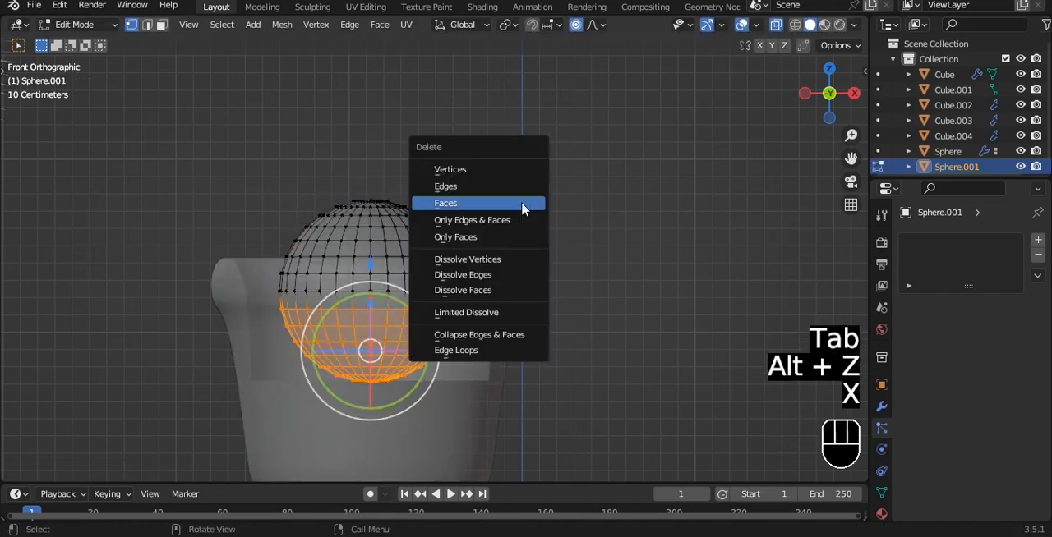
click(486, 175)
key(Tab)
key(alt+z)
Set the dome's origin to its geometry and lower it until only its top rises above the third pot's rim.
key(q)
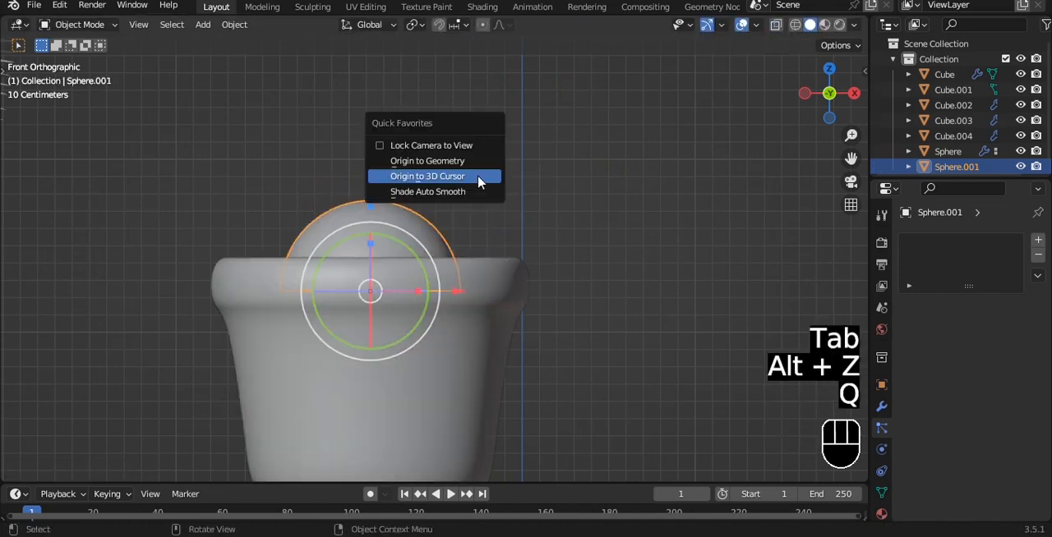
click(479, 179)
alt+drag(479, 181, 462, 218)
key(q)
click(457, 199)
alt+middle_drag(446, 211, 436, 243)
drag(369, 141, 369, 171)
click(566, 230)
key(grave)
click(519, 180)
scroll(520, 125, down, 4)
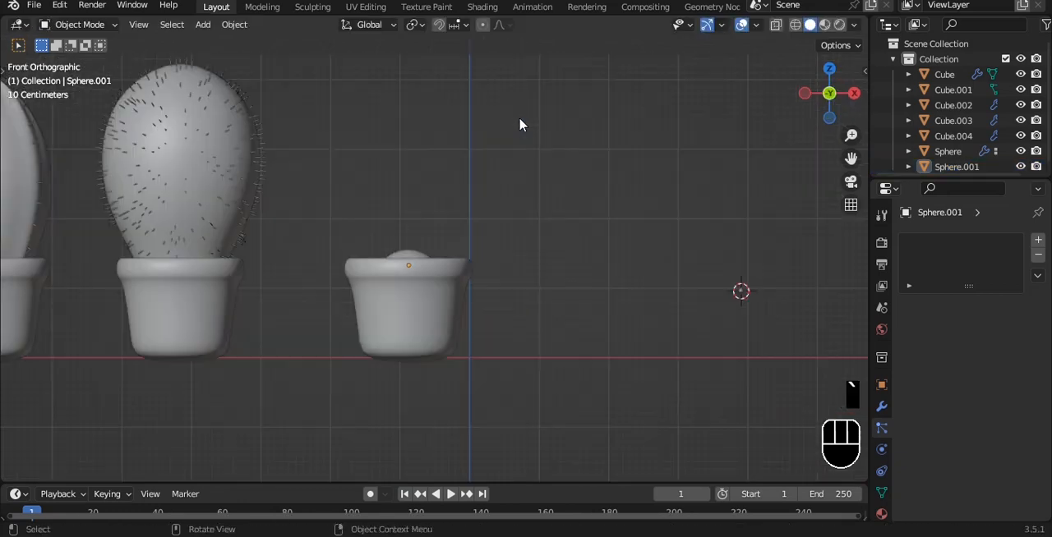
click(189, 169)
key(shift+d)
key(x)
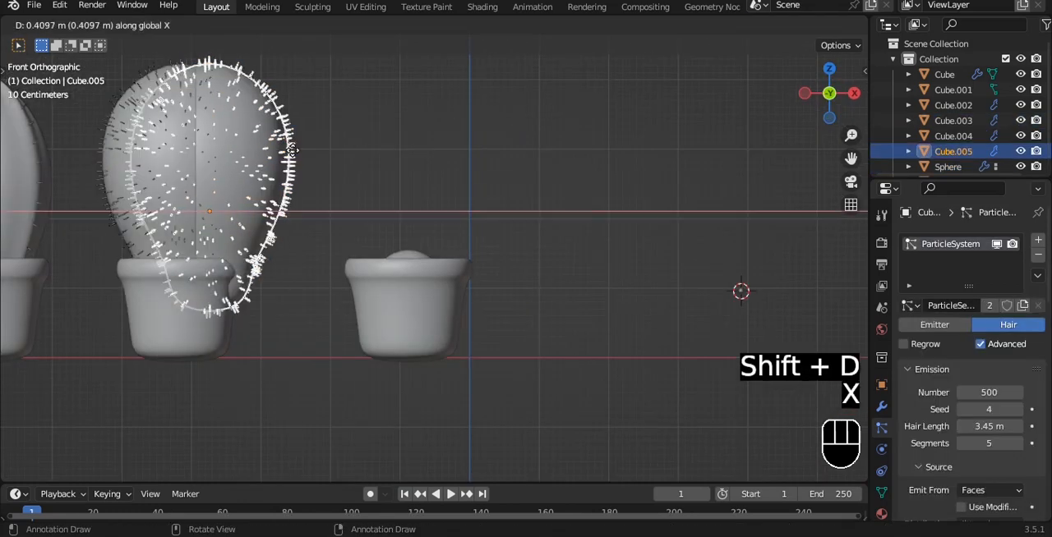
click(447, 172)
click(1038, 257)
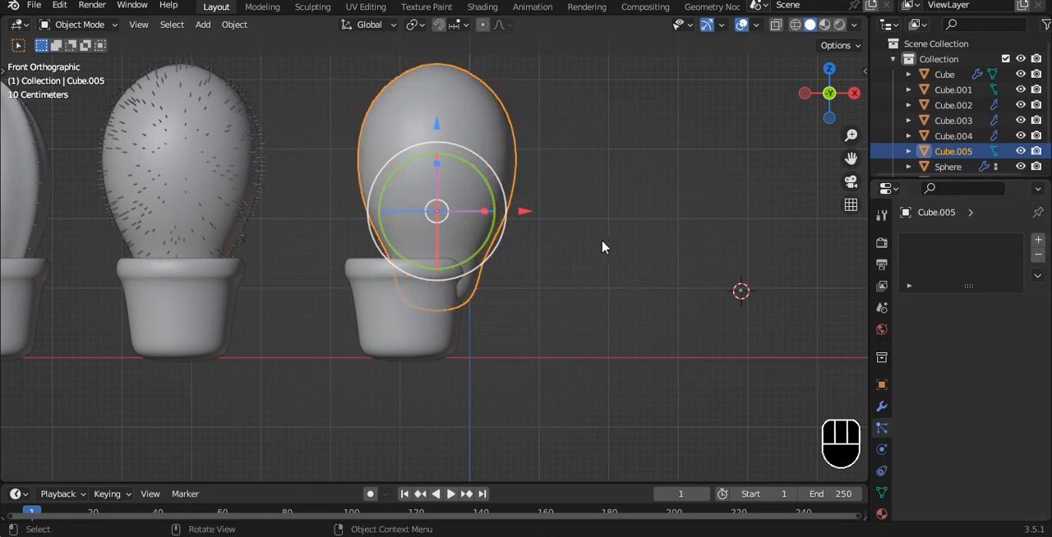
key(Delete)
Add a cube, give it a level 3 Subdivision modifier and shade it smooth.
key(shift+s)
key(shift+a)
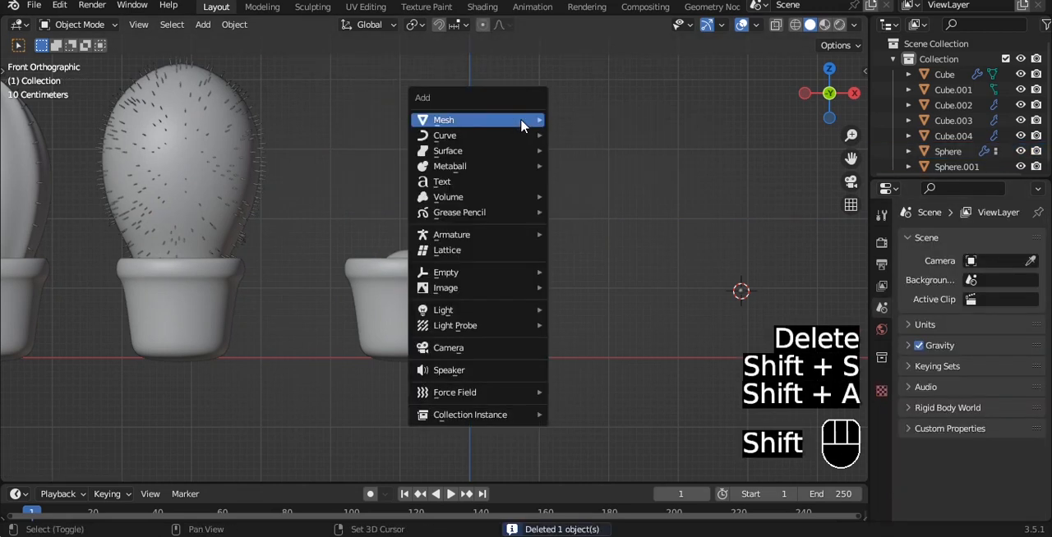
mouse_move(460, 120)
click(583, 134)
key(ctrl+3)
scroll(600, 170, down, 1)
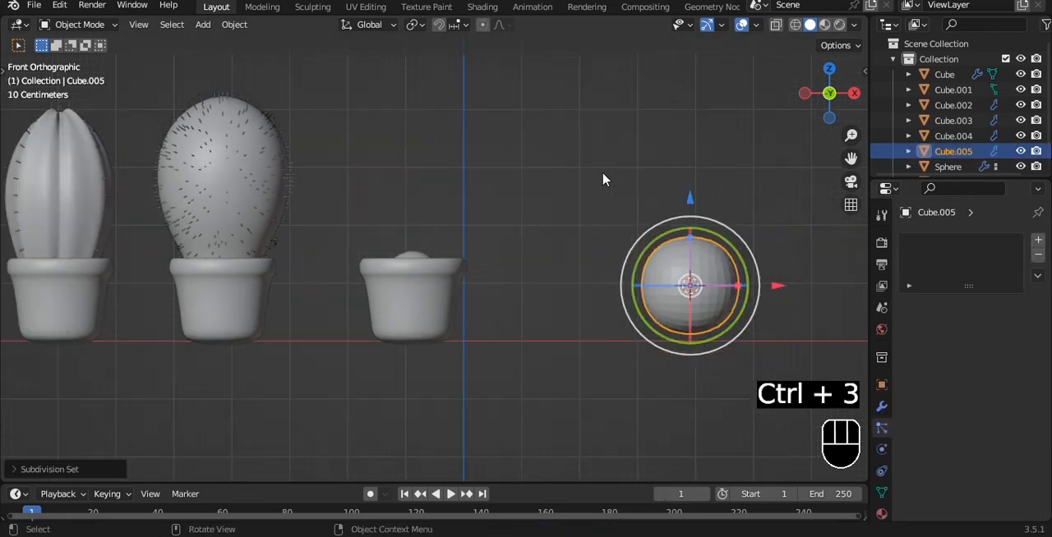
shift+middle_drag(619, 202, 493, 168)
right_click(509, 175)
click(509, 175)
Narrow the new cube's lower vertices to about half their width in see-through Edit Mode.
key(Tab)
key(alt+z)
drag(410, 243, 739, 379)
key(s)
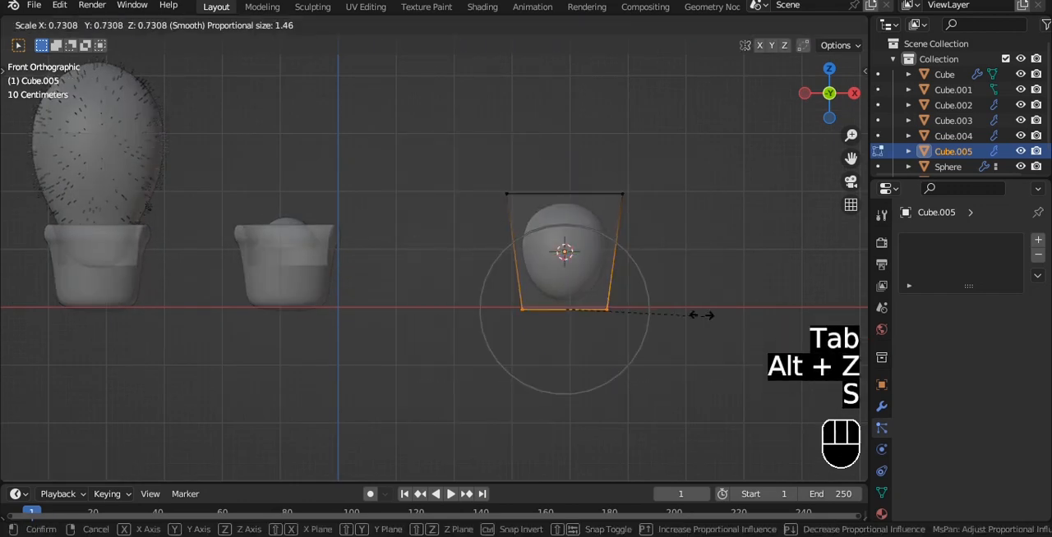
right_click(677, 307)
key(s)
click(639, 273)
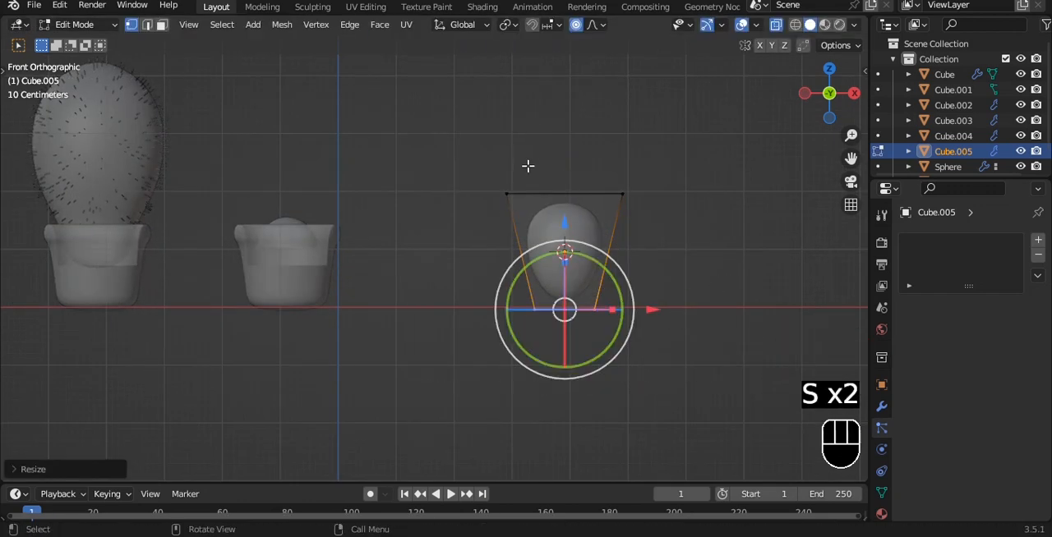
Leave Edit Mode and the see-through view, and scale the tapered cube shape to about 0.58.
key(Tab)
key(alt+z)
middle_drag(674, 189, 641, 258)
key(grave)
click(646, 140)
key(s)
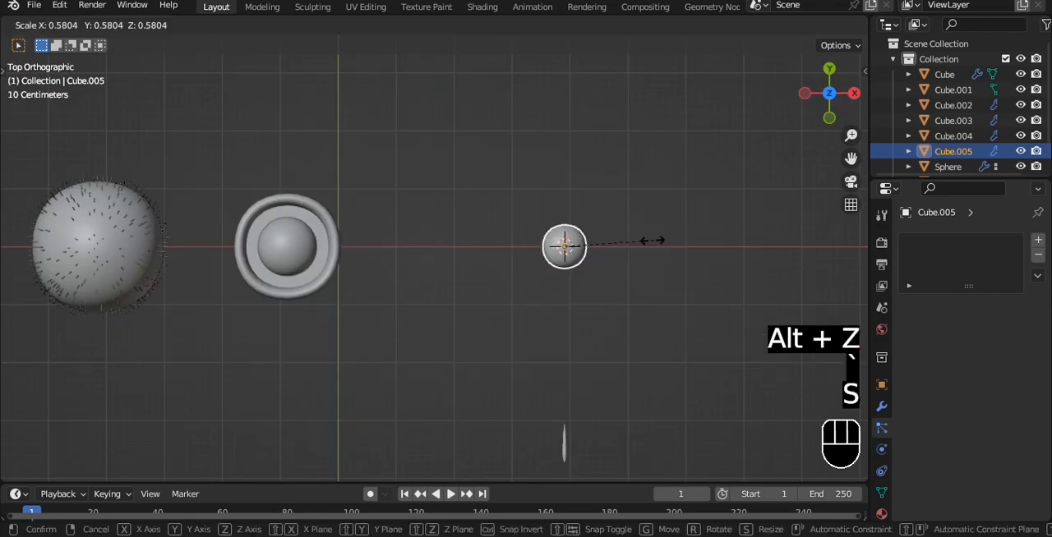
click(651, 241)
Try moving the tapered shape above the third pot, tilting it about 28° and rescaling it, and undo these changes.
key(grave)
click(605, 219)
key(g)
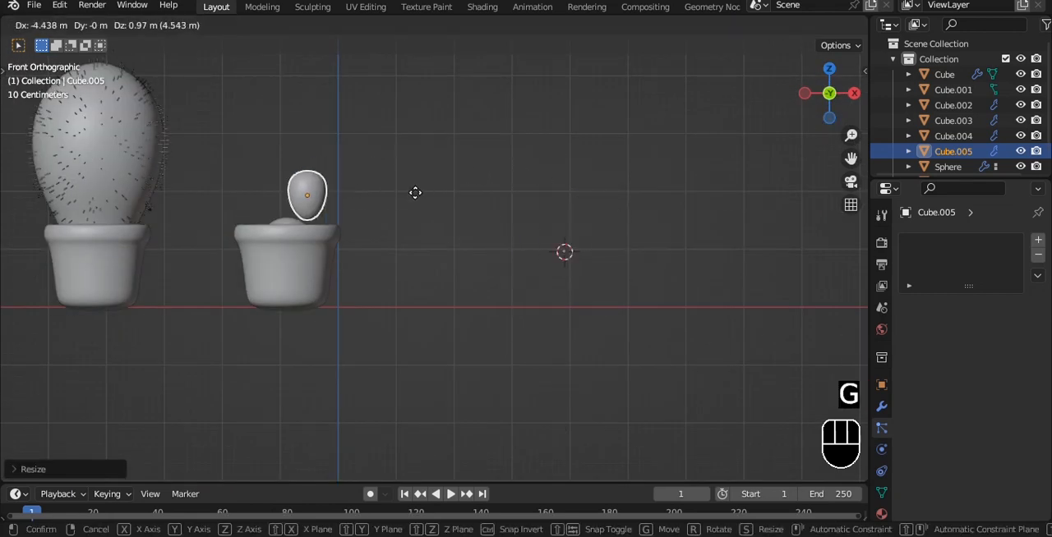
click(414, 194)
alt+shift+drag(354, 183, 474, 174)
scroll(497, 190, up, 7)
alt+shift+drag(507, 54, 503, 225)
key(r)
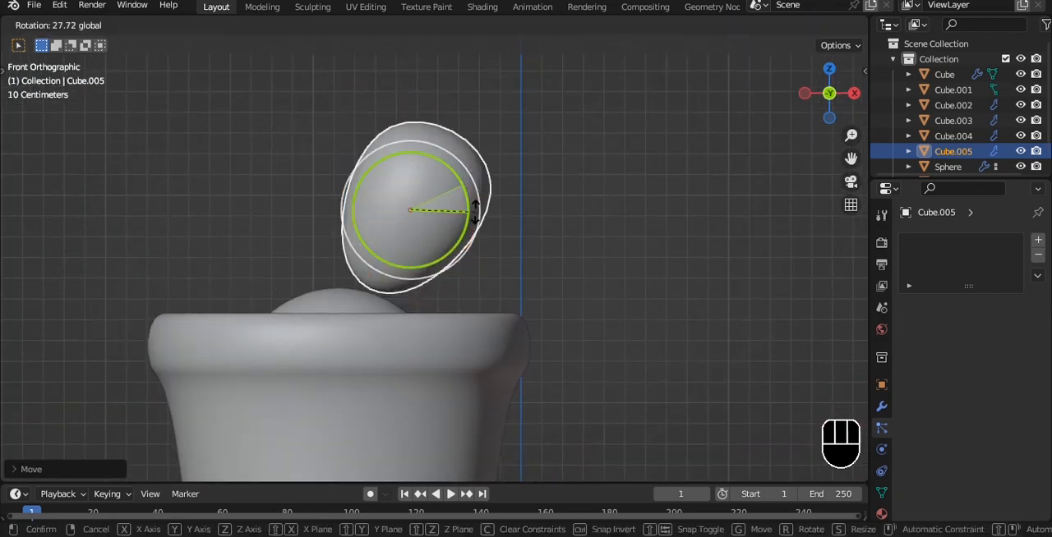
key(s)
click(547, 219)
key(Tab)
Raise the tapered shape's upper vertices slightly in see-through Edit Mode and rescale them.
key(Tab)
key(ctrl+z)
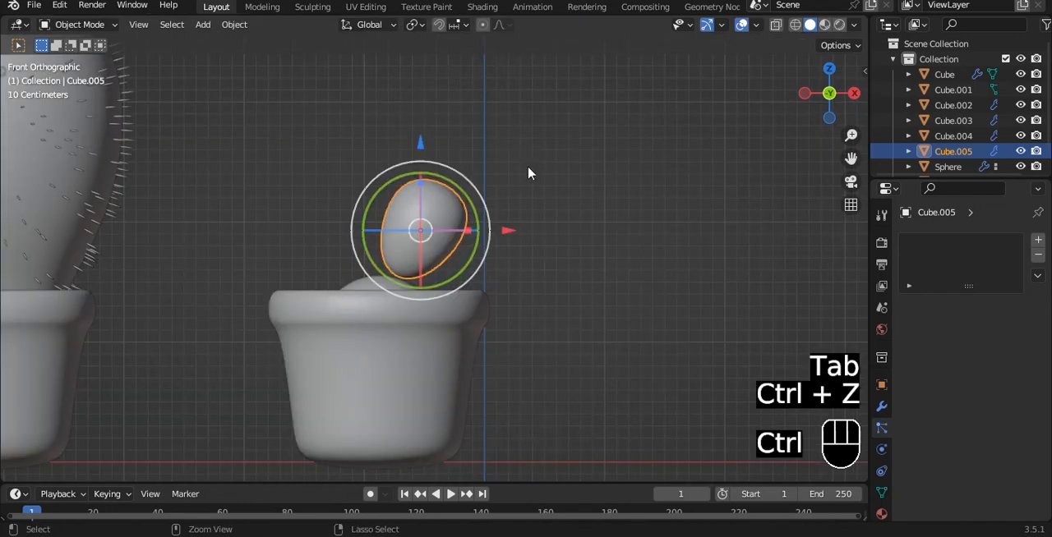
key(ctrl+z)
key(ctrl+z)
key(Tab)
key(alt+z)
drag(516, 251, 657, 286)
drag(561, 173, 561, 162)
key(s)
click(624, 213)
key(Tab)
Duplicate the tapered shape over to the third pot and flatten the copy along Y to about 0.64.
key(shift+d)
click(387, 196)
alt+middle_drag(394, 213, 436, 265)
scroll(437, 265, up, 2)
key(alt+z)
key(s)
key(y)
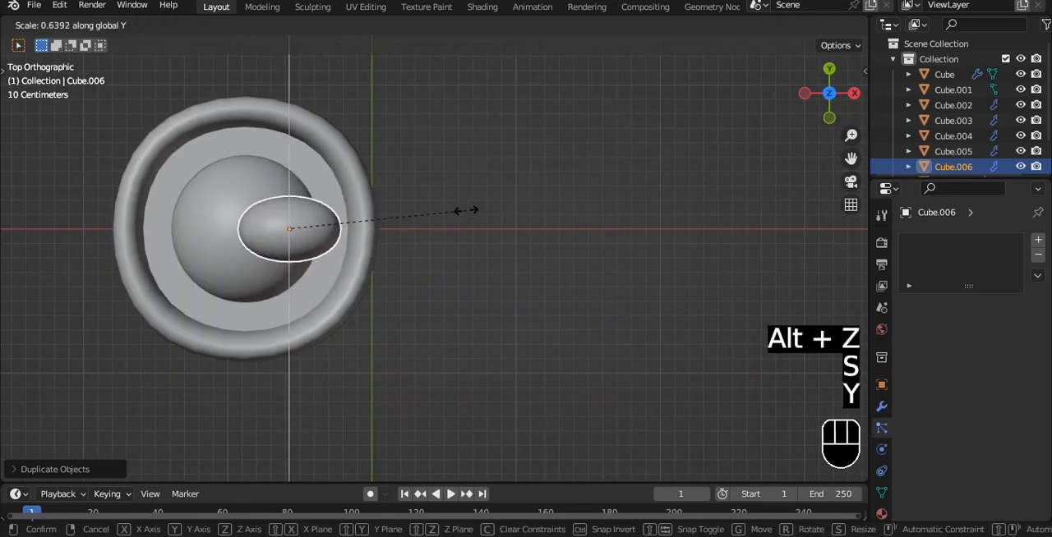
click(464, 212)
Tilt the flattened pad outward in front view and lower it into the third pot beside the dome.
key(grave)
click(396, 180)
drag(324, 176, 381, 199)
scroll(410, 203, up, 2)
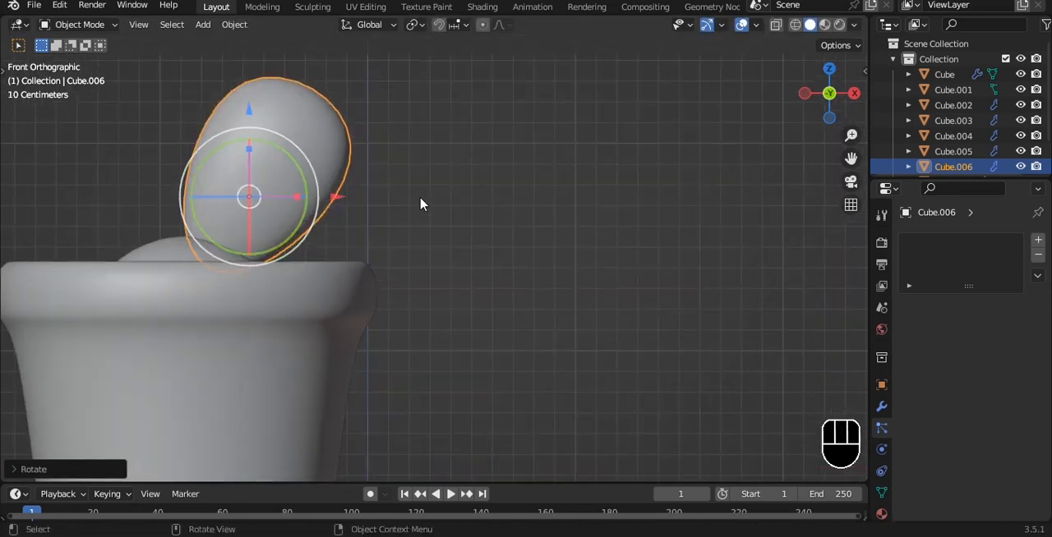
key(g)
click(462, 215)
alt+drag(460, 217, 445, 252)
drag(255, 129, 259, 156)
key(grave)
click(333, 190)
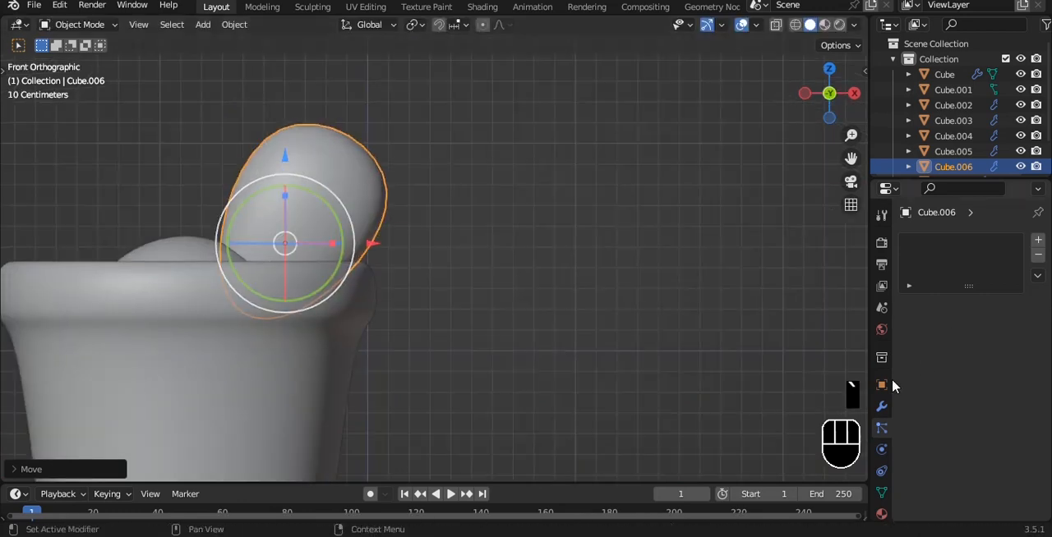
Shift the tilted pad toward the pot's rim and raise it in front view.
click(882, 406)
mouse_move(450, 237)
alt+mouse_down()
mouse_move(478, 259)
mouse_move(423, 249)
mouse_move(437, 223)
alt+mouse_up()
key(alt+a)
click(438, 222)
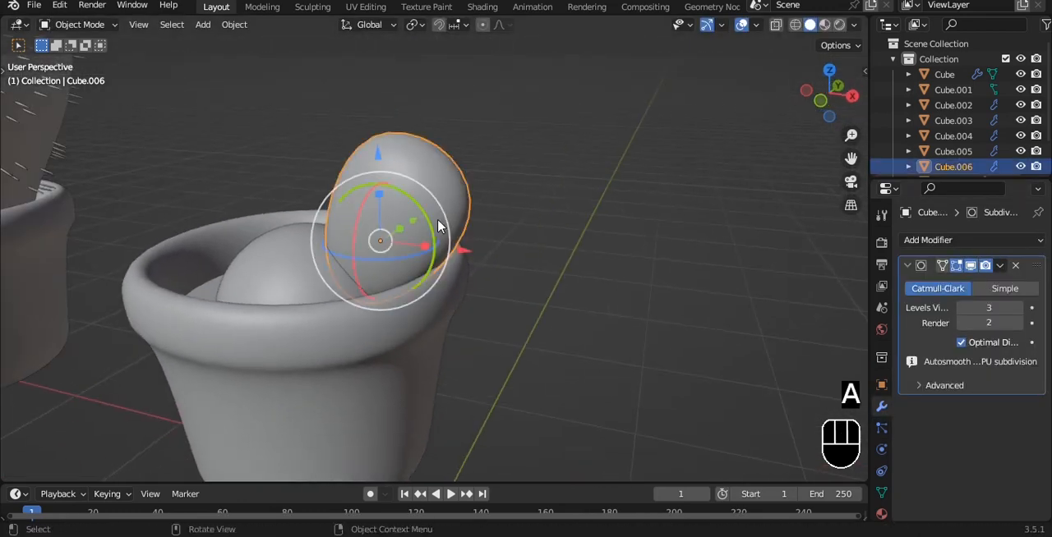
key(grave)
click(332, 166)
key(g)
click(458, 258)
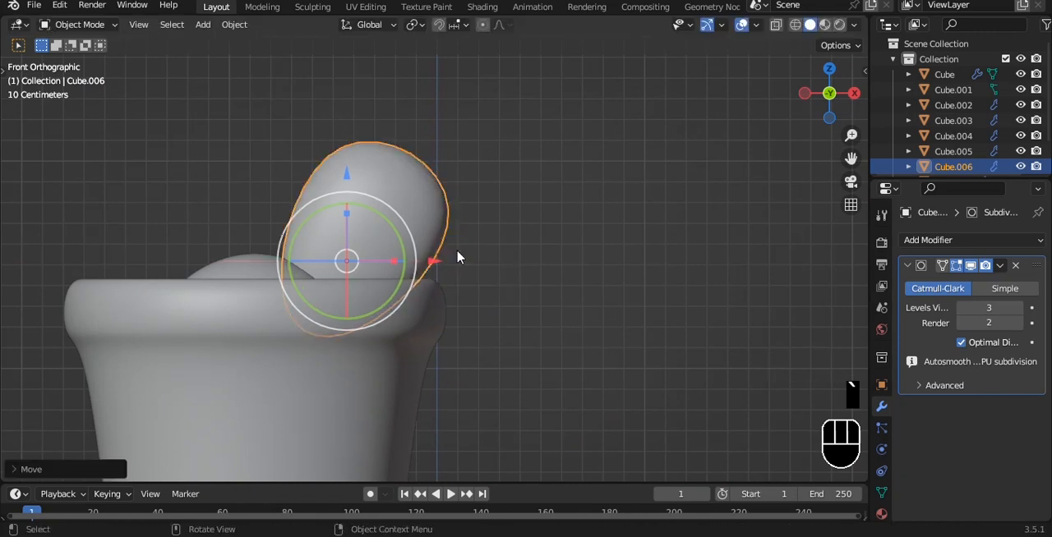
drag(347, 171, 347, 142)
Apply the pad's Subdivision modifier and give it a new level 3 Subdivision modifier.
alt+shift+drag(547, 200, 608, 195)
key(ctrl+a)
key(ctrl+3)
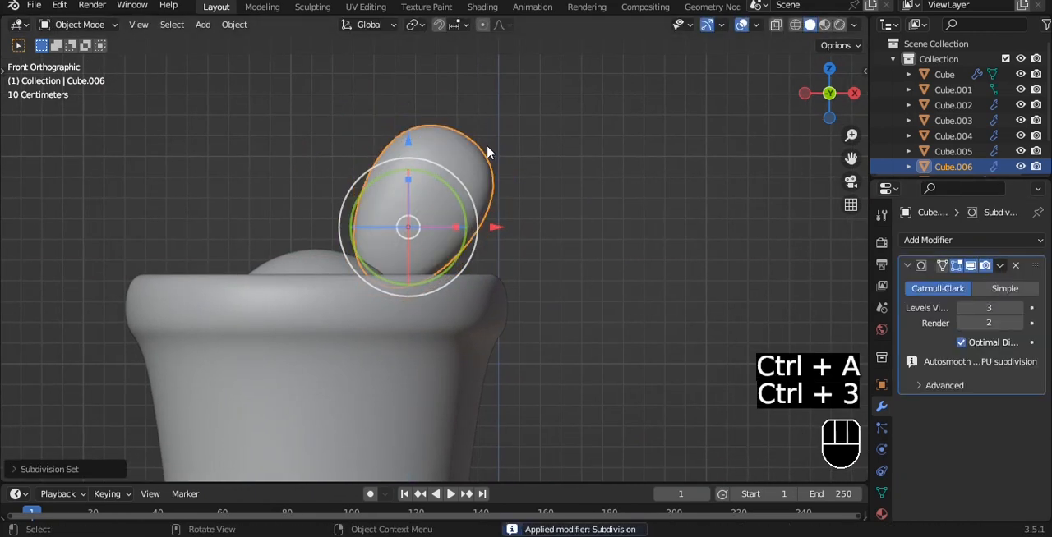
shift+middle_drag(497, 171, 533, 177)
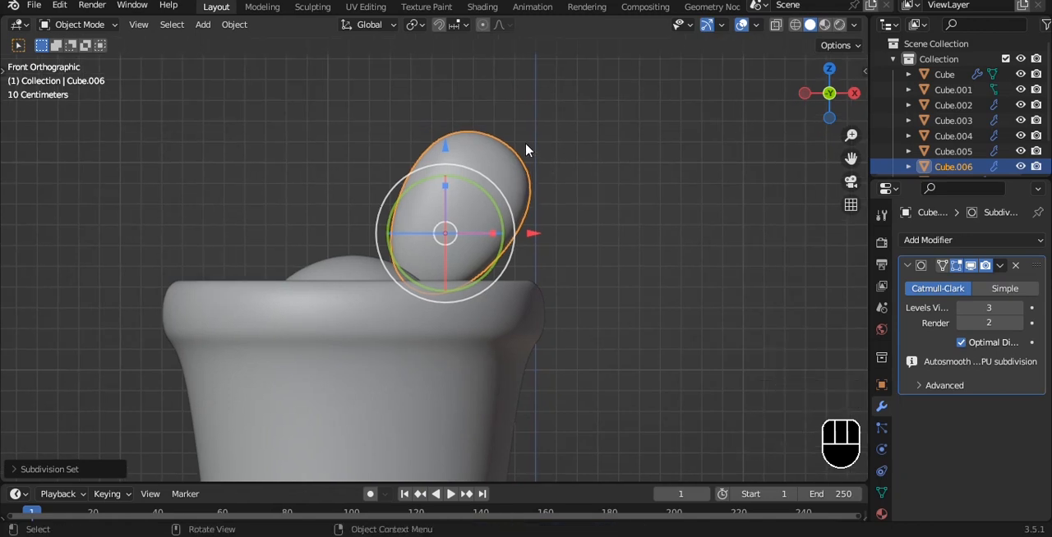
Duplicate the pad along X to the dome's left side and tilt the copy outward to the left.
key(shift+d)
key(x)
click(381, 158)
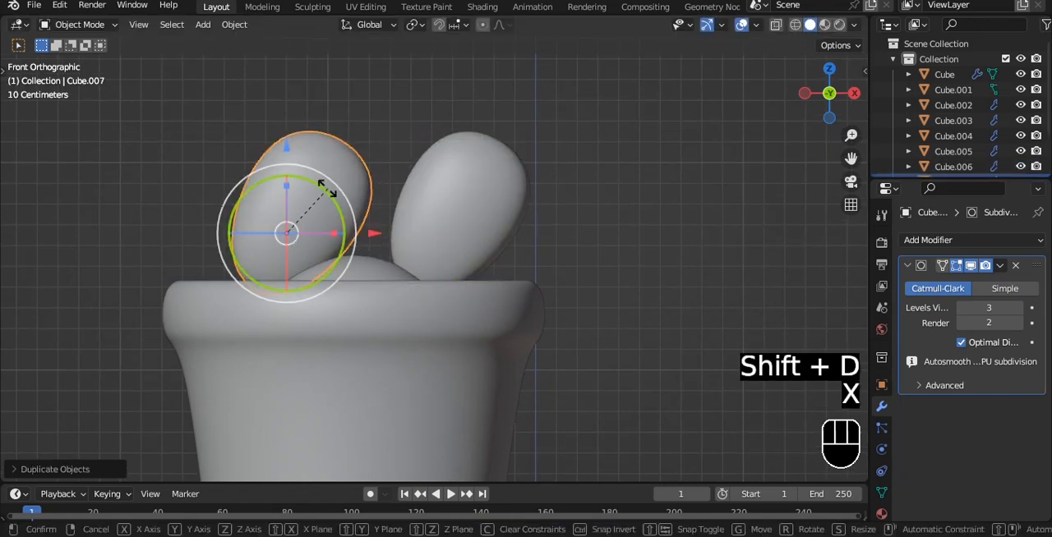
drag(327, 189, 249, 173)
alt+shift+drag(344, 180, 367, 193)
Shrink the left pad, seat it against the dome and save the file.
key(s)
click(457, 181)
key(g)
click(456, 194)
click(393, 168)
key(ctrl+s)
Duplicate the left pad to its outer edge, rotating and shrinking the copy into a side segment.
click(245, 228)
key(shift+d)
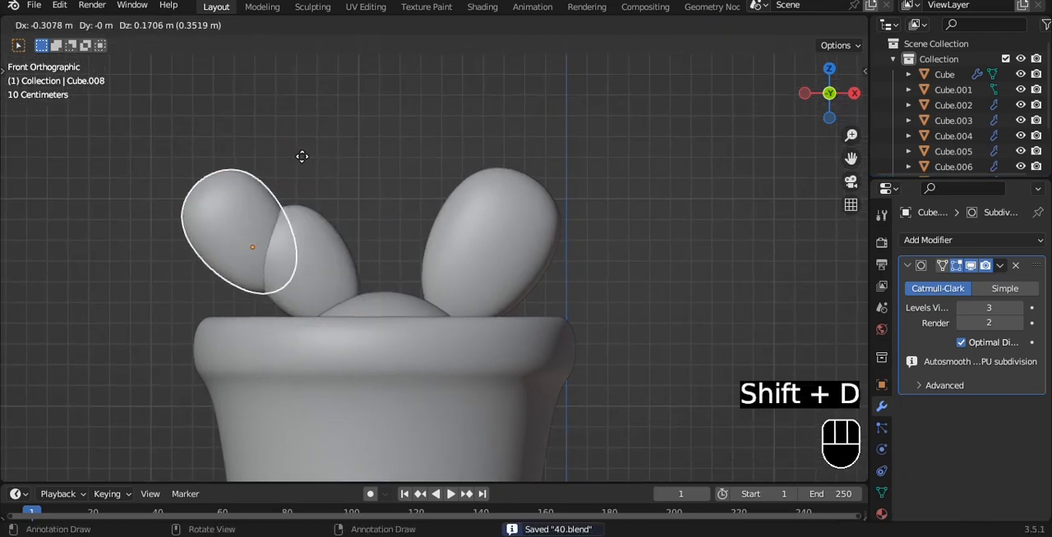
key(x)
click(277, 212)
drag(277, 236, 247, 207)
key(g)
key(s)
click(323, 217)
alt+shift+drag(380, 174, 448, 205)
Duplicate the side segment to its outer end, scale the copy down, squash it along Z, rotate it downward and save.
key(shift+d)
key(x)
click(464, 171)
key(s)
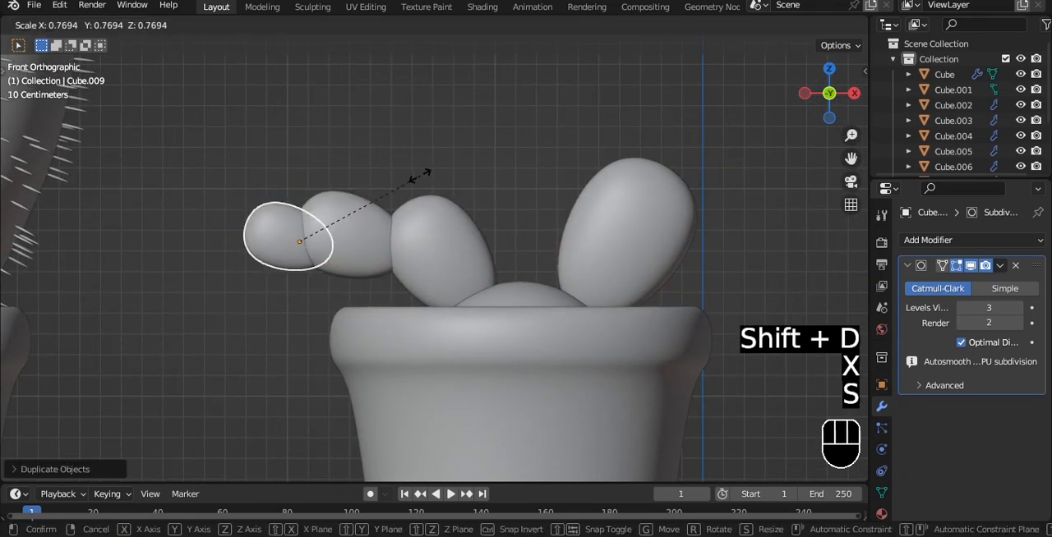
click(408, 184)
key(s)
key(z)
click(366, 192)
drag(331, 180, 299, 181)
click(447, 166)
key(ctrl+s)
Add a particle system of type Hair to the dome in the third pot.
alt+drag(446, 159, 456, 184)
key(grave)
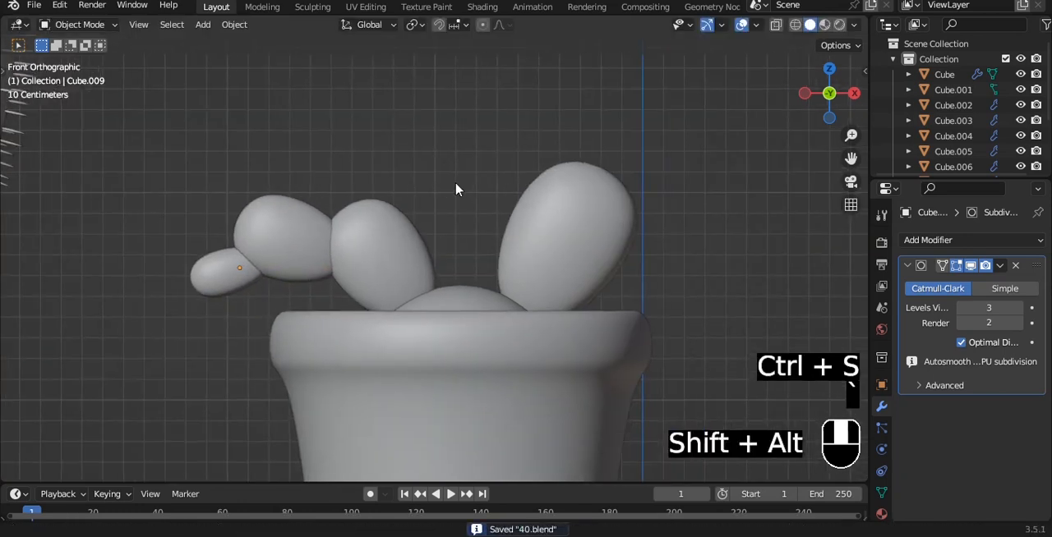
scroll(516, 146, down, 5)
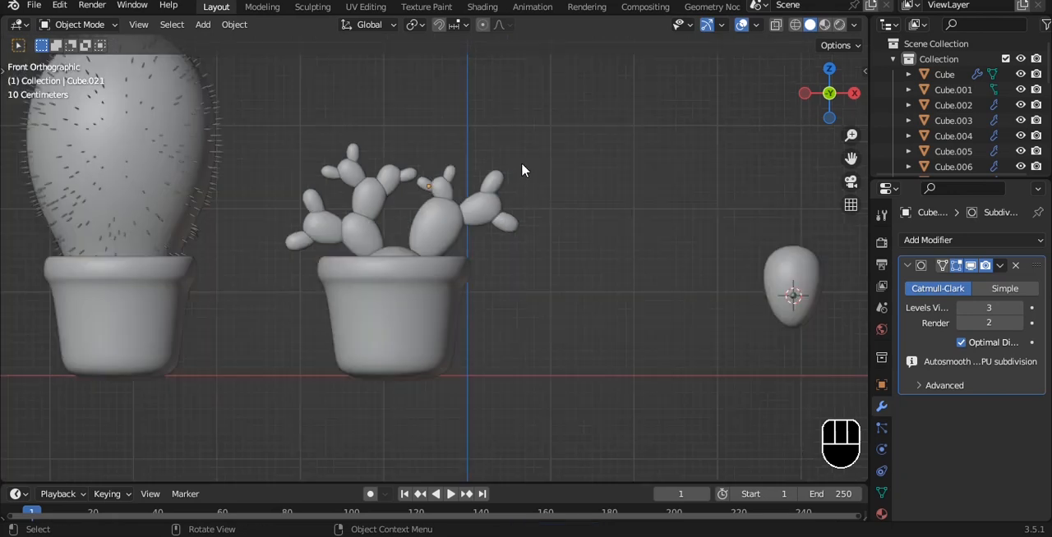
alt+middle_drag(521, 165, 491, 283)
click(449, 289)
scroll(570, 345, up, 4)
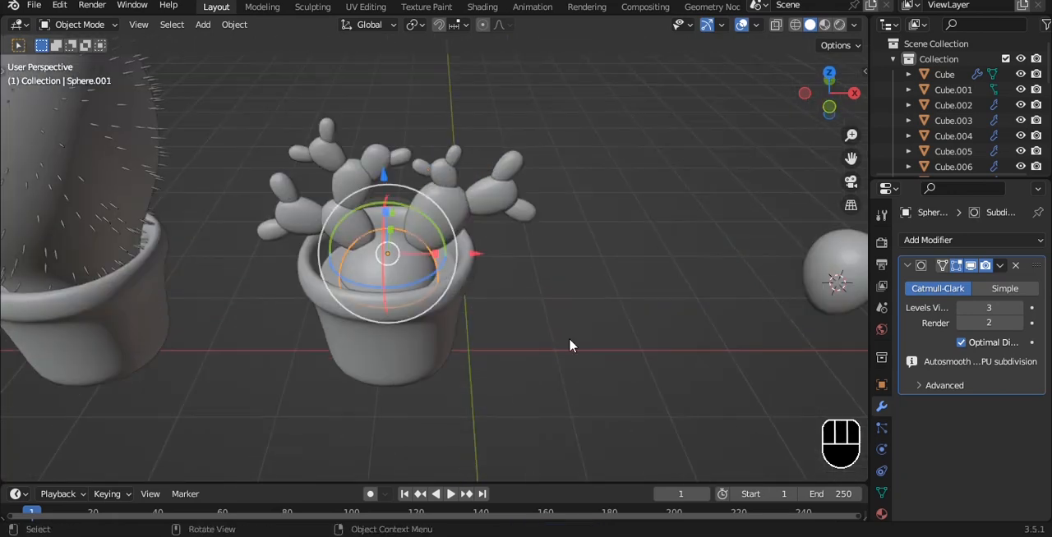
click(882, 428)
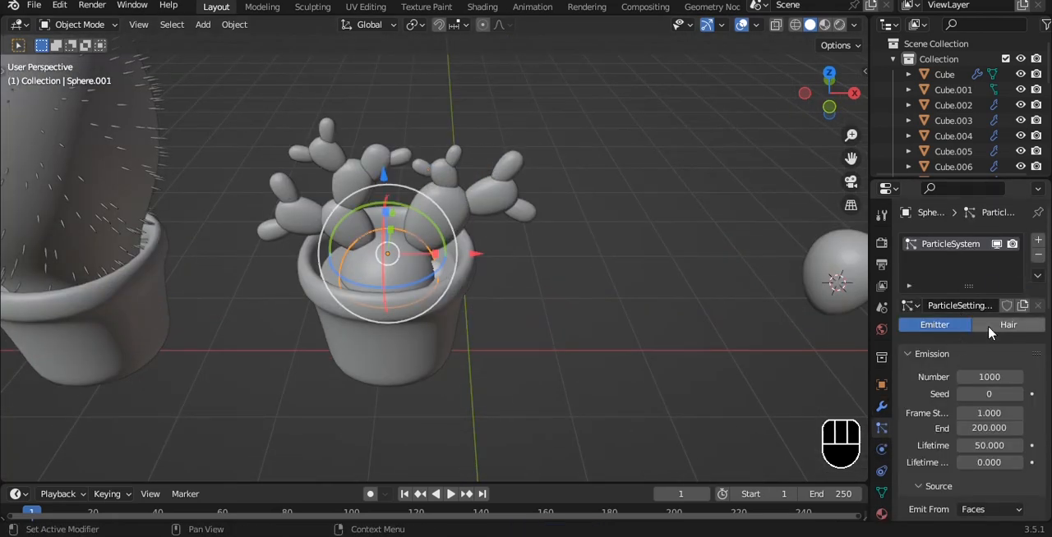
click(1003, 324)
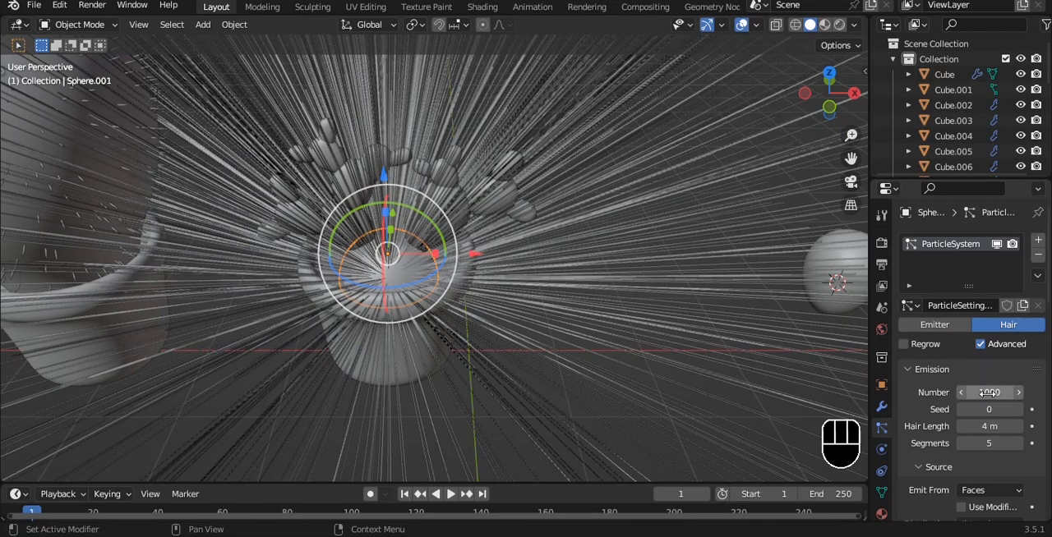
Render the dome's particles as Object, using the thin spine mesh as the instance object.
scroll(988, 393, down, 8)
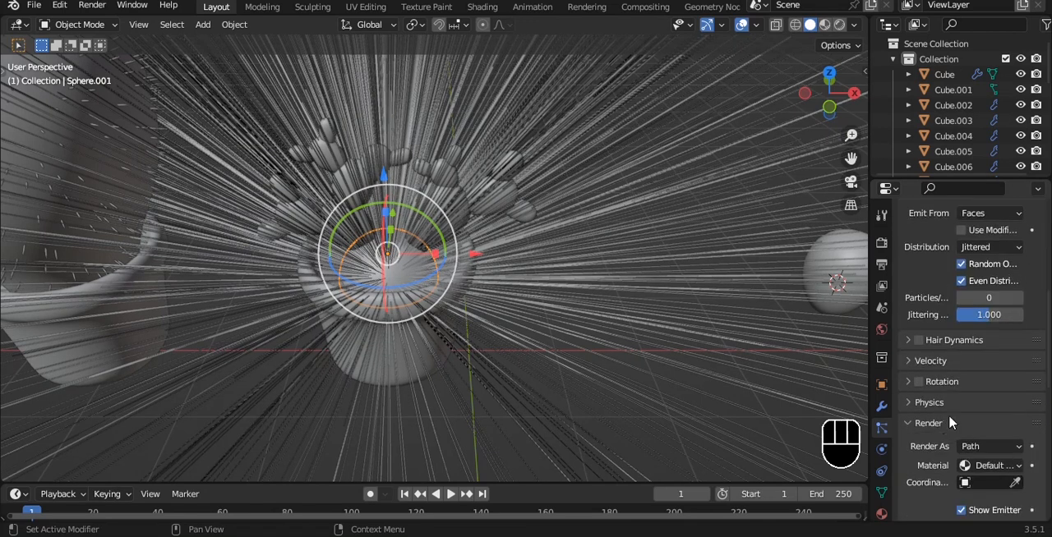
click(990, 446)
click(924, 393)
scroll(678, 334, down, 3)
scroll(1003, 443, down, 4)
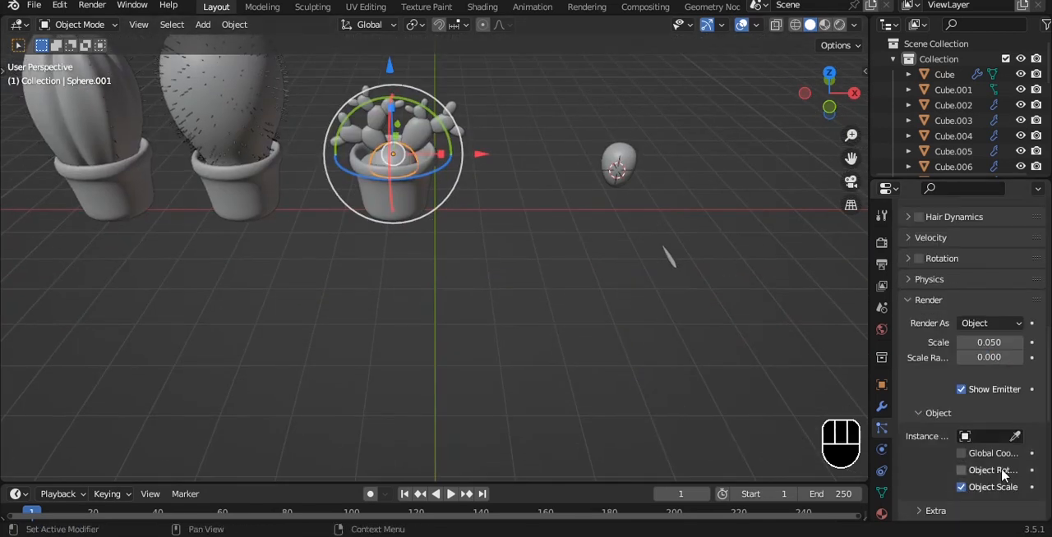
scroll(413, 167, up, 4)
alt+shift+middle_drag(442, 160, 554, 320)
scroll(554, 319, up, 6)
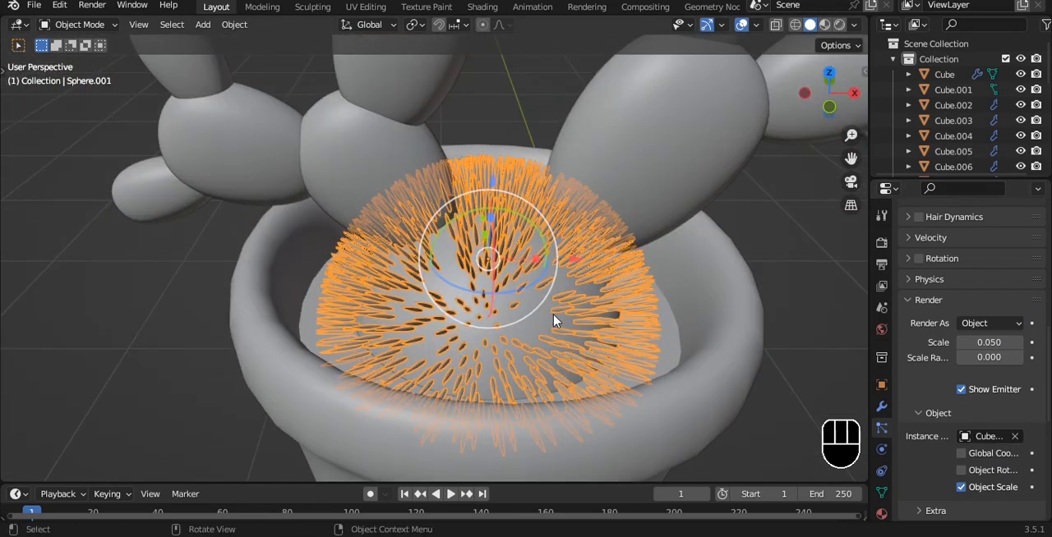
alt+middle_drag(723, 297, 690, 271)
scroll(994, 330, up, 10)
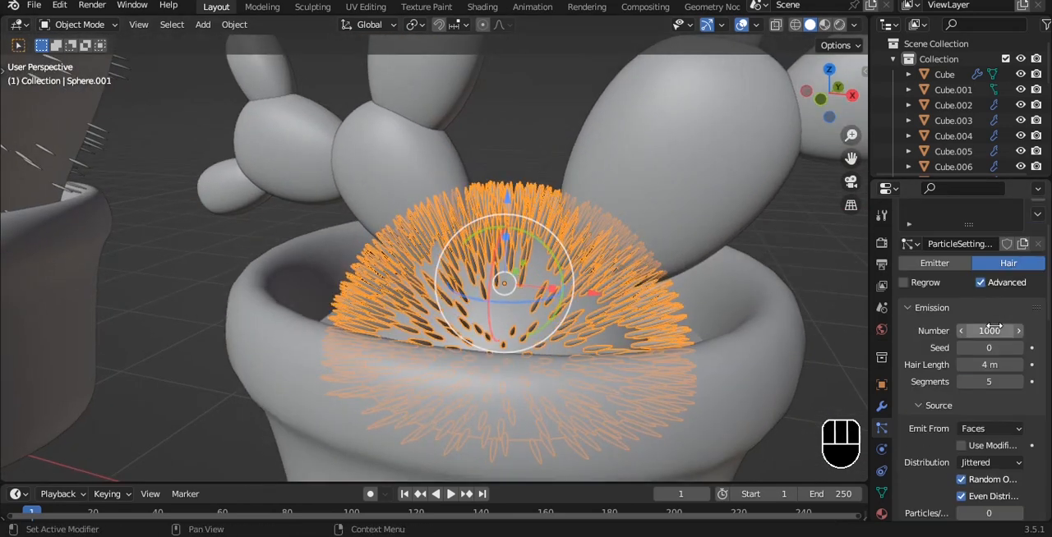
Set the dome's hair particle number to 700 and the seed to 5.
click(996, 327)
text(700)
key(Return)
alt+shift+middle_drag(603, 226, 563, 177)
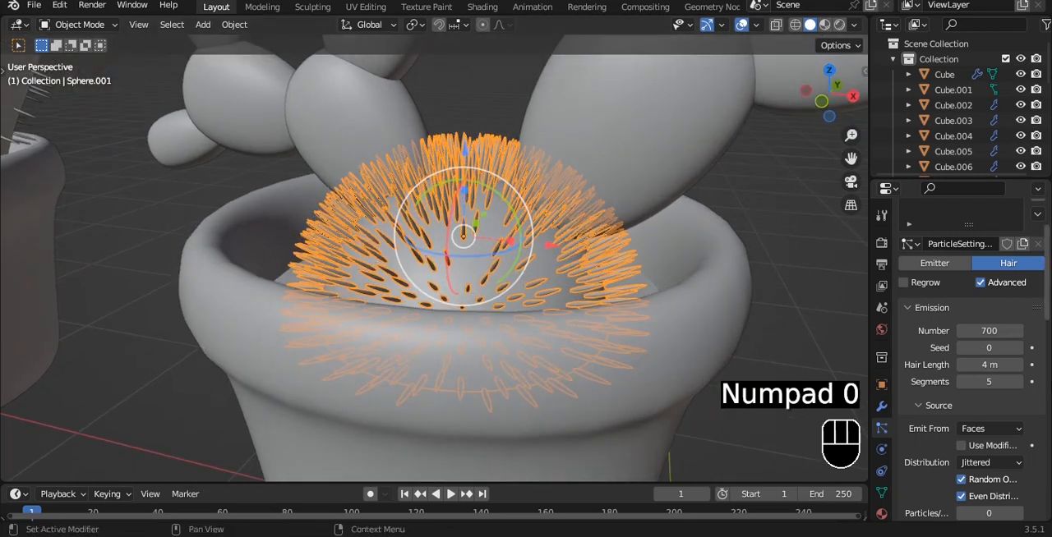
drag(986, 349, 1001, 349)
Set the render scale of the dome's spines to 0.010.
scroll(954, 450, down, 1)
scroll(944, 448, down, 6)
click(930, 400)
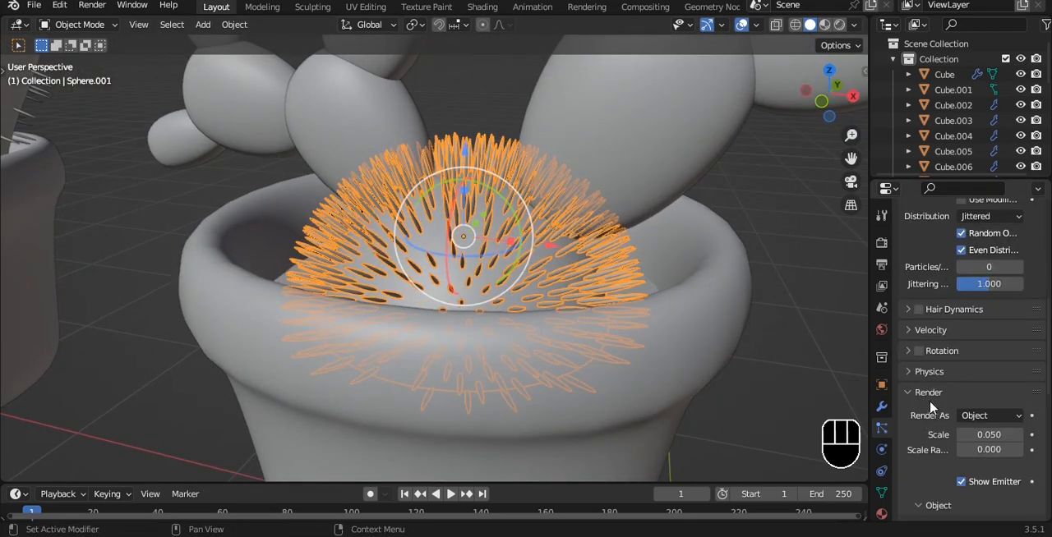
mouse_move(994, 433)
mouse_down()
mouse_move(1018, 433)
mouse_move(973, 433)
mouse_up()
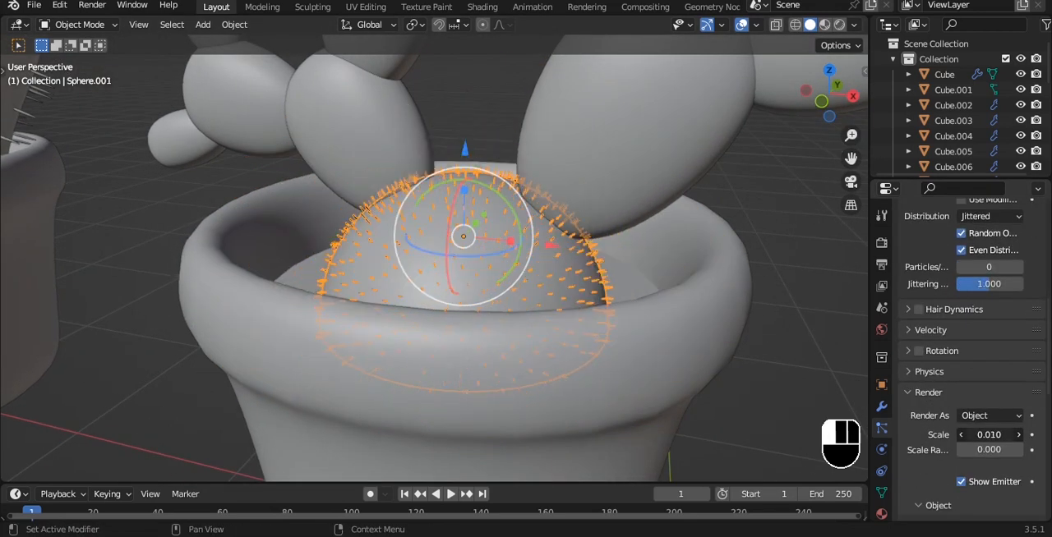
Enable particle rotation with Randomize 0.315, Phase -0.180 and Randomize Phase 0.315.
click(929, 351)
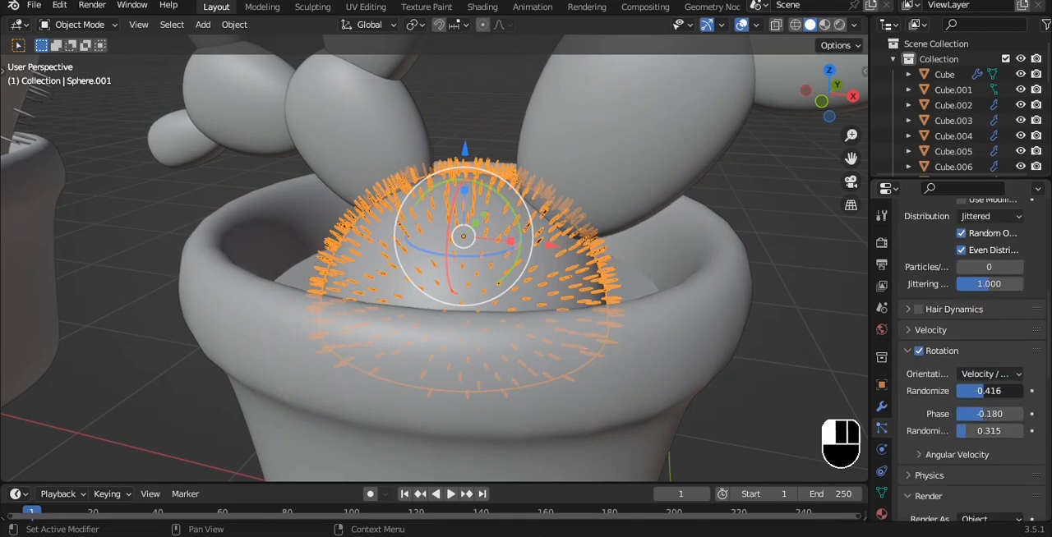
scroll(976, 396, down, 4)
click(943, 353)
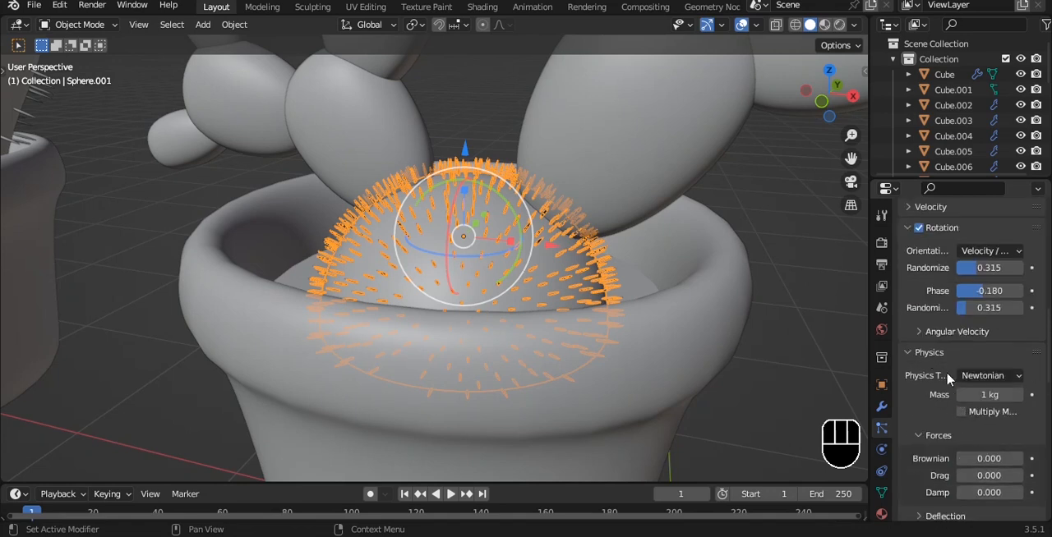
click(929, 352)
Refine the spines to scale 0.020, scale randomness 0.742, phase -0.652 and phase randomness 1.303, and save the file.
scroll(953, 429, down, 4)
mouse_move(992, 292)
mouse_down()
mouse_move(1036, 292)
mouse_move(977, 292)
mouse_move(995, 293)
mouse_up()
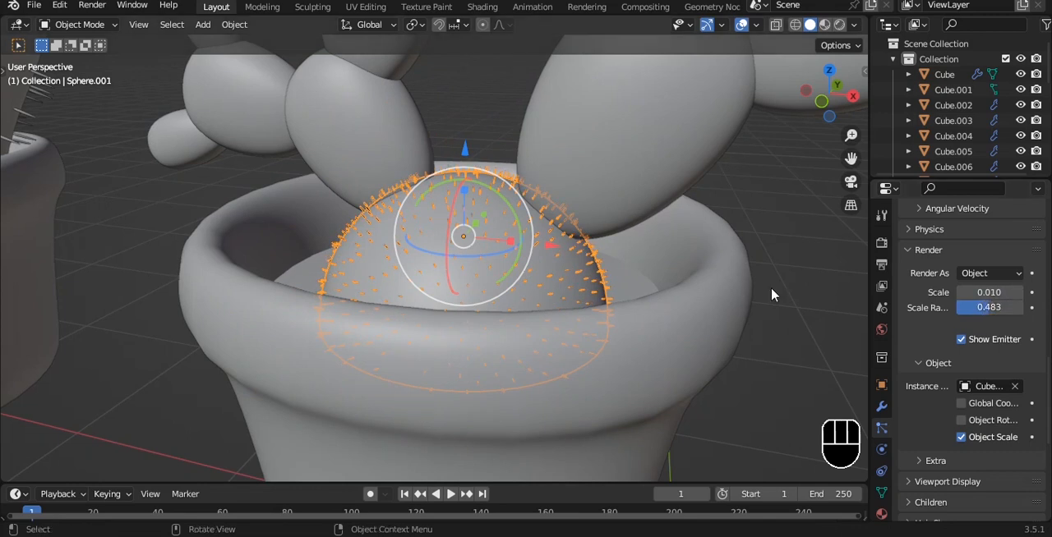
scroll(707, 261, up, 5)
scroll(977, 312, up, 7)
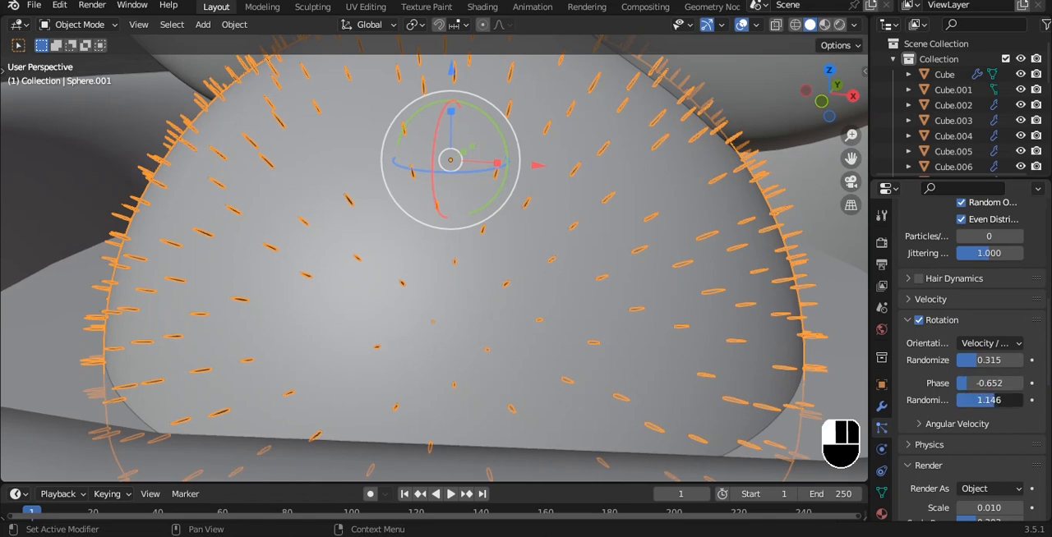
key(ctrl+s)
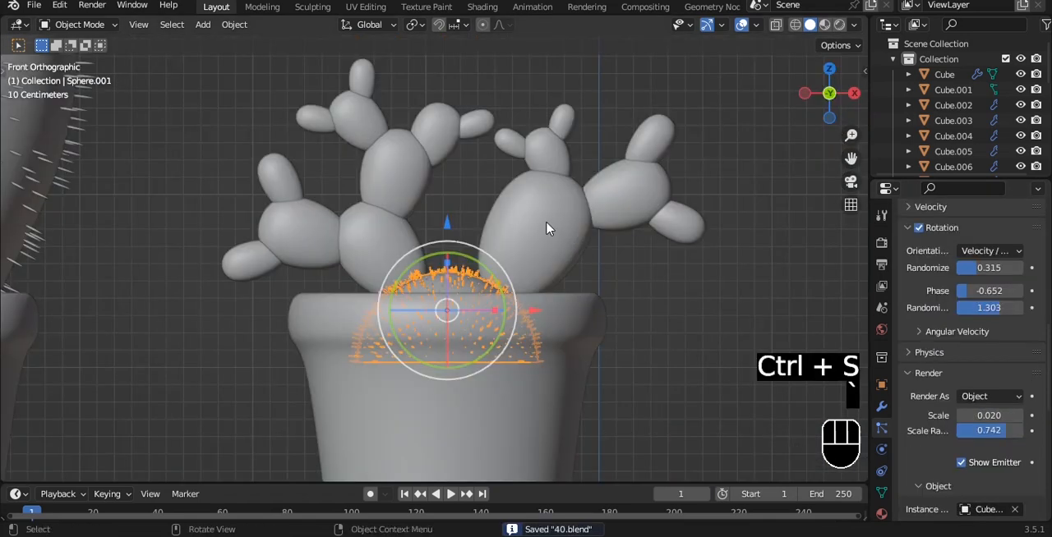
Select all cactus pads with the dome as the active object and transfer its spine particle system to them through Link/Transfer Data.
click(613, 210)
shift+drag(216, 70, 446, 235)
shift+click(457, 291)
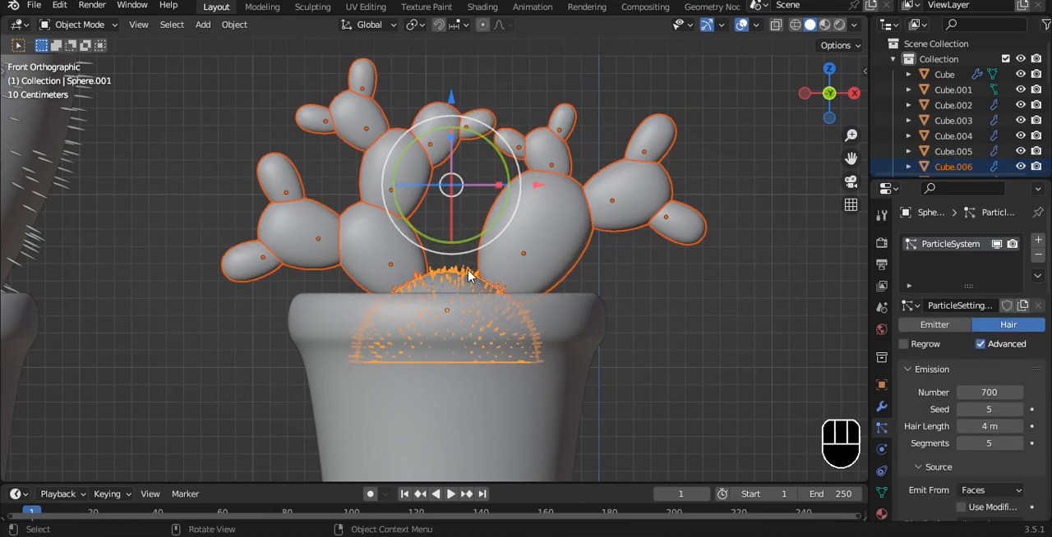
key(ctrl+l)
click(407, 404)
click(646, 197)
middle_drag(646, 198, 599, 244)
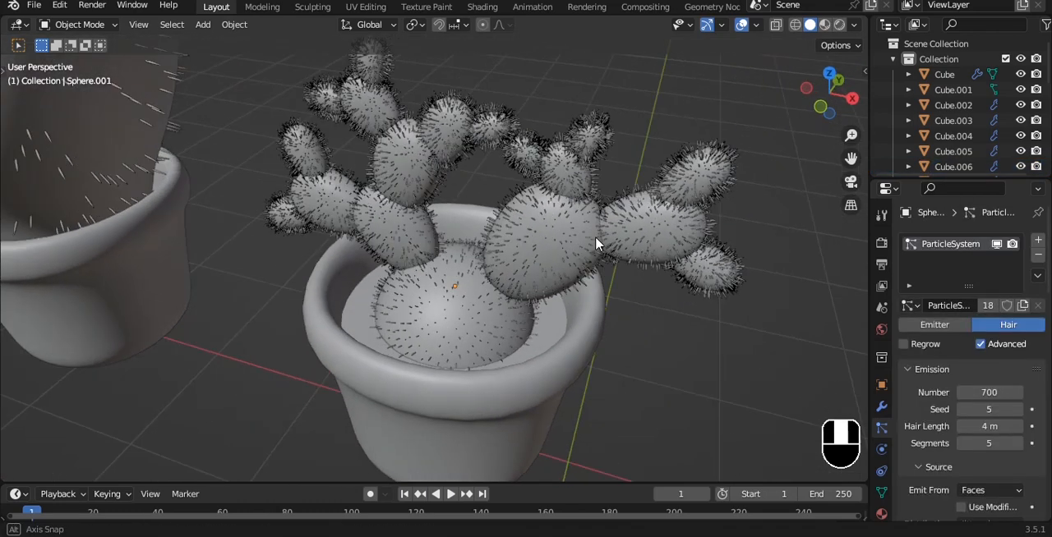
Examine the spines on the pad cactus up close and save the file.
scroll(594, 197, up, 5)
shift+middle_drag(591, 164, 509, 296)
middle_drag(509, 295, 477, 247)
scroll(477, 247, down, 5)
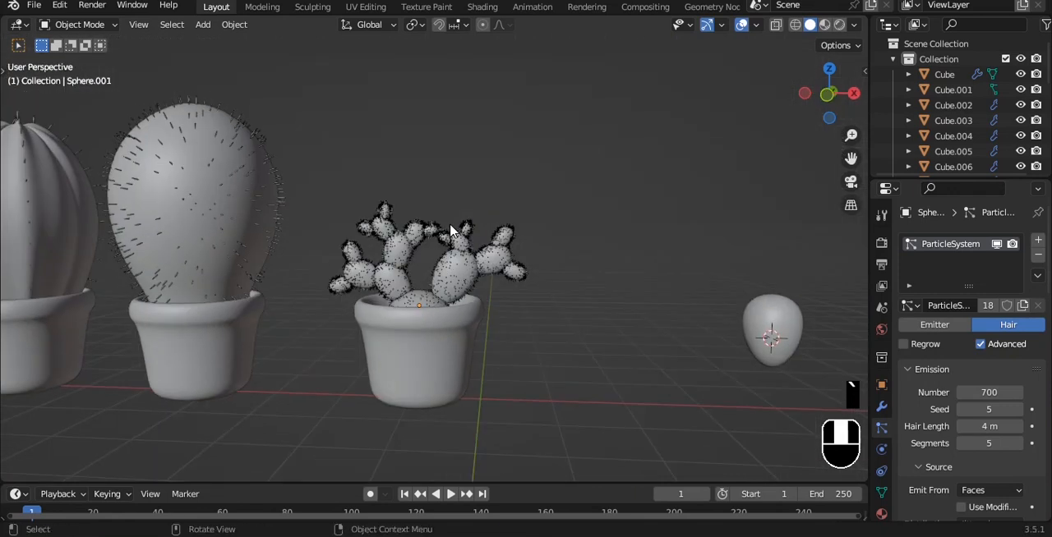
scroll(476, 244, up, 3)
key(ctrl+s)
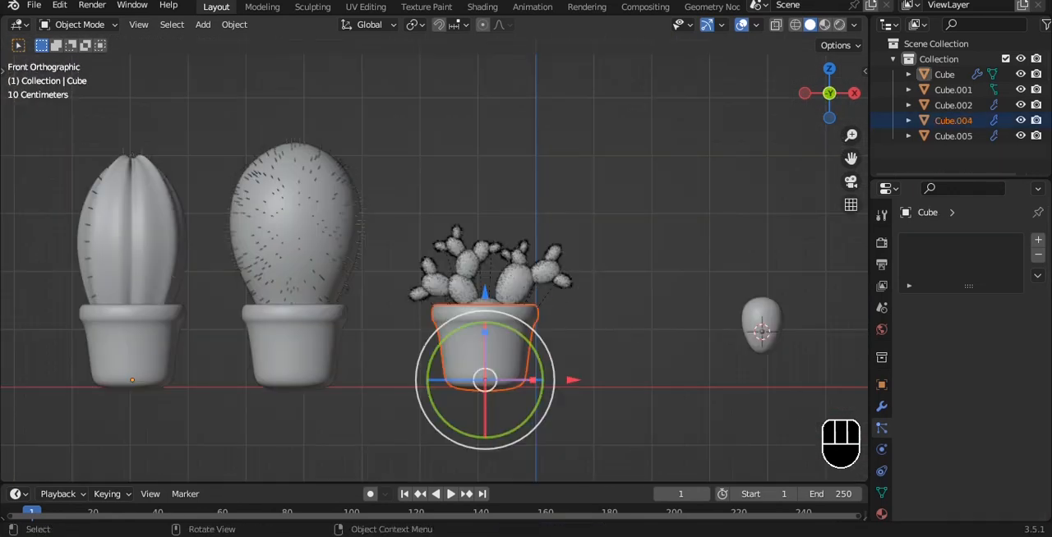
Try scaling the pad cactus's pot to test how its cactus follows, and save the file.
key(s)
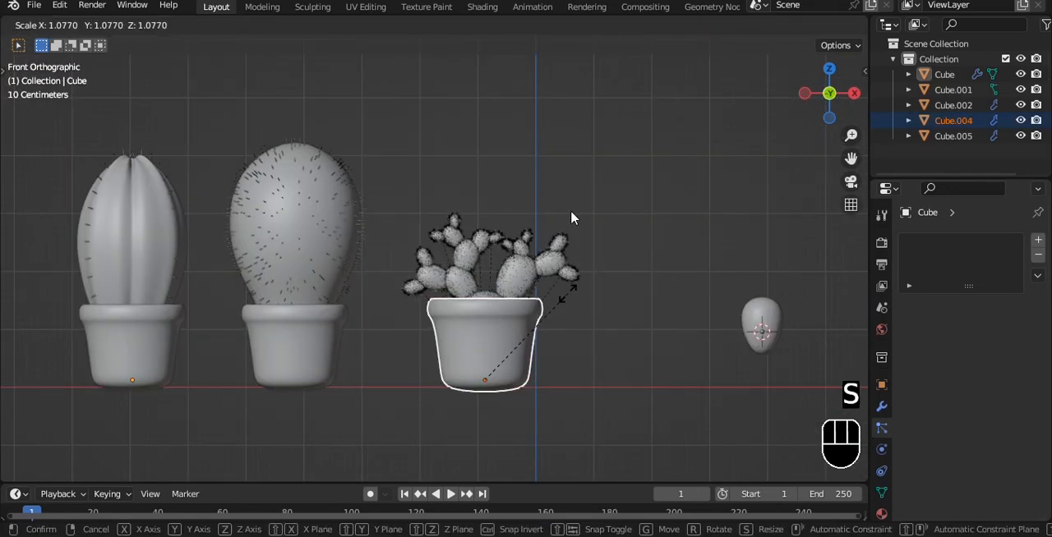
right_click(570, 211)
click(575, 213)
alt+shift+drag(589, 221, 551, 206)
key(ctrl+s)
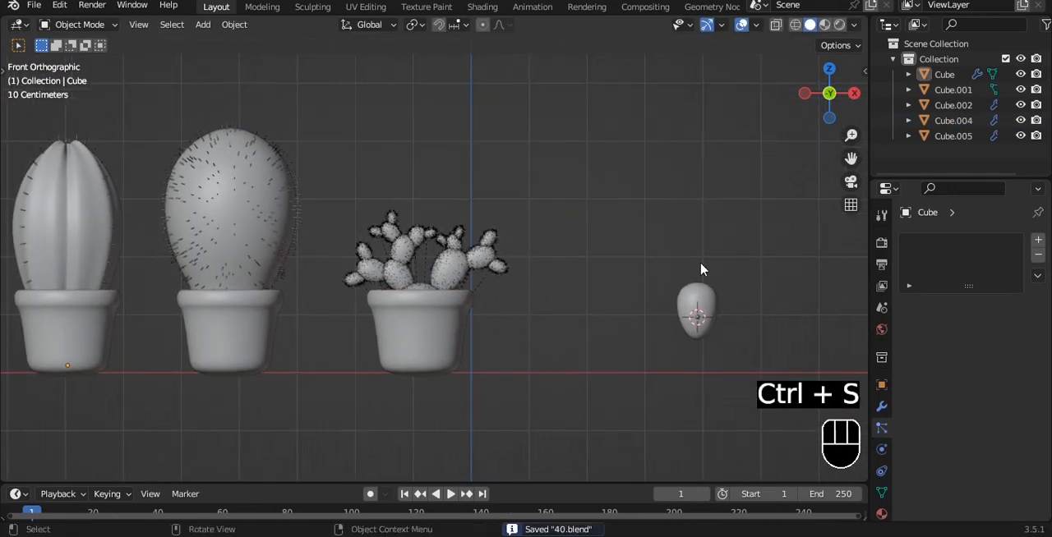
Duplicate the pad cactus's pot and place the copy along the X axis, between the pad cactus and the spare pad.
alt+drag(701, 269, 656, 288)
key(grave)
click(631, 244)
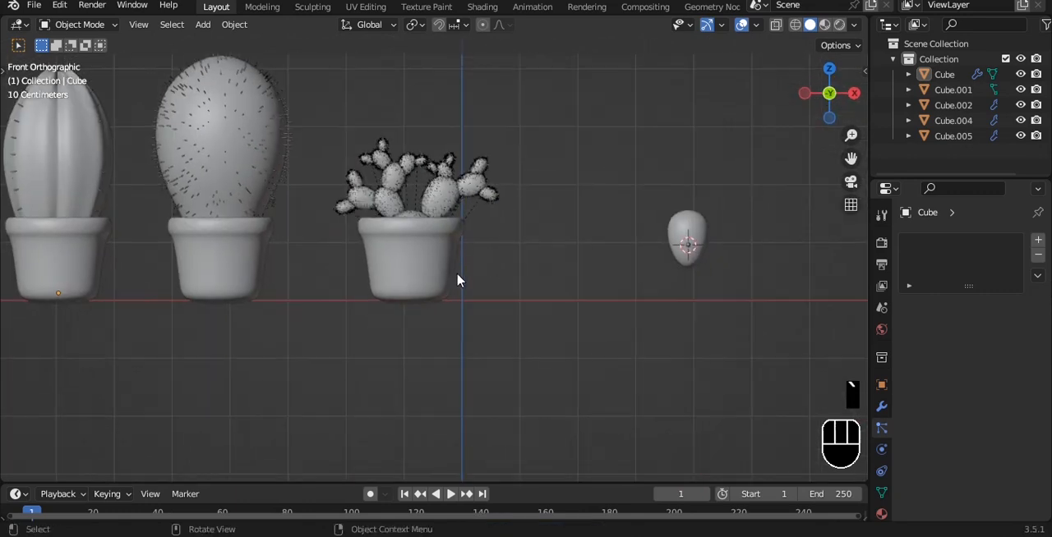
click(440, 263)
key(shift+d)
key(x)
click(629, 241)
scroll(629, 242, down, 5)
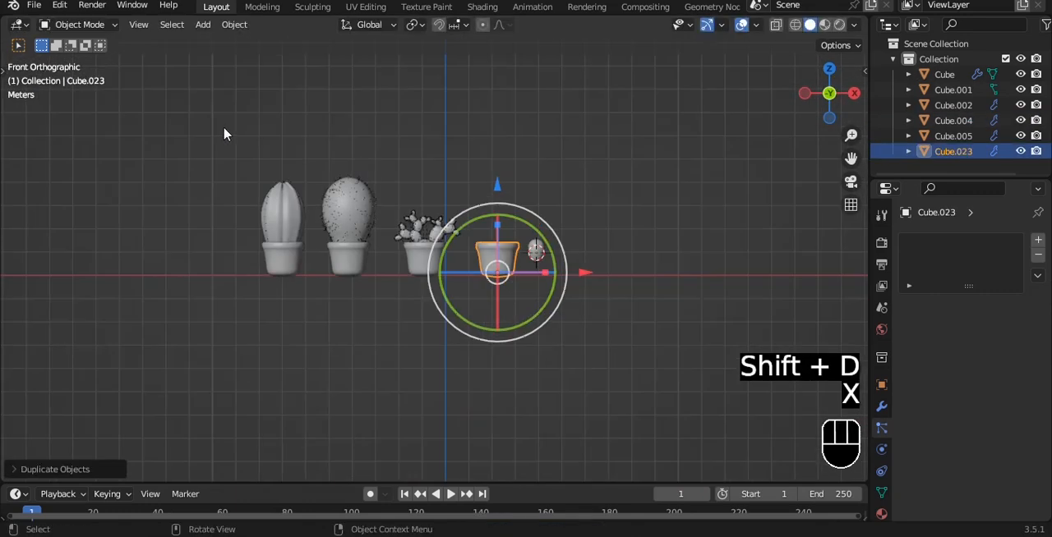
drag(225, 131, 472, 315)
drag(274, 136, 474, 364)
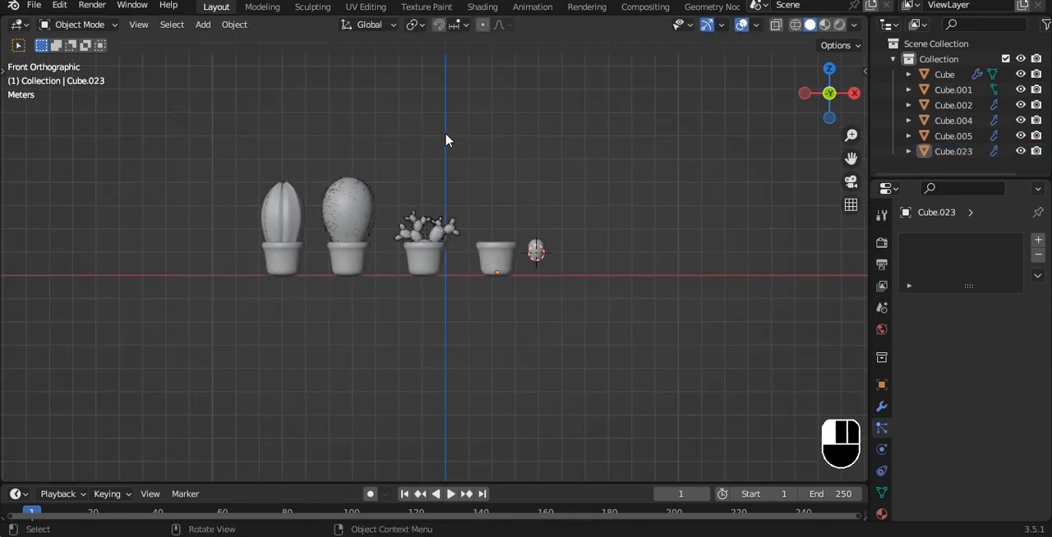
click(279, 209)
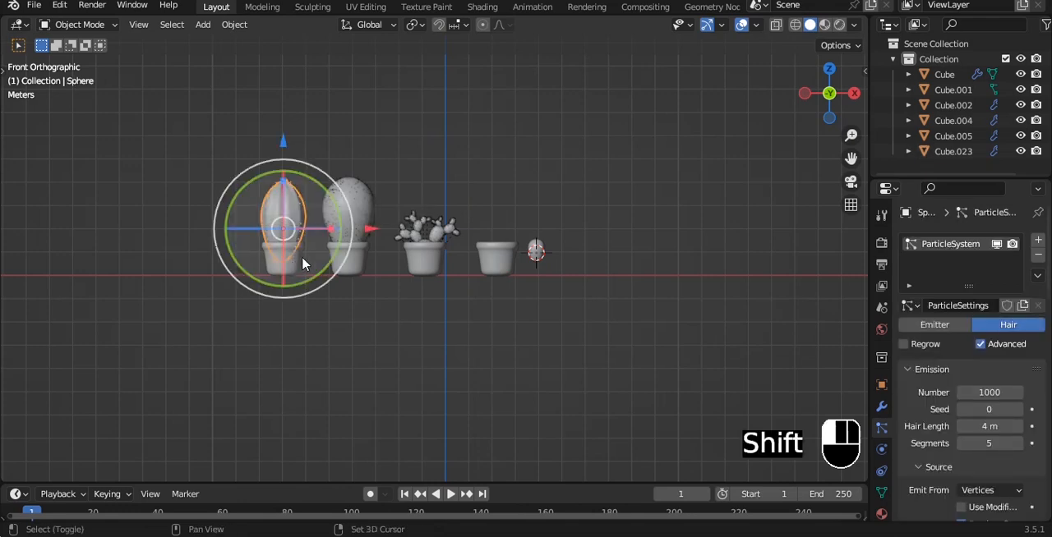
shift+click(300, 264)
shift+click(344, 220)
shift+click(350, 258)
shift+drag(397, 191, 482, 332)
key(a)
Move the three planted pots together along the X axis, farther from the empty pot, and save the file.
shift+click(297, 264)
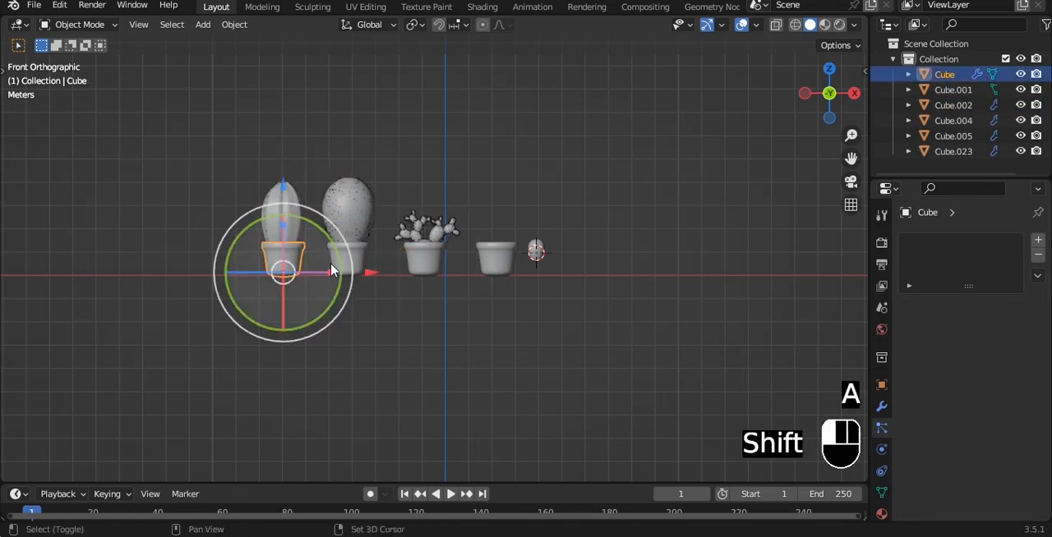
shift+click(337, 264)
shift+click(425, 263)
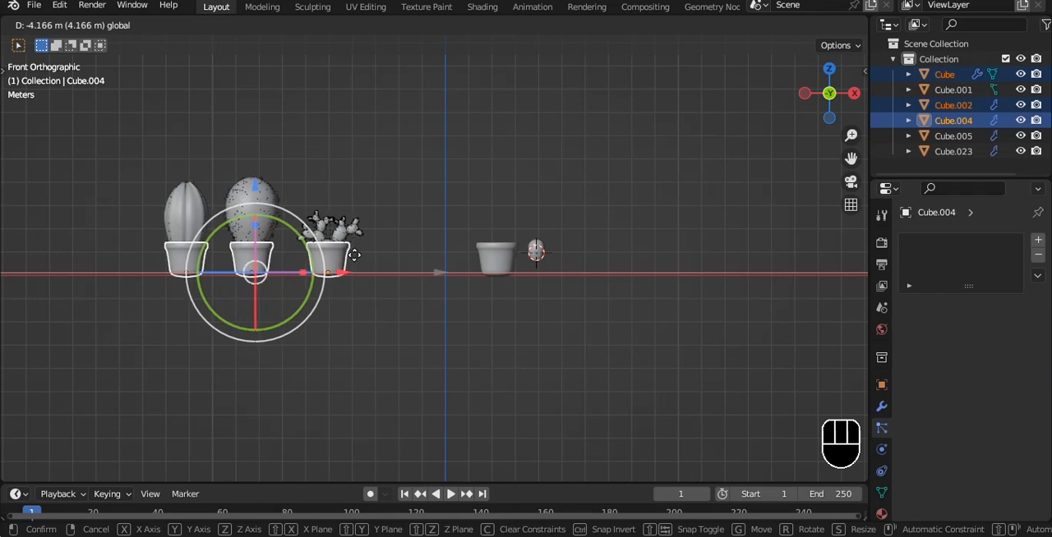
click(424, 252)
scroll(502, 204, up, 5)
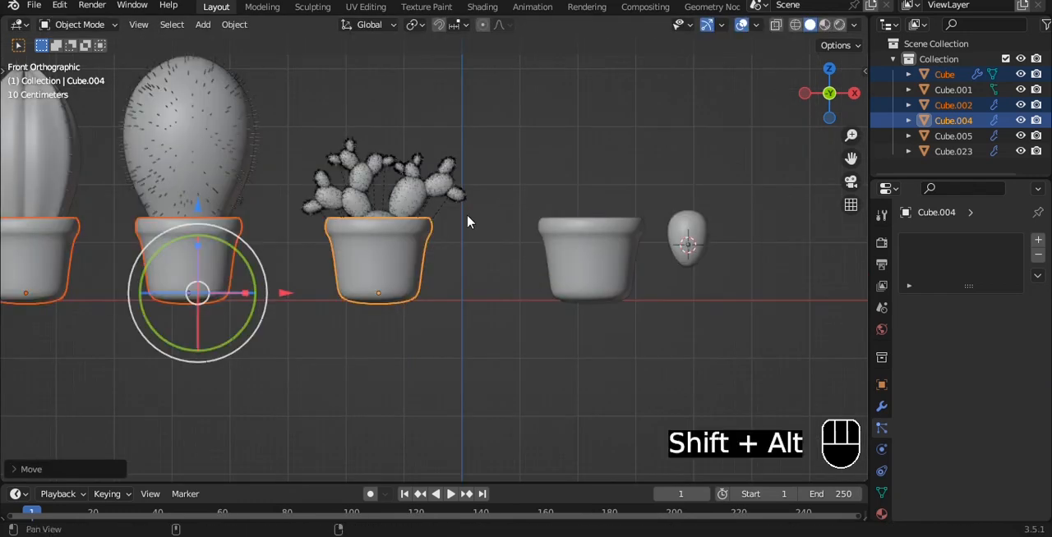
alt+shift+drag(468, 222, 341, 238)
key(ctrl+s)
Clear the parent relationship of the empty duplicated pot and save the file.
click(479, 250)
alt+shift+drag(524, 180, 498, 174)
key(alt+p)
click(473, 205)
key(ctrl+s)
Duplicate the spare egg-shaped pad in front view and place the copy in the opening of the empty pot.
key(grave)
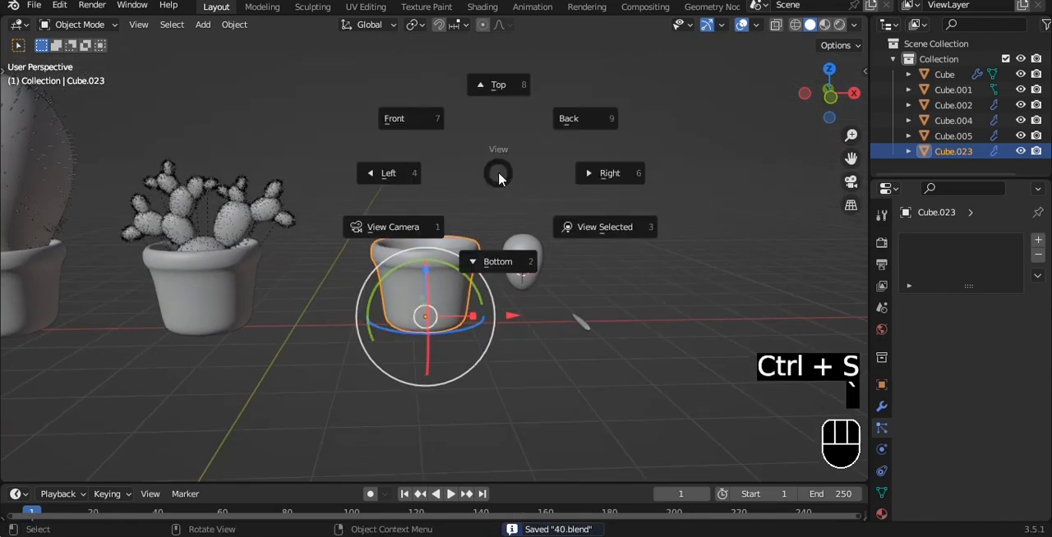
click(472, 141)
alt+shift+drag(472, 141, 465, 142)
scroll(485, 198, down, 3)
click(491, 237)
scroll(492, 238, up, 3)
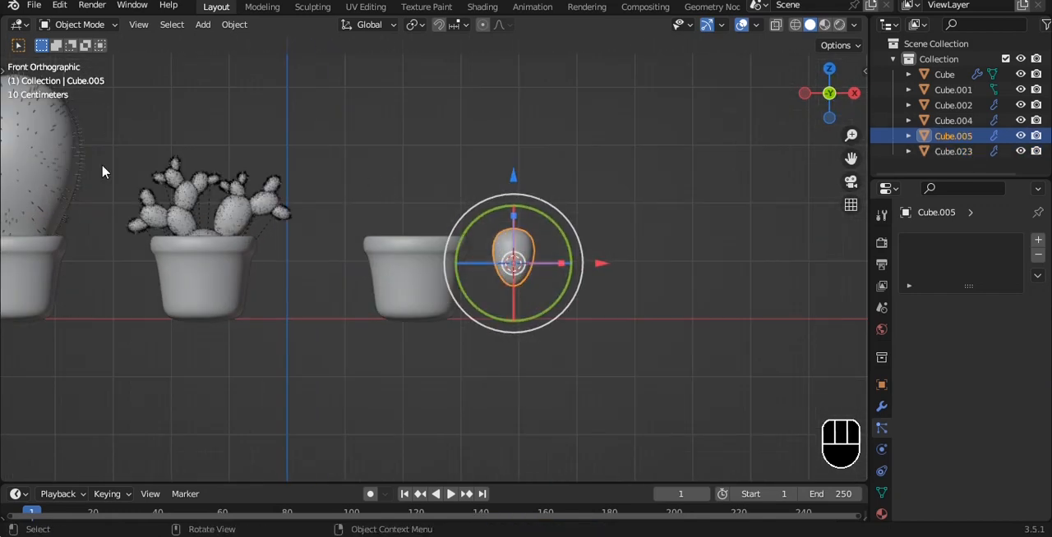
scroll(102, 165, down, 1)
click(107, 165)
click(504, 261)
scroll(505, 261, up, 3)
key(shift+d)
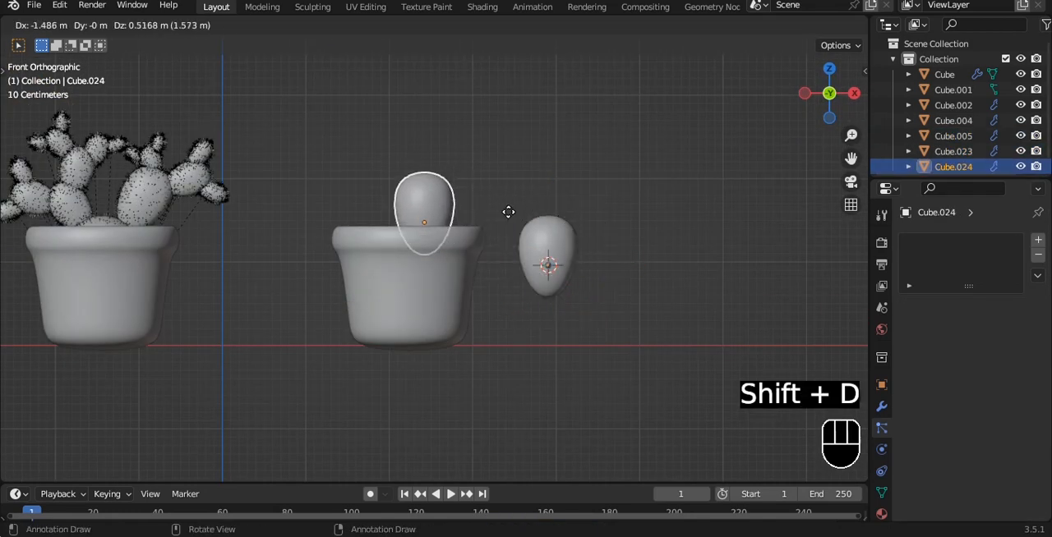
click(490, 210)
Raise and enlarge the top face of the potted pad, and slightly widen its bottom face.
key(Tab)
alt+shift+drag(422, 109, 408, 215)
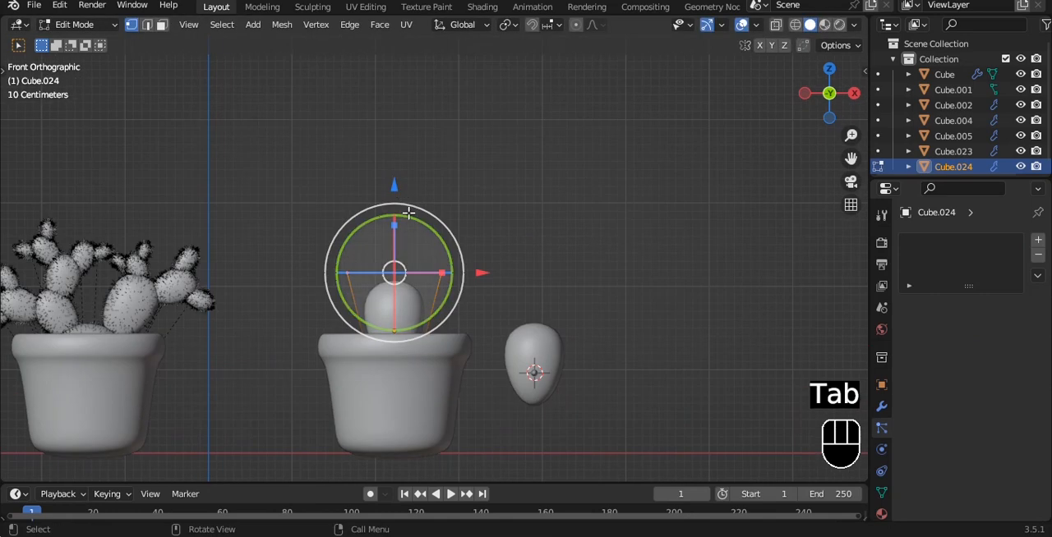
drag(396, 182, 402, 90)
key(s)
click(472, 168)
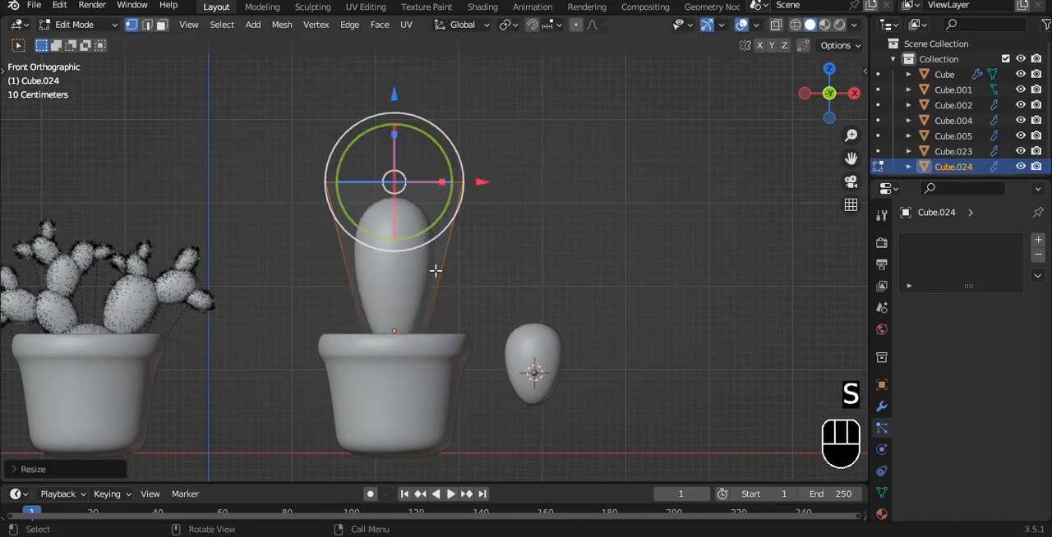
key(alt+z)
drag(343, 352, 451, 390)
key(alt+z)
key(s)
click(554, 297)
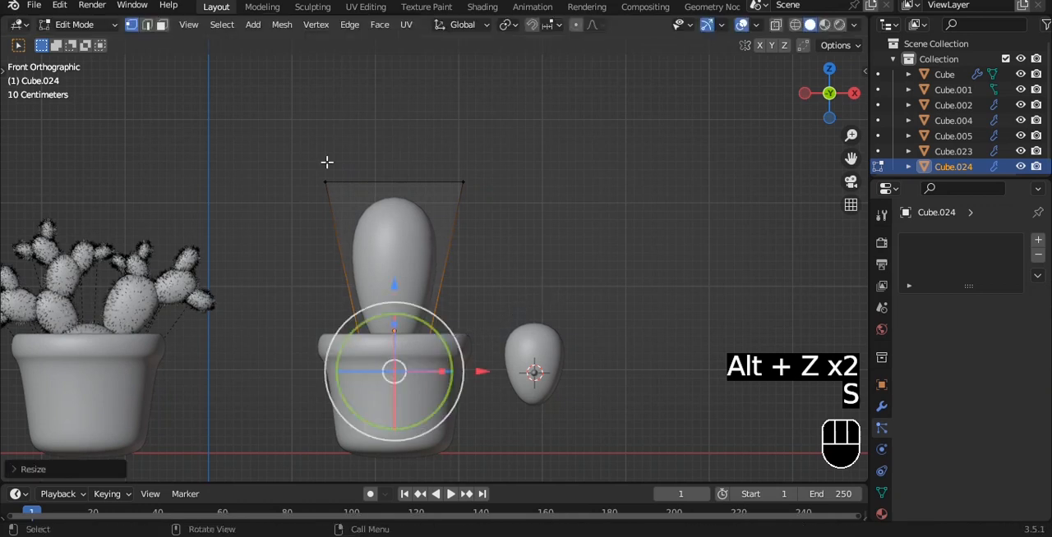
Extrude the stem's top face upward and scale the new top outward.
key(alt+z)
drag(326, 161, 493, 220)
alt+shift+drag(500, 266, 492, 332)
key(e)
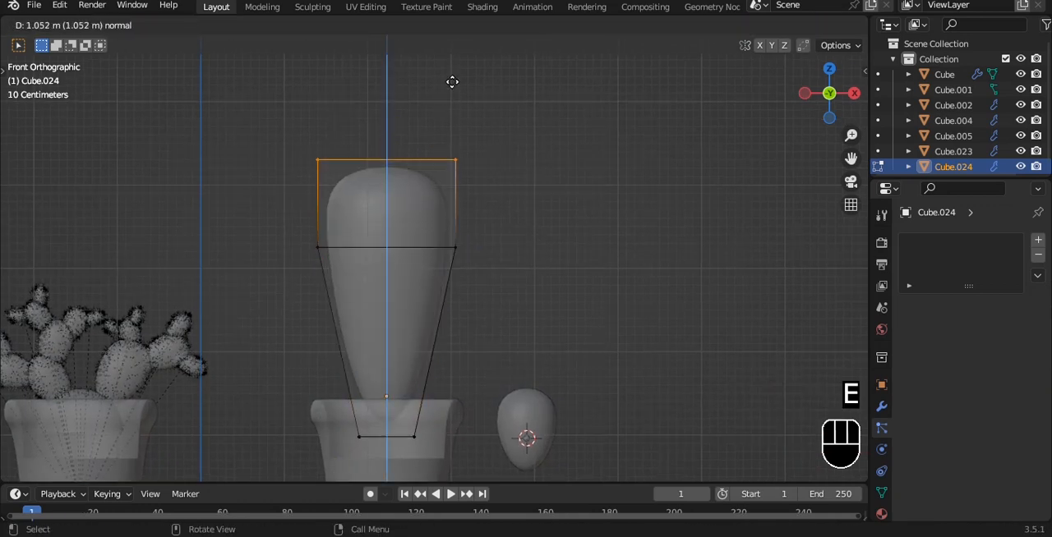
click(460, 115)
key(s)
click(475, 97)
Widen the stem's middle edge loop, lower it slightly, and return to Object Mode.
drag(293, 222, 514, 281)
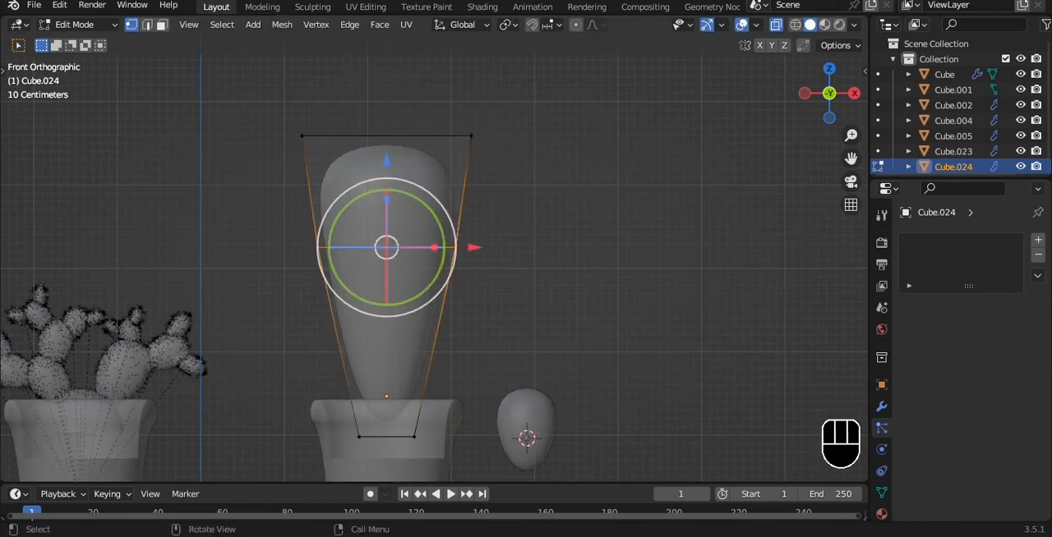
key(s)
click(594, 247)
drag(382, 177, 383, 207)
key(s)
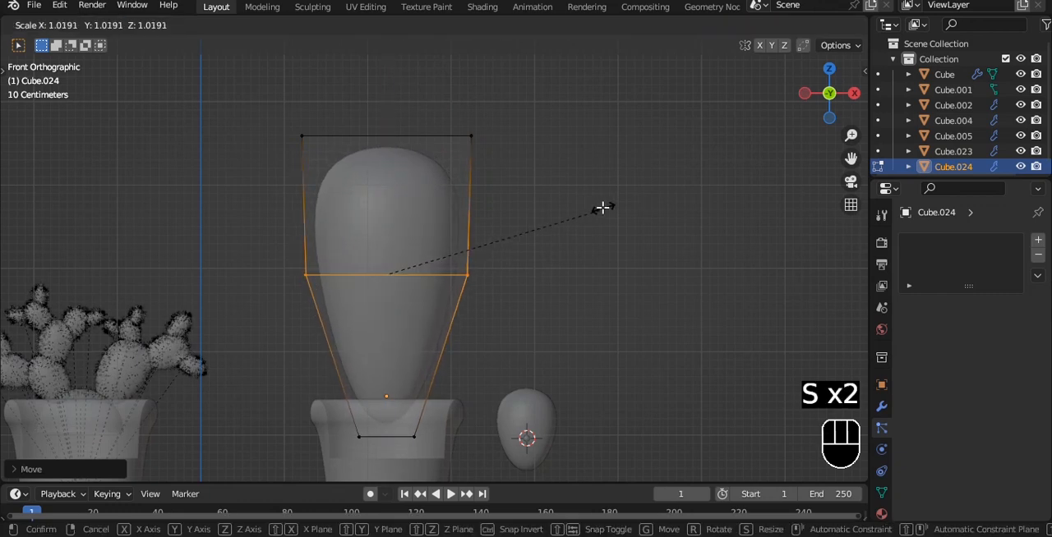
click(603, 208)
key(Tab)
key(alt+z)
scroll(530, 231, down, 1)
scroll(482, 295, up, 1)
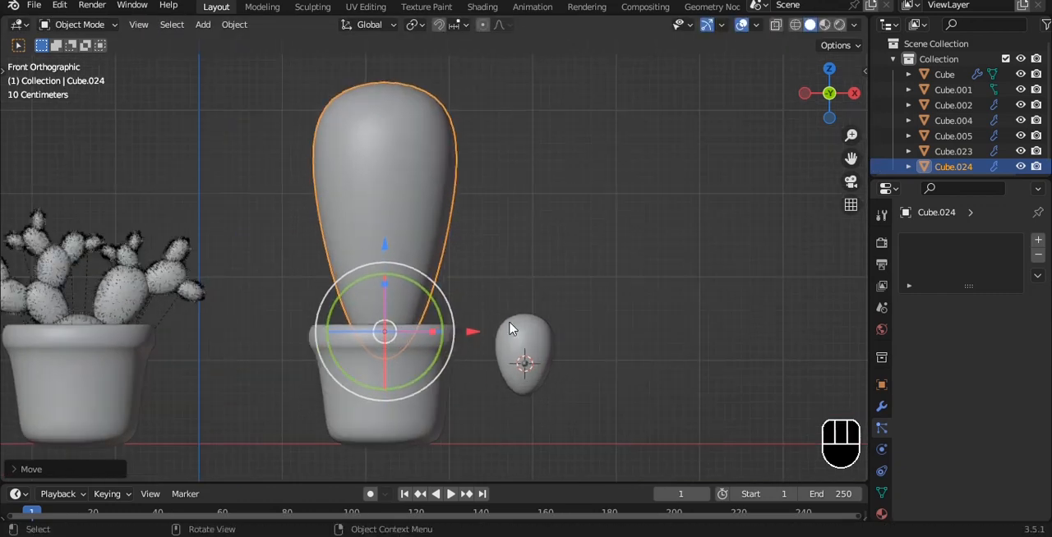
Duplicate the spare pad along the X axis and raise the copy beside the stem, just above the pot rim.
click(530, 361)
key(shift+d)
key(x)
click(500, 230)
drag(427, 266, 422, 217)
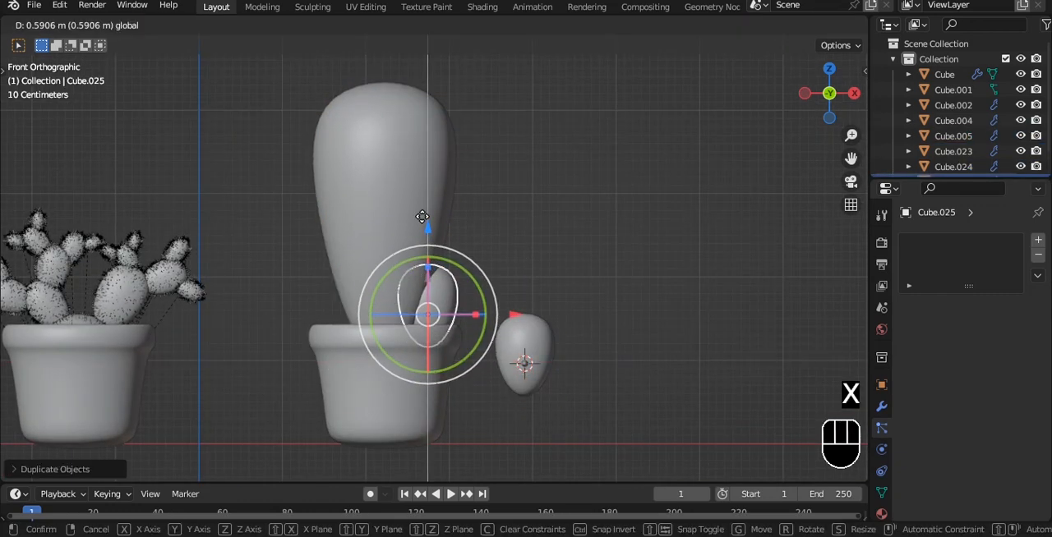
Scale down the tall stem and reposition it slightly inside the pot.
middle_drag(426, 223, 460, 312)
scroll(460, 308, up, 2)
click(437, 255)
key(s)
click(463, 334)
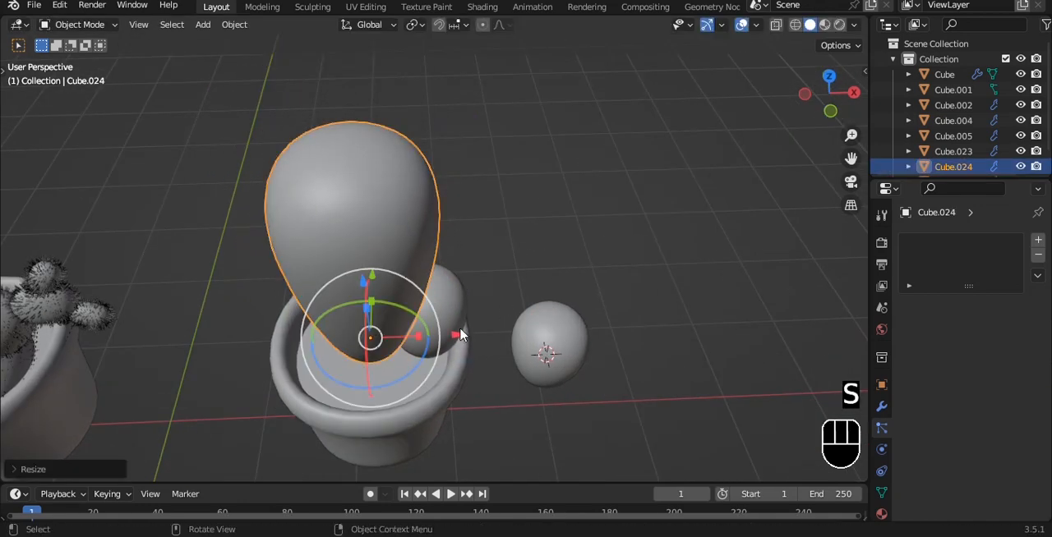
key(g)
click(427, 312)
Tilt the small side pad outward, scale it down and move it lower against the pot rim.
key(KP_1)
click(423, 307)
key(r)
click(594, 345)
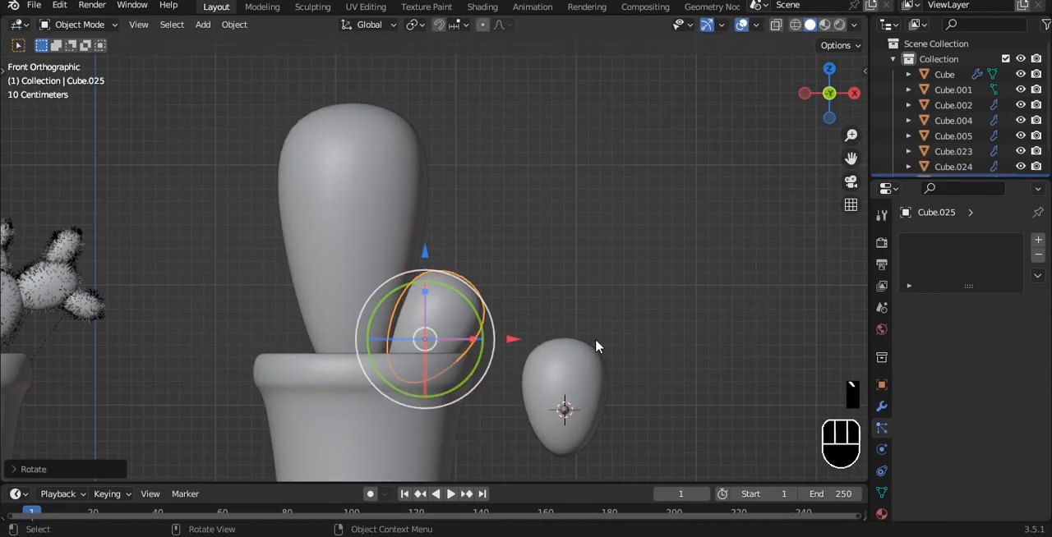
key(s)
click(549, 362)
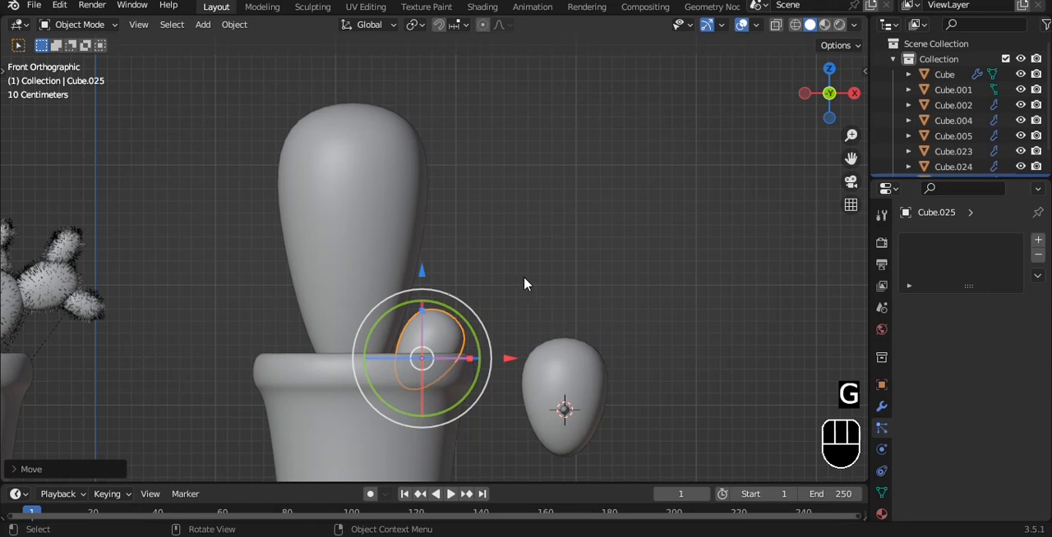
drag(502, 356, 498, 356)
middle_drag(514, 296, 463, 333)
Duplicate the small side pad to the opposite side of the stem and rotate it to lean outward.
key(a)
click(457, 330)
key(grave)
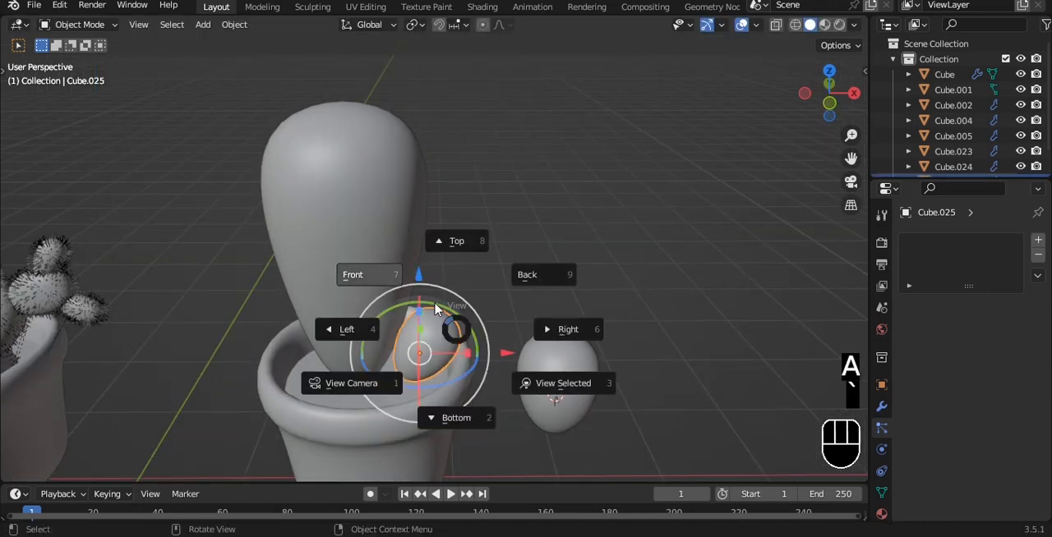
click(435, 308)
key(shift+d)
key(x)
click(366, 328)
drag(339, 319, 295, 301)
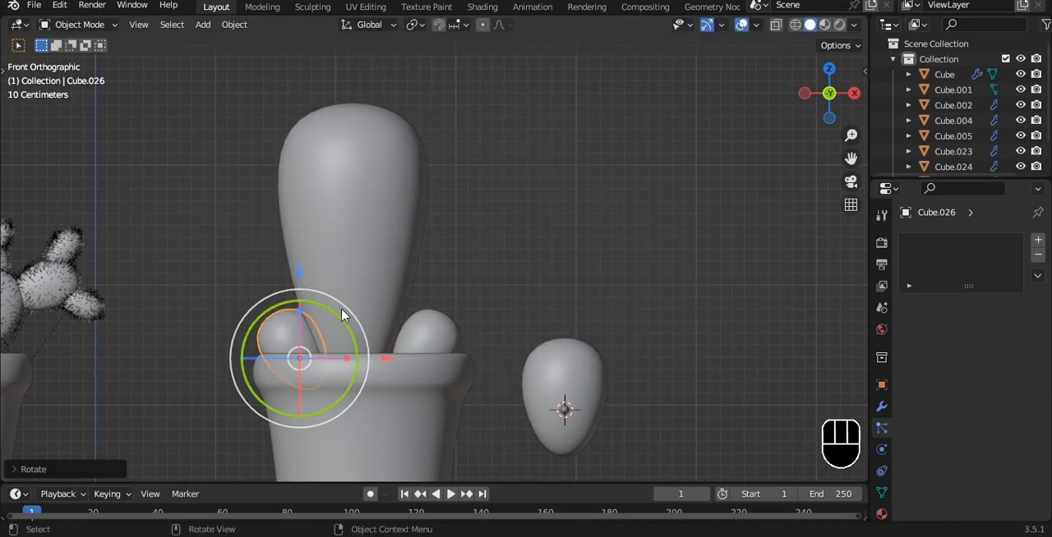
Extrude the top face of the duplicated side pad to make it longer.
key(Tab)
key(e)
click(386, 201)
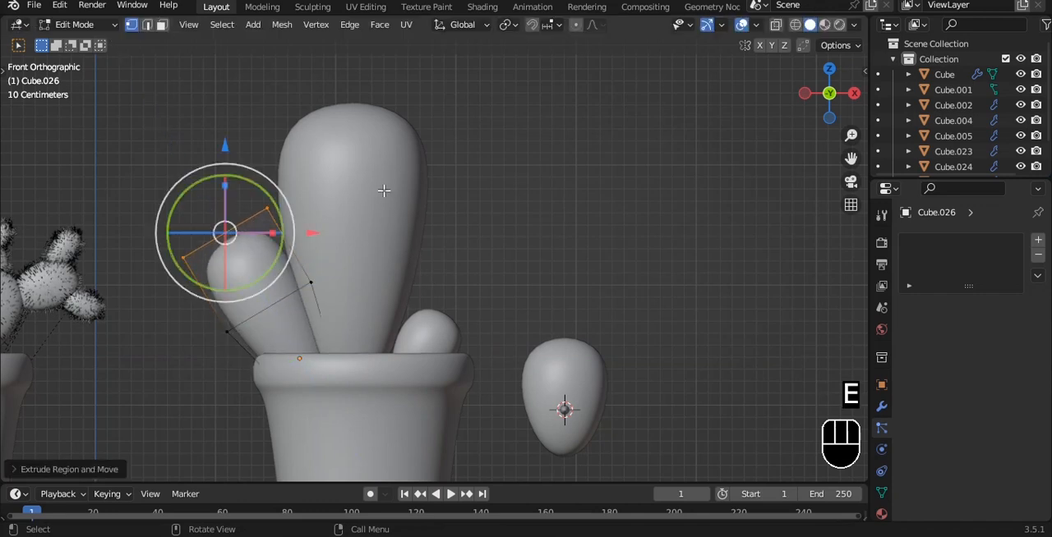
key(s)
right_click(442, 198)
Narrow the longer side pad's middle edge loop and enlarge its top end.
key(alt+z)
key(a)
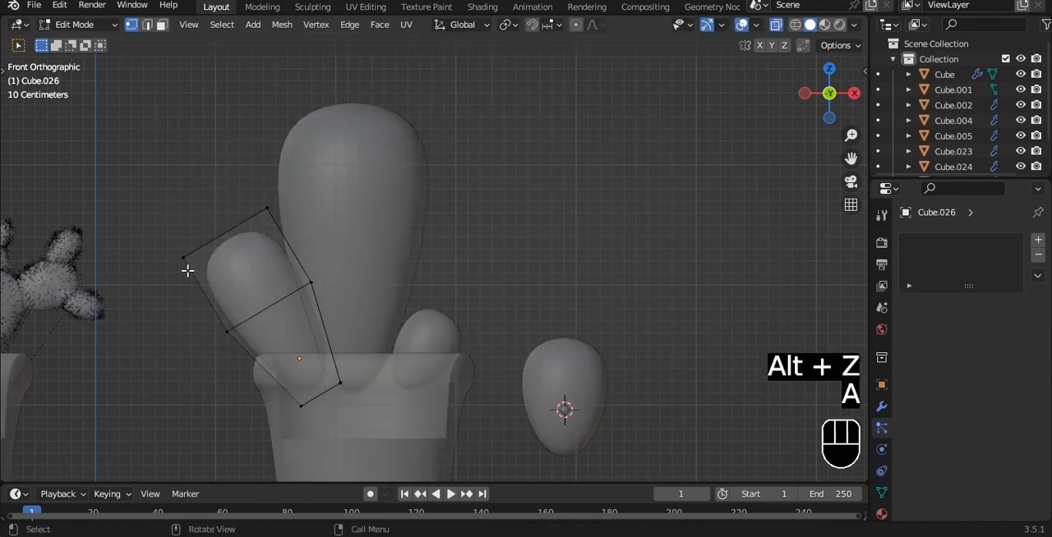
drag(189, 269, 422, 338)
key(s)
click(396, 319)
drag(118, 160, 309, 263)
key(s)
click(354, 251)
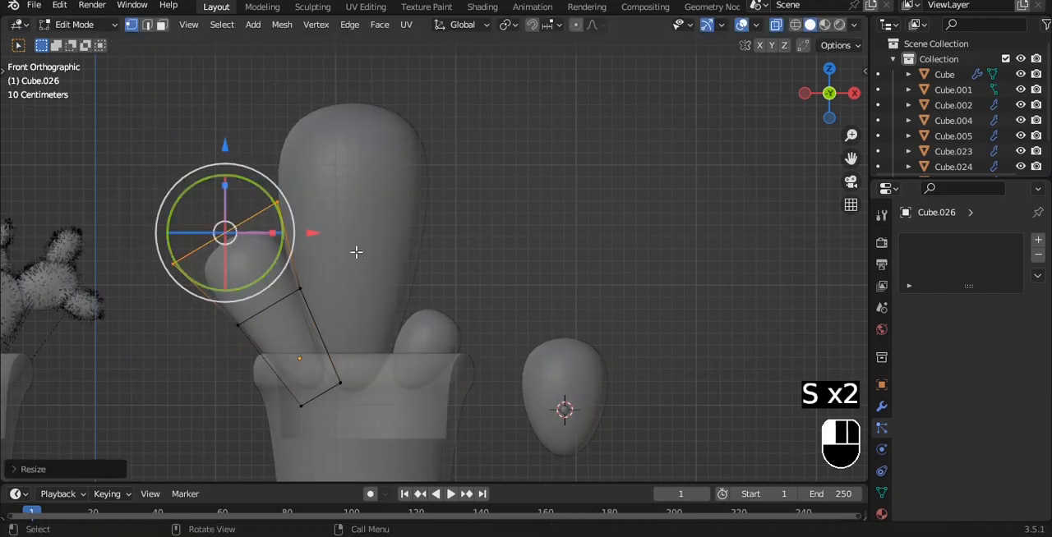
Fine-tune the scale of the longer side pad's middle edge loop and return to Object Mode.
key(a)
drag(197, 276, 347, 334)
key(s)
click(377, 311)
key(Tab)
key(alt+z)
scroll(460, 215, down, 2)
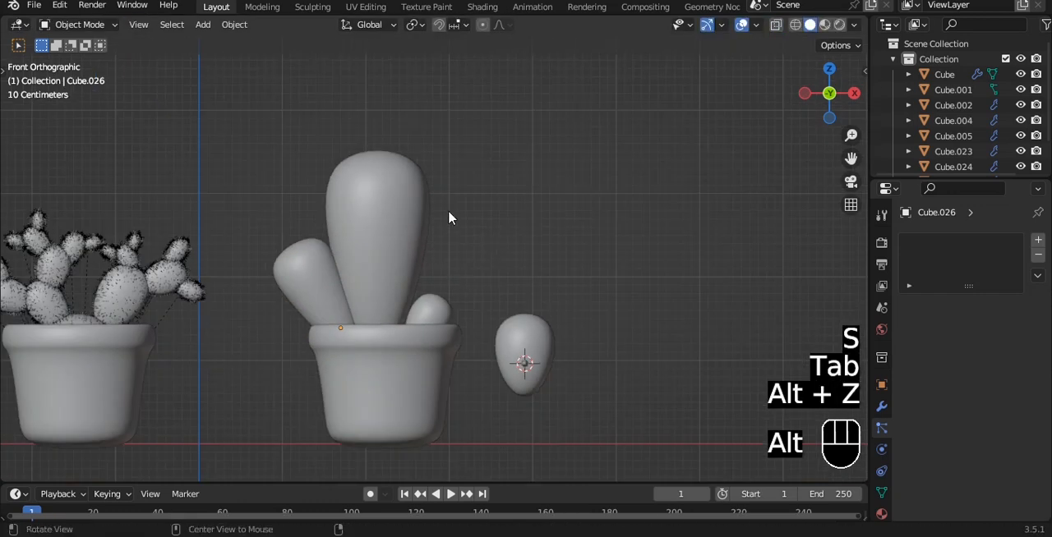
Try copying the modifiers of the spiny rounded cactus to the new stem and its two side pads.
alt+drag(447, 211, 444, 227)
key(grave)
ctrl+middle_drag(429, 231, 389, 244)
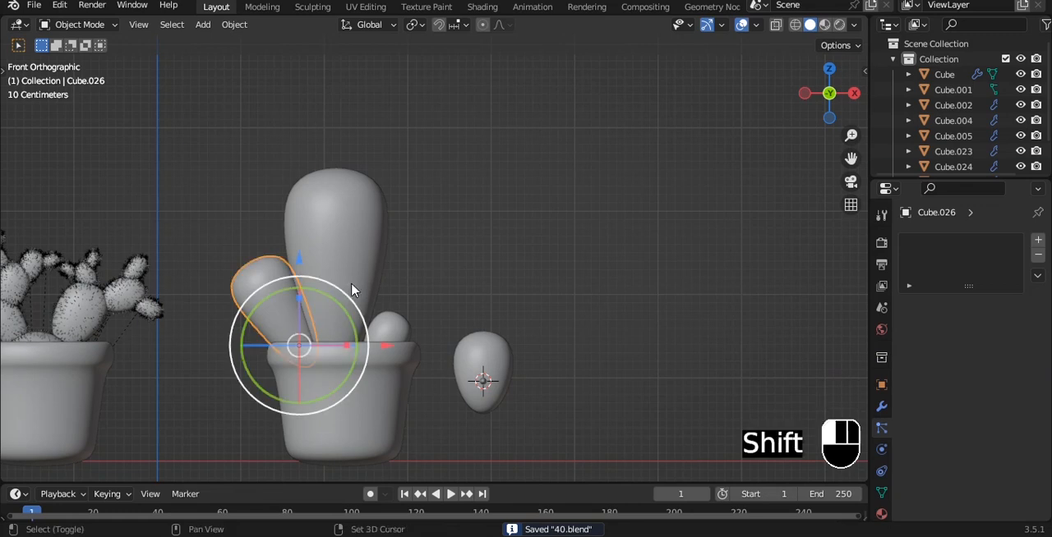
shift+click(352, 290)
shift+click(390, 323)
scroll(329, 307, down, 3)
shift+middle_drag(292, 301, 387, 315)
shift+click(176, 246)
key(ctrl+l)
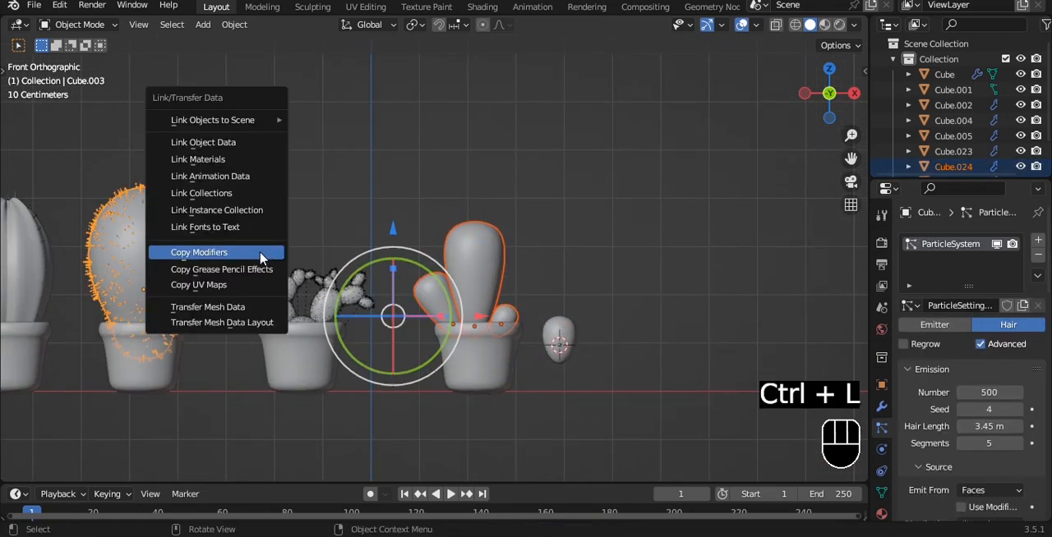
click(259, 253)
scroll(554, 265, up, 3)
middle_drag(553, 266, 613, 254)
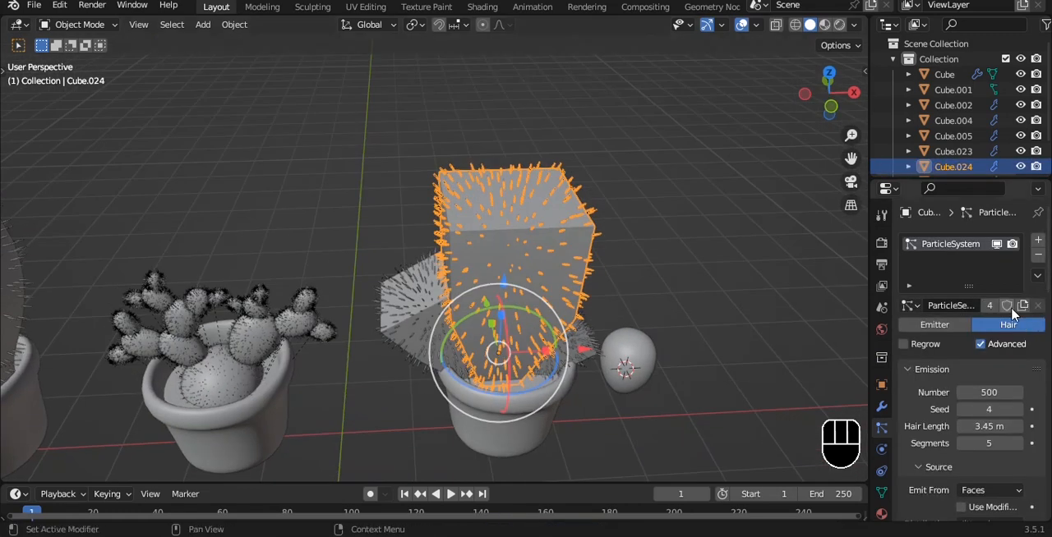
Undo the modifier copy on the new cactus's three parts.
click(881, 408)
key(ctrl+z)
key(ctrl+z)
key(ctrl+z)
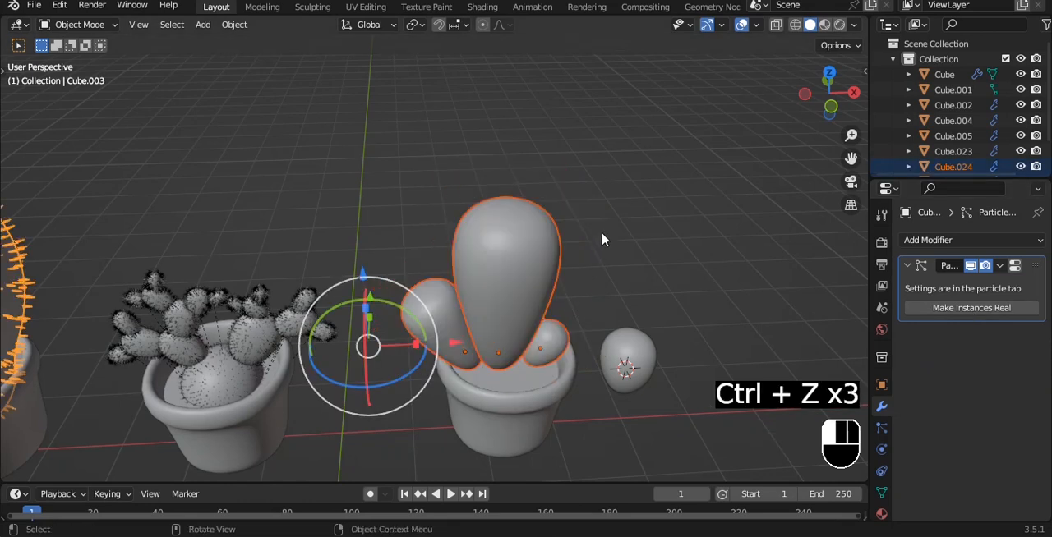
Apply the Subdivision modifiers of the tall stem and its two side pads.
key(ctrl+a)
click(560, 336)
key(ctrl+a)
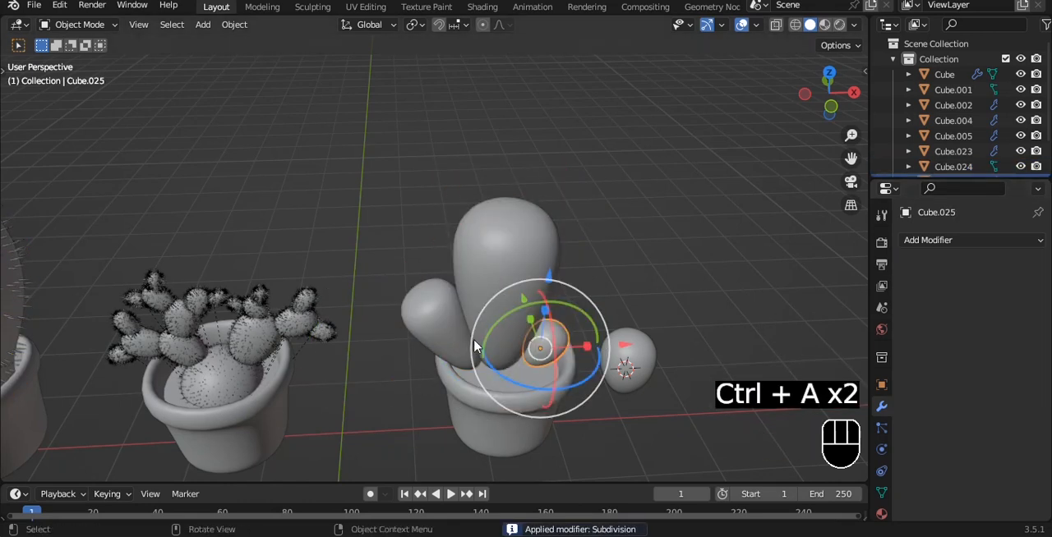
click(472, 345)
key(ctrl+a)
Copy the rounded spiny cactus's modifiers to the stem and two side pads, and parent them to their pot.
key(grave)
shift+click(538, 288)
shift+click(561, 360)
scroll(499, 271, down, 2)
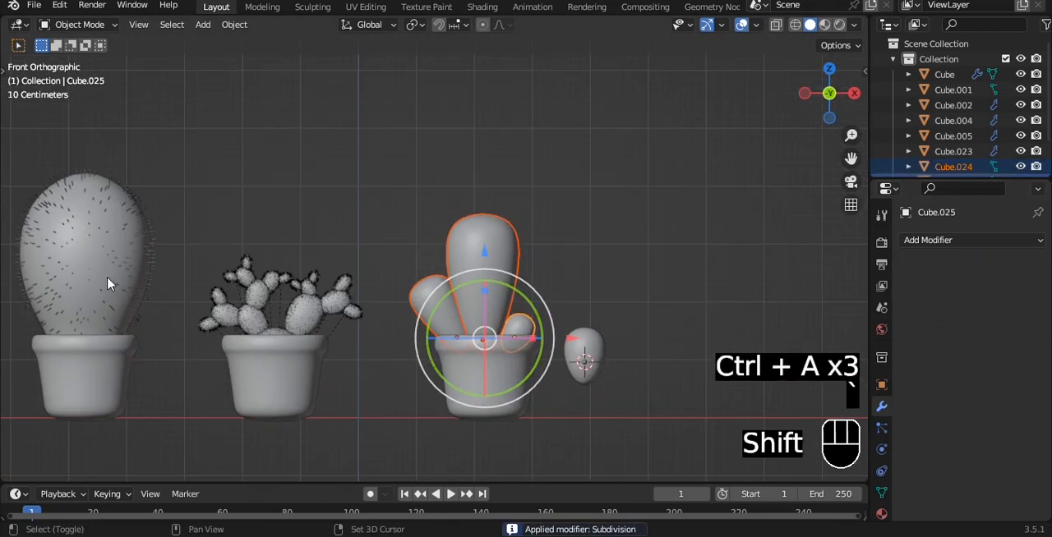
shift+click(108, 284)
key(ctrl+l)
click(167, 253)
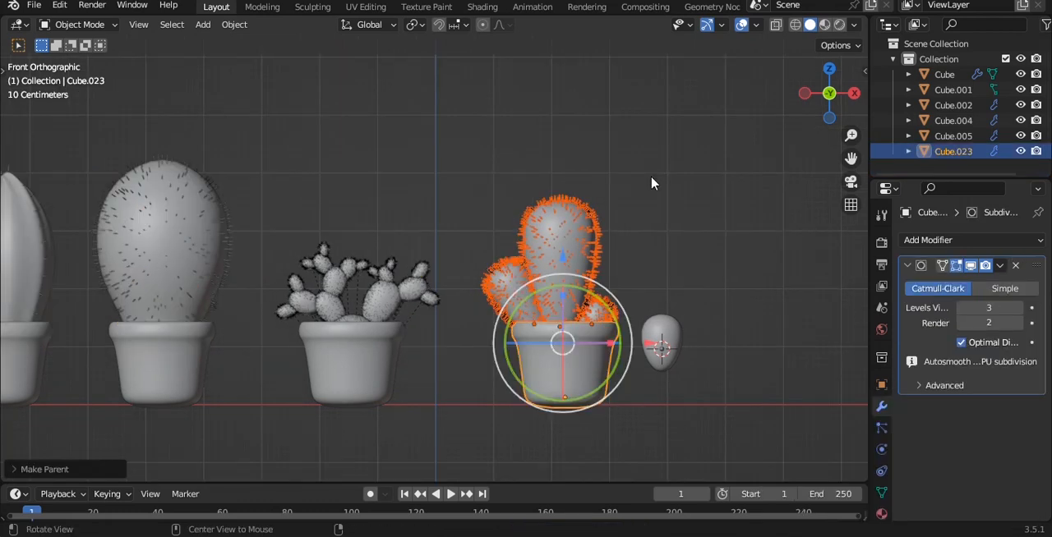
Duplicate the ribbed cactus's pot along the Z axis.
scroll(651, 182, down, 4)
click(228, 292)
key(shift+d)
key(z)
click(413, 374)
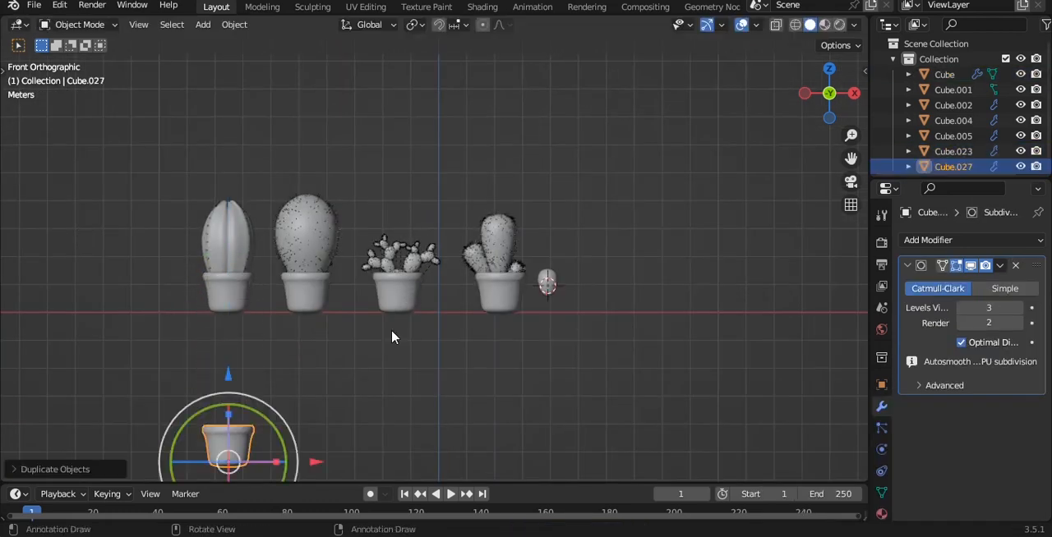
Position the copied pot directly above the ribbed cactus and save the file.
shift+middle_drag(394, 336, 467, 268)
drag(302, 310, 299, 445)
shift+middle_drag(378, 124, 373, 304)
scroll(373, 304, up, 3)
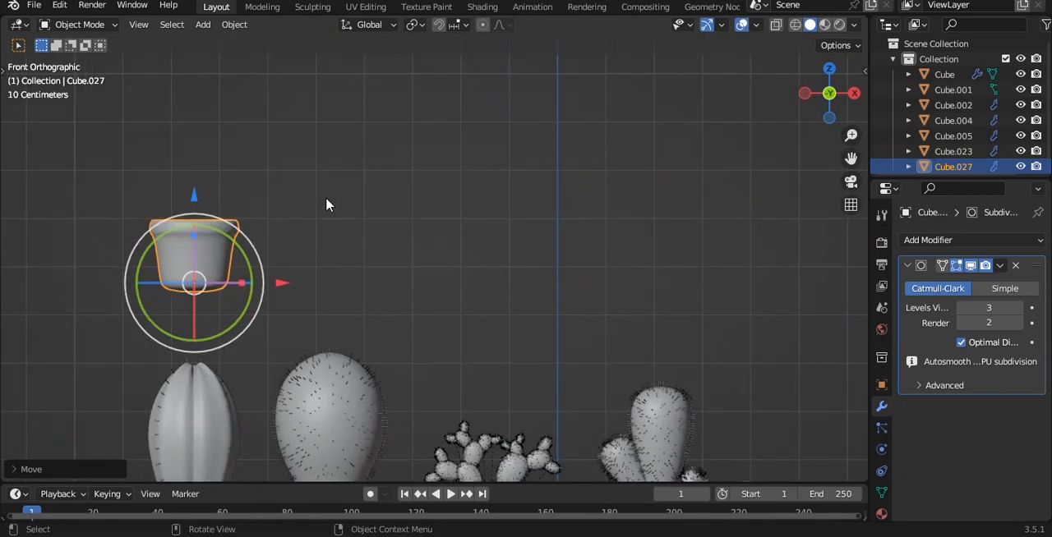
shift+middle_drag(326, 198, 429, 158)
scroll(425, 161, down, 2)
key(ctrl+s)
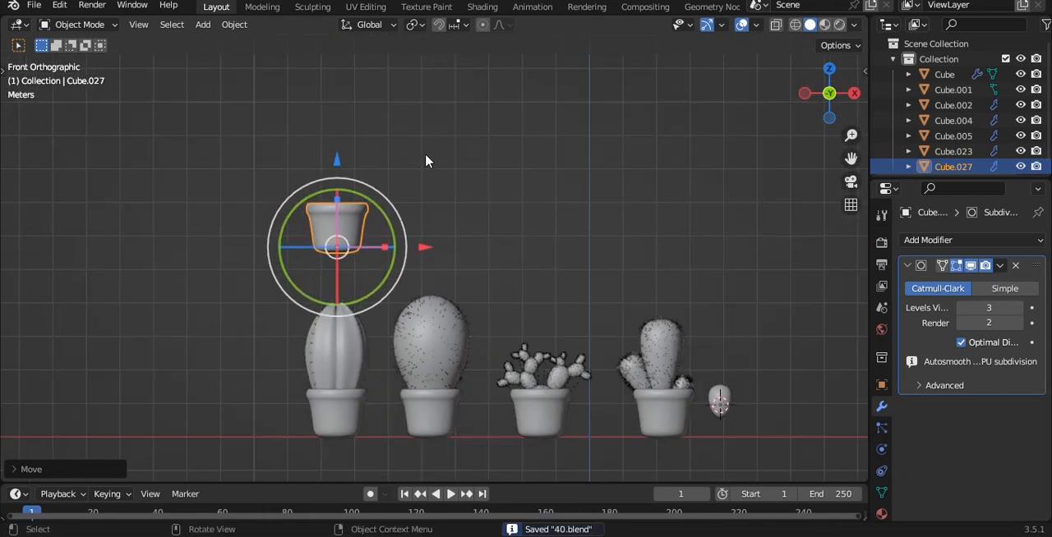
Duplicate the rounded spiny cactus onto the new pot and clear the parent of both copies.
scroll(402, 156, up, 2)
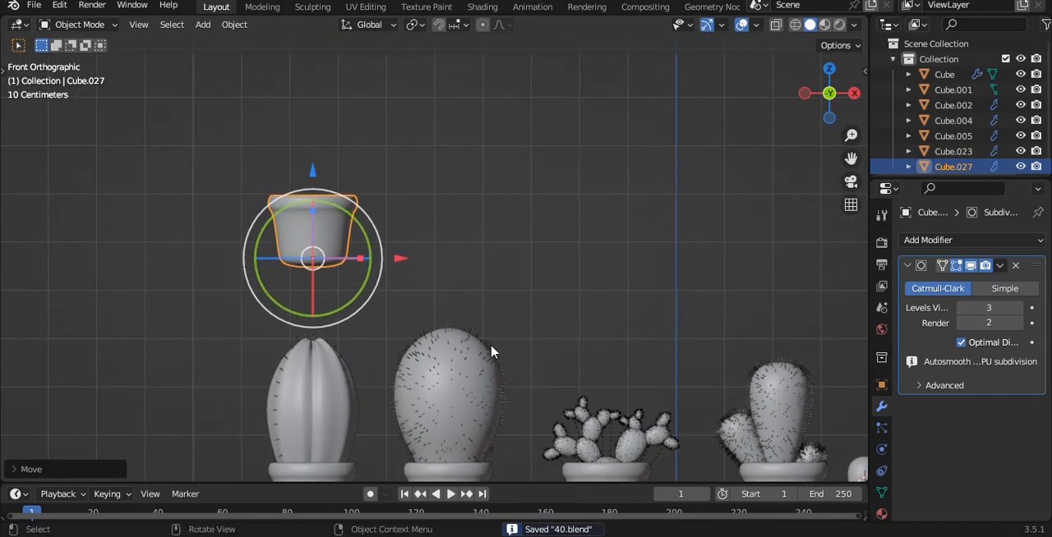
click(486, 354)
key(shift+d)
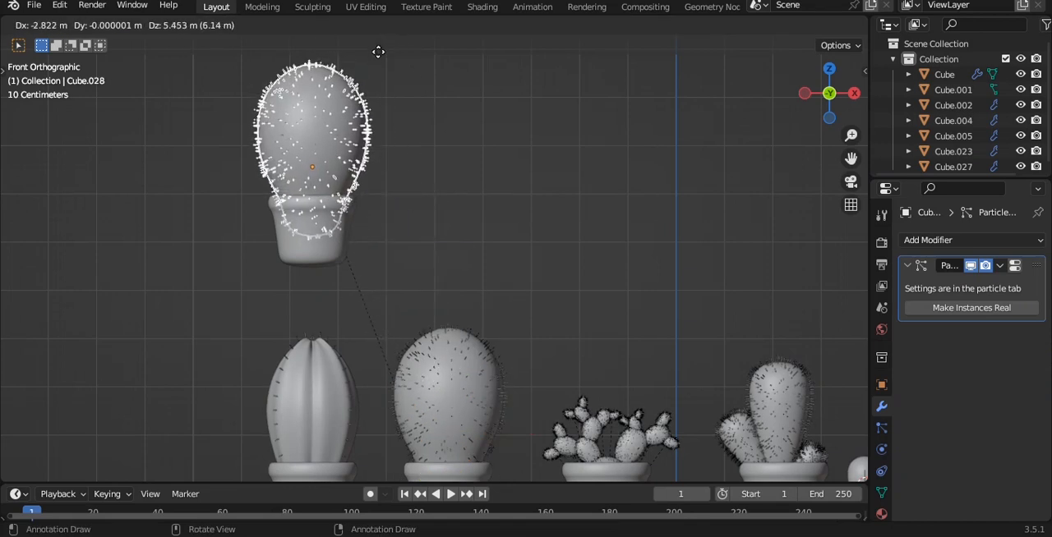
click(378, 52)
key(alt+p)
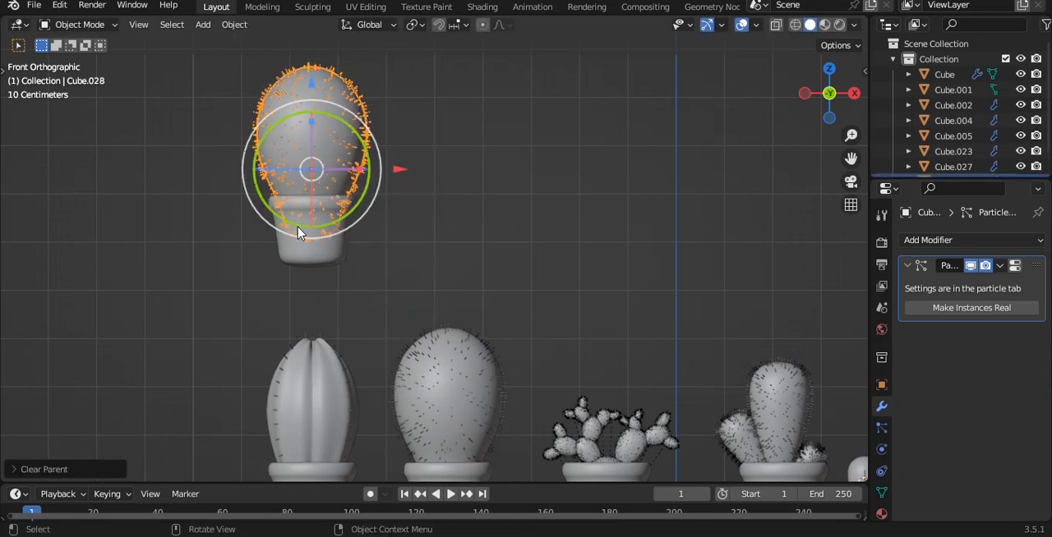
click(303, 232)
key(alt+p)
click(374, 238)
click(695, 202)
key(n)
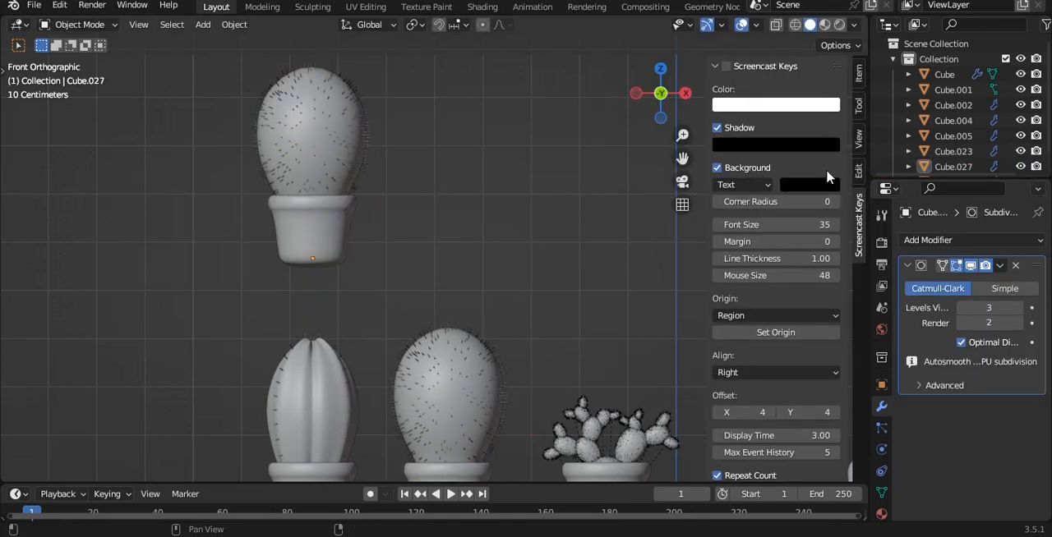
key(n)
Taper the copied spiny cactus's top by scaling its top vertex down with smooth proportional editing.
shift+middle_drag(392, 160, 446, 254)
scroll(448, 246, up, 3)
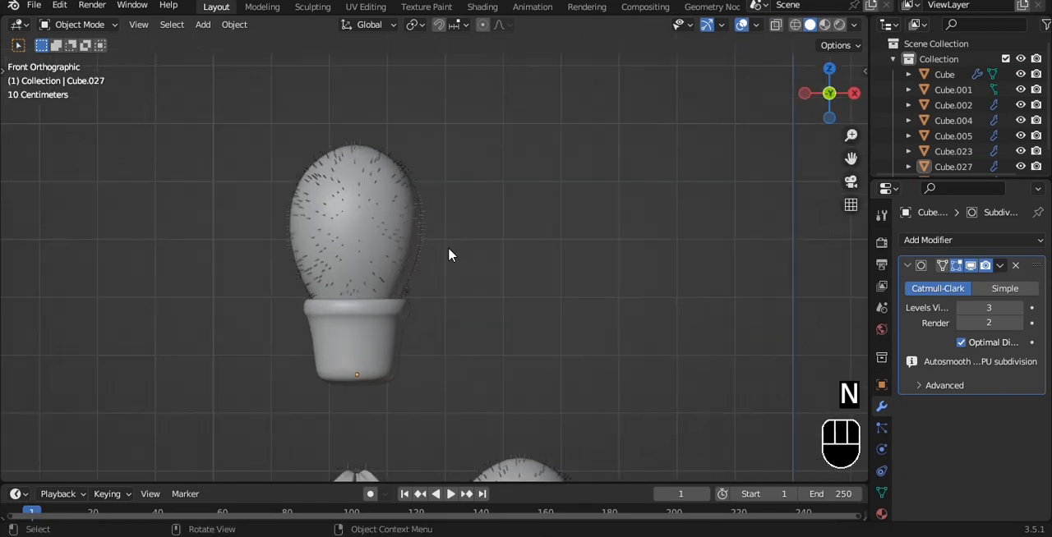
click(350, 142)
key(Tab)
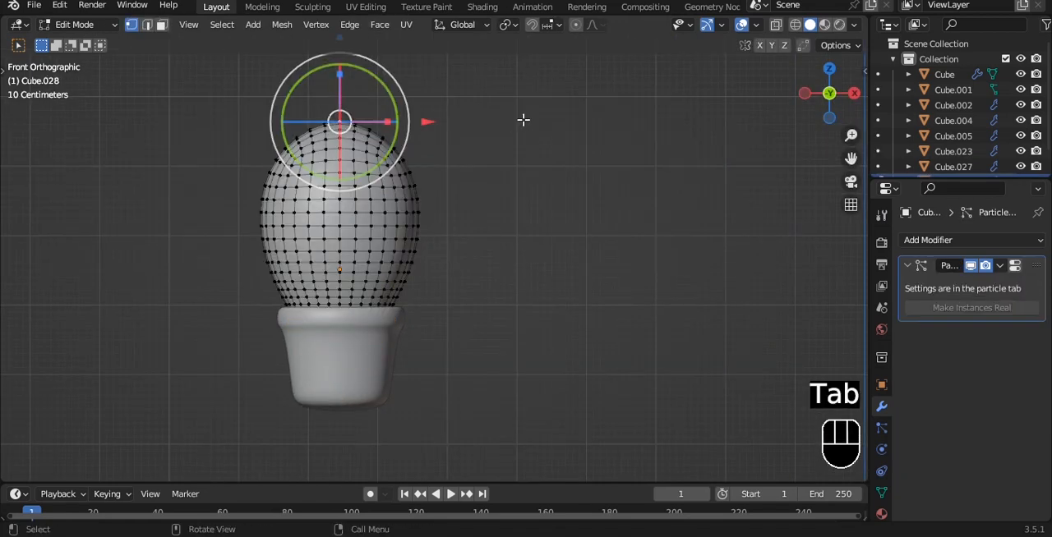
click(576, 25)
key(s)
scroll(534, 167, down, 2)
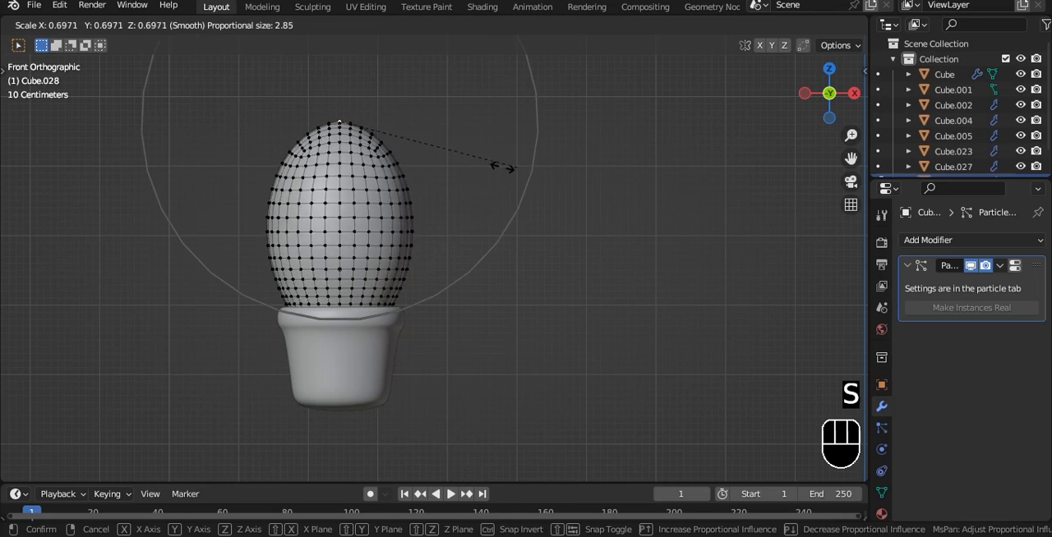
click(429, 119)
key(Tab)
Duplicate the loose egg-shaped pad and place the copy beside the tapered spiny cactus in front view.
alt+drag(426, 123, 447, 211)
key(grave)
click(514, 159)
key(a)
scroll(514, 158, down, 3)
scroll(477, 170, down, 3)
click(556, 321)
key(shift+d)
click(316, 97)
alt+shift+drag(327, 124, 411, 329)
scroll(493, 210, up, 6)
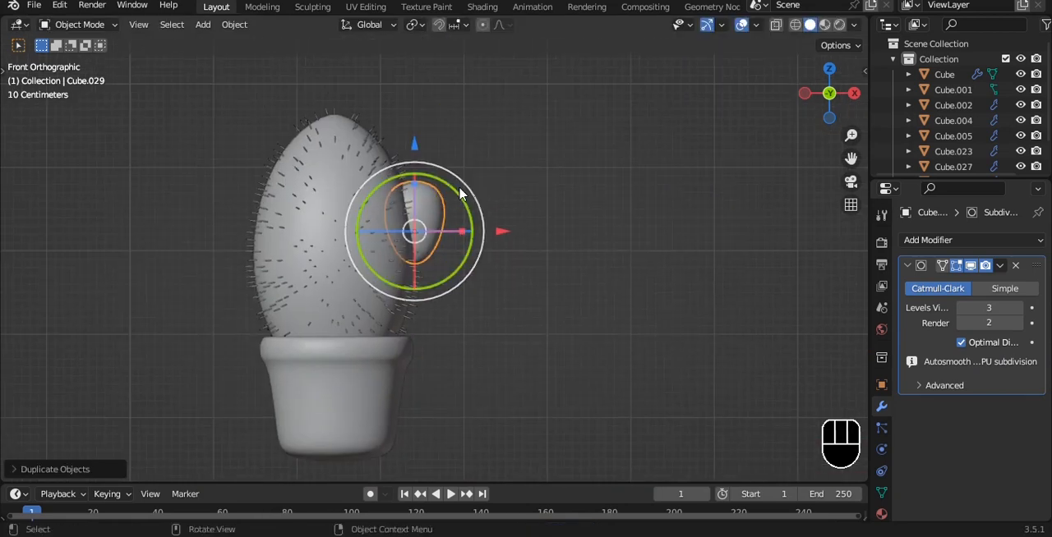
Tilt the new pad outward and attach it to the upper right side of the tapered cactus.
drag(460, 193, 484, 232)
key(g)
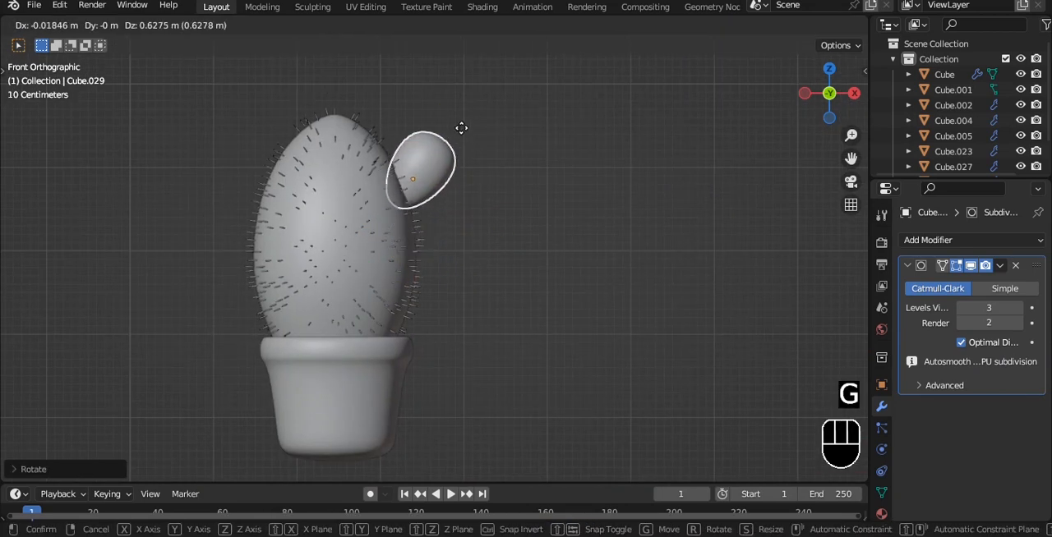
click(464, 130)
alt+shift+drag(465, 134, 475, 184)
drag(473, 185, 471, 196)
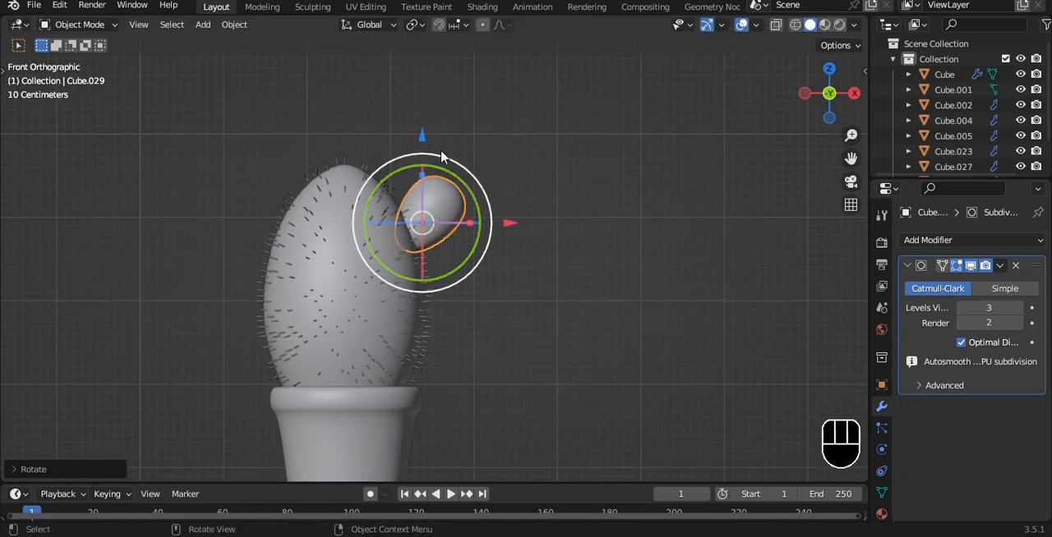
drag(422, 141, 423, 156)
scroll(460, 207, up, 2)
alt+shift+drag(472, 204, 490, 233)
scroll(478, 220, up, 2)
Disable proportional editing and move the pad's outer end in closer to the cactus body.
key(Tab)
scroll(592, 180, down, 2)
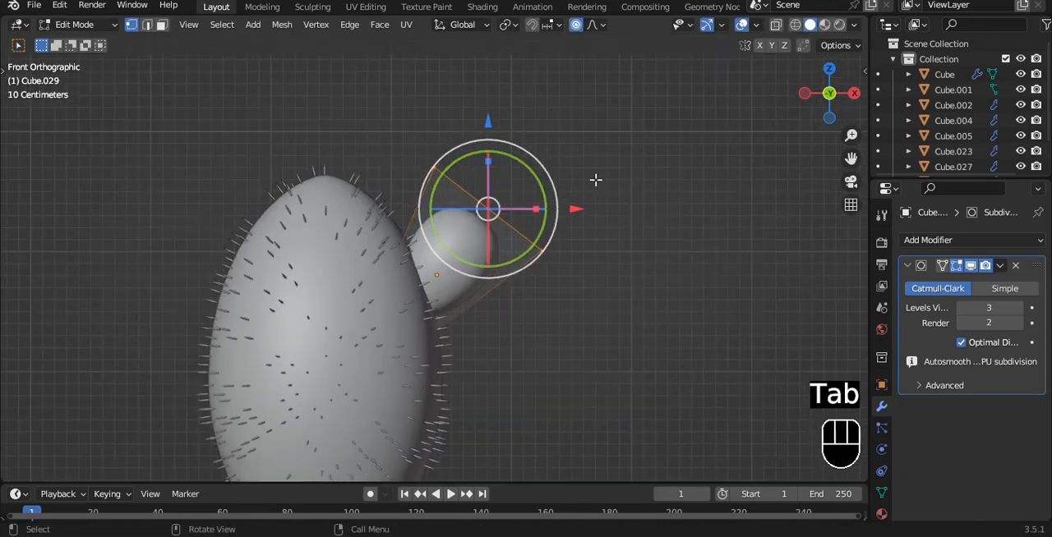
alt+shift+drag(589, 182, 584, 190)
key(g)
right_click(594, 226)
click(577, 25)
key(g)
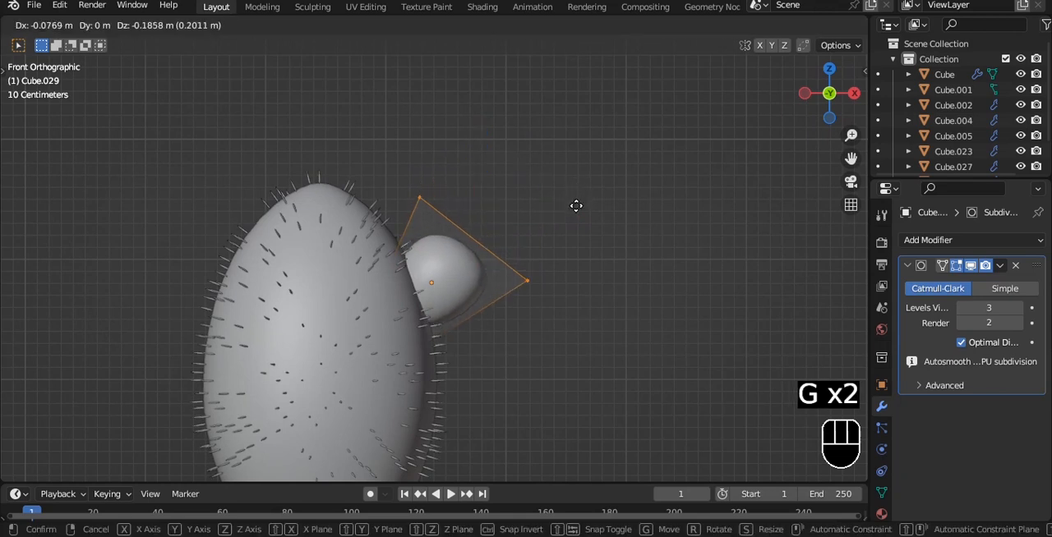
click(578, 216)
Extrude the pad's outer end upward into a raised arm and rotate the new end toward level.
key(e)
key(z)
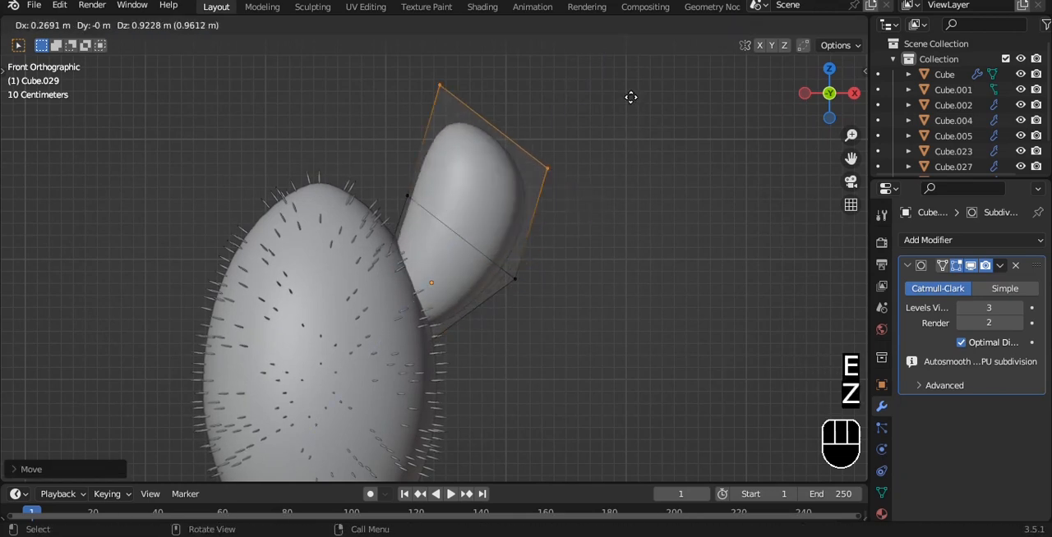
click(633, 73)
key(r)
click(404, 176)
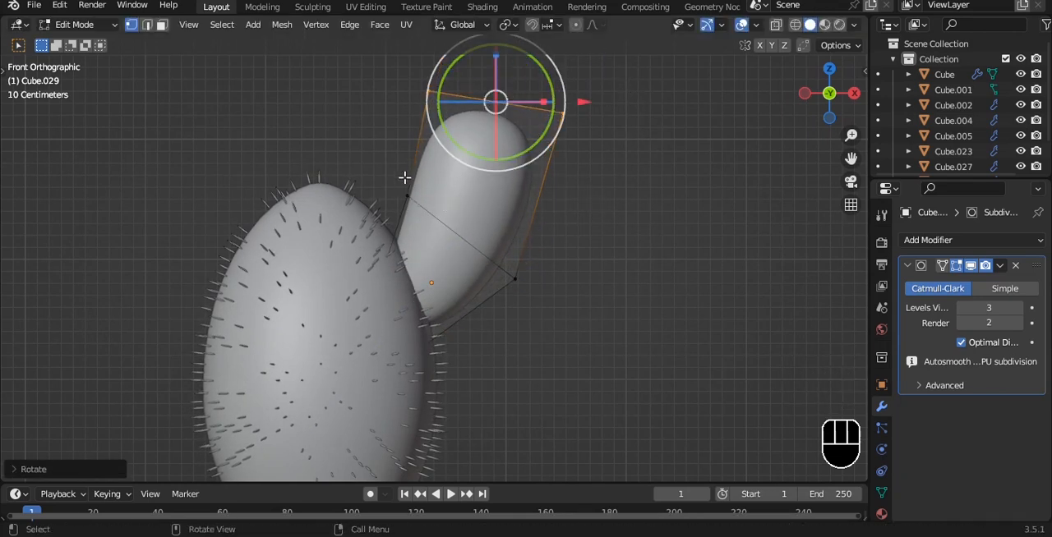
Narrow the arm's middle edge loop, shrink its lower end, and return to Object Mode.
key(alt+z)
drag(390, 169, 575, 318)
key(alt+z)
key(s)
click(583, 287)
key(alt+z)
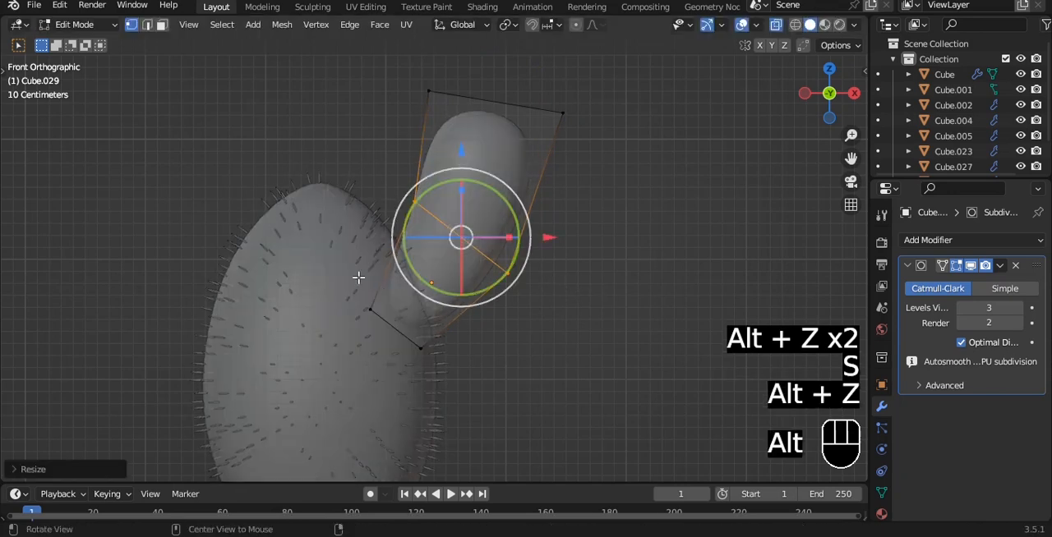
key(alt+z)
key(s)
click(592, 239)
key(Tab)
scroll(582, 225, down, 3)
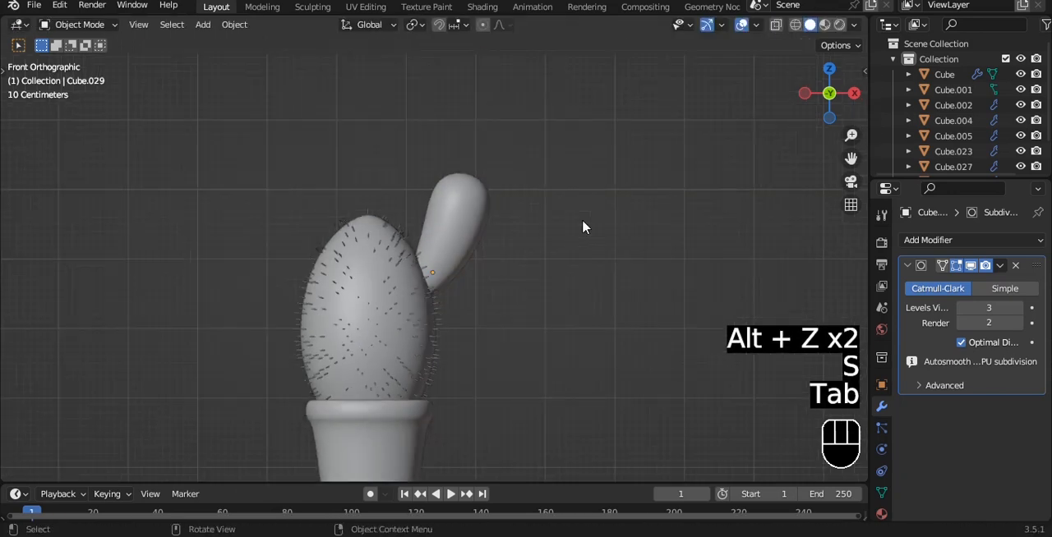
Save the file, duplicate the arm along X to the cactus's other side, and mirror the copy on X.
key(ctrl+s)
click(468, 206)
scroll(575, 225, up, 3)
key(shift+d)
key(x)
click(482, 206)
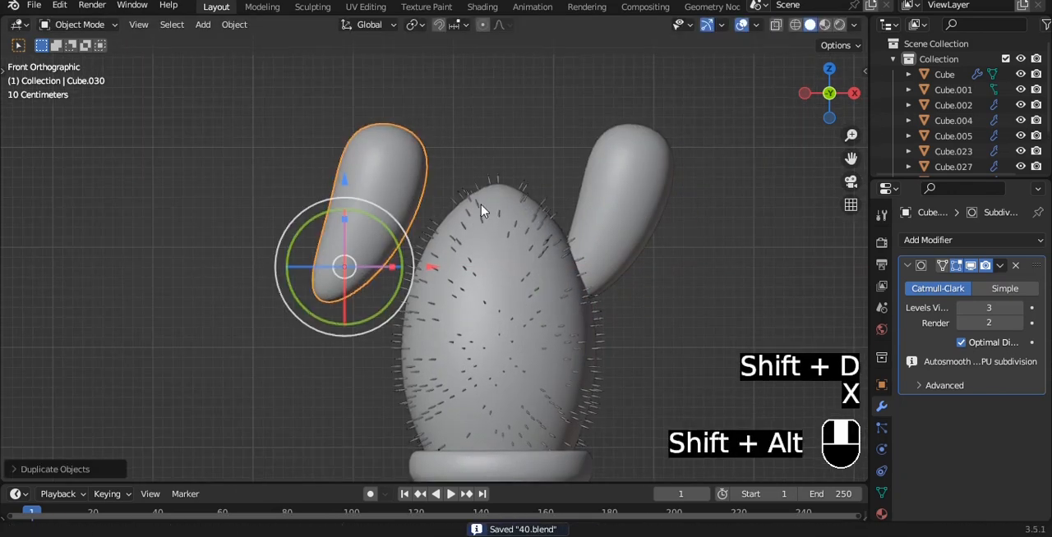
key(x)
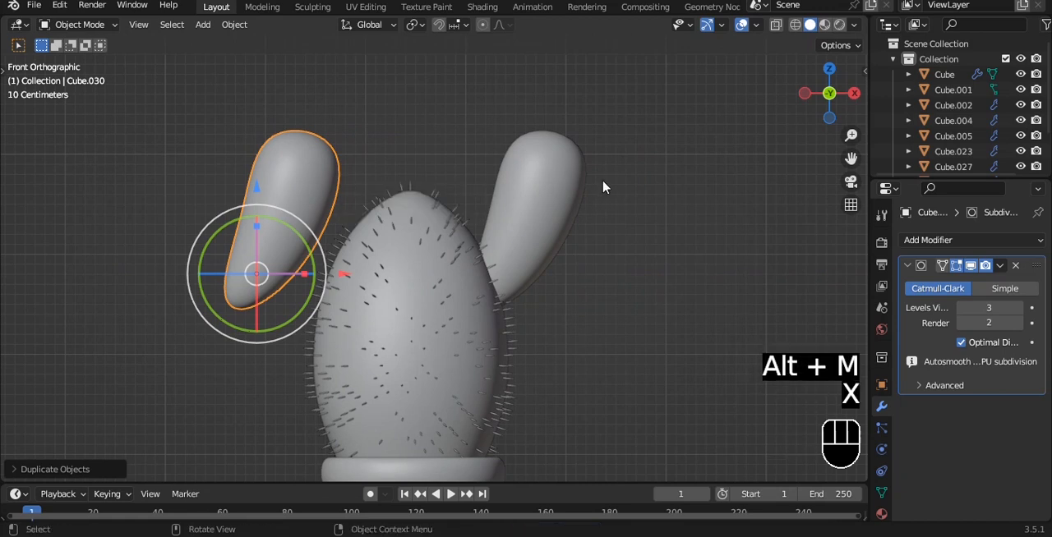
key(ctrl+m)
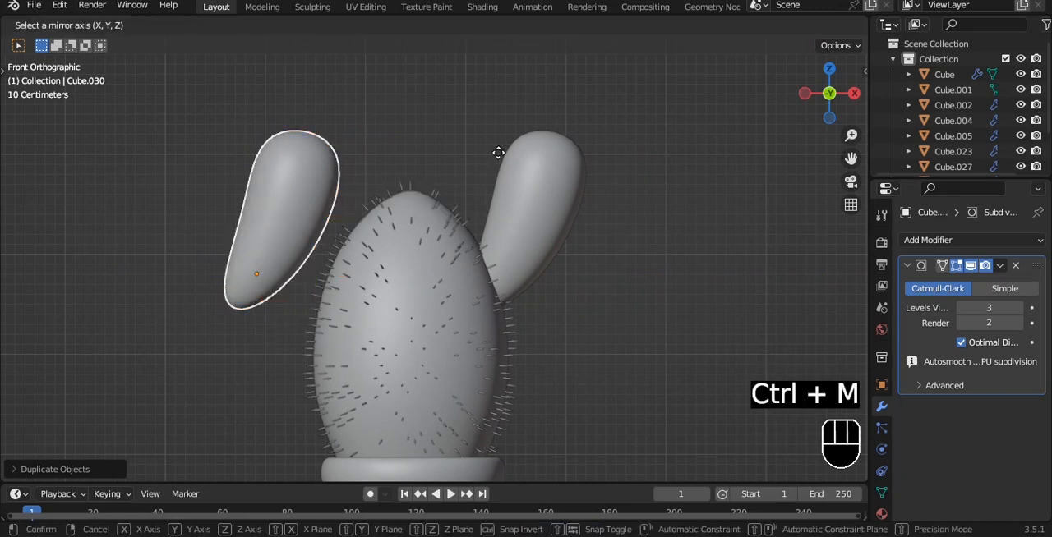
key(x)
Scale down and tilt the mirrored arm, and attach it to the cactus's upper left side.
key(s)
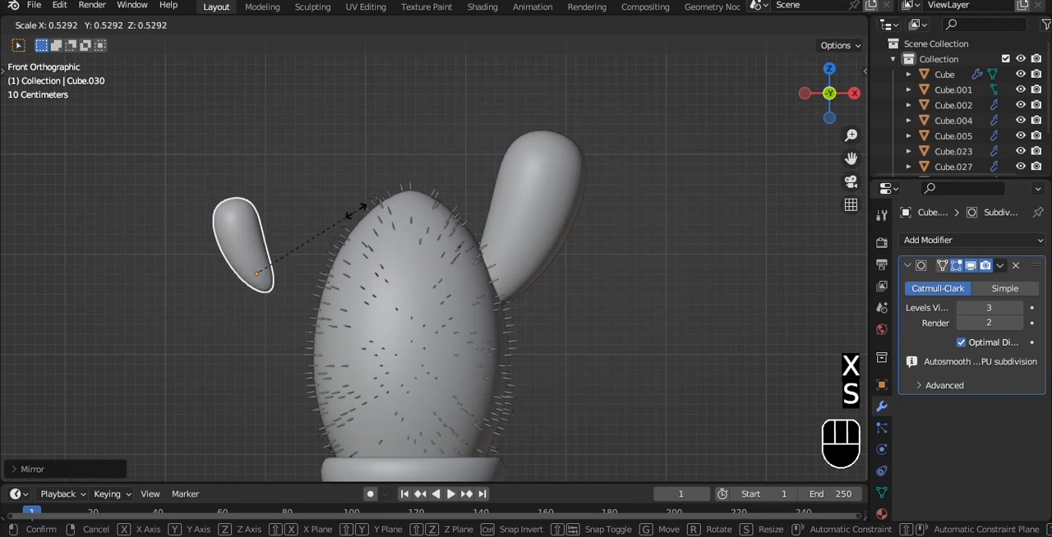
click(458, 180)
alt+shift+drag(336, 225, 347, 198)
key(s)
click(410, 212)
key(g)
click(411, 205)
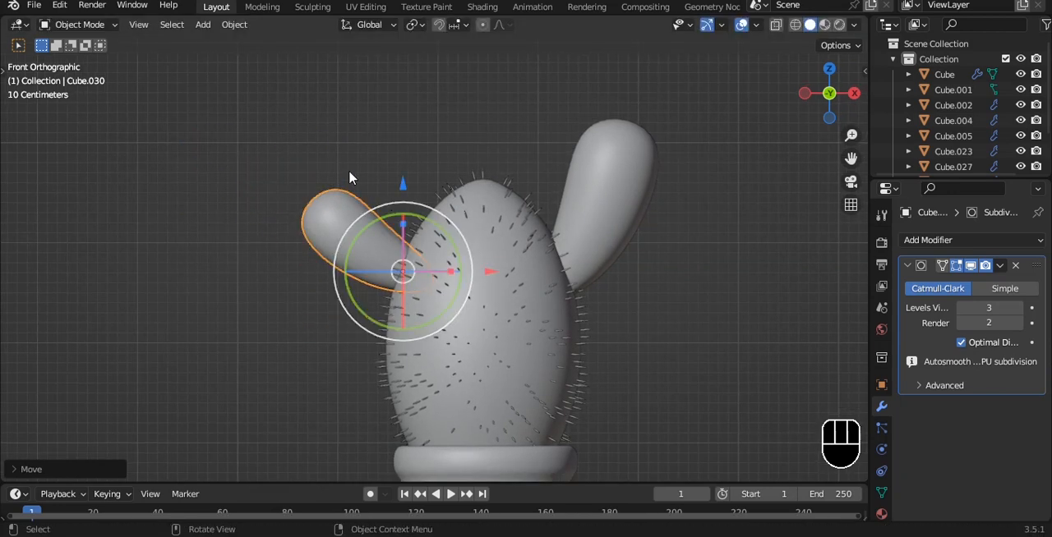
Scale the mirrored arm's outer end and widen its middle edge loop.
scroll(350, 176, up, 2)
key(Tab)
key(alt+z)
drag(146, 90, 330, 234)
key(s)
click(502, 163)
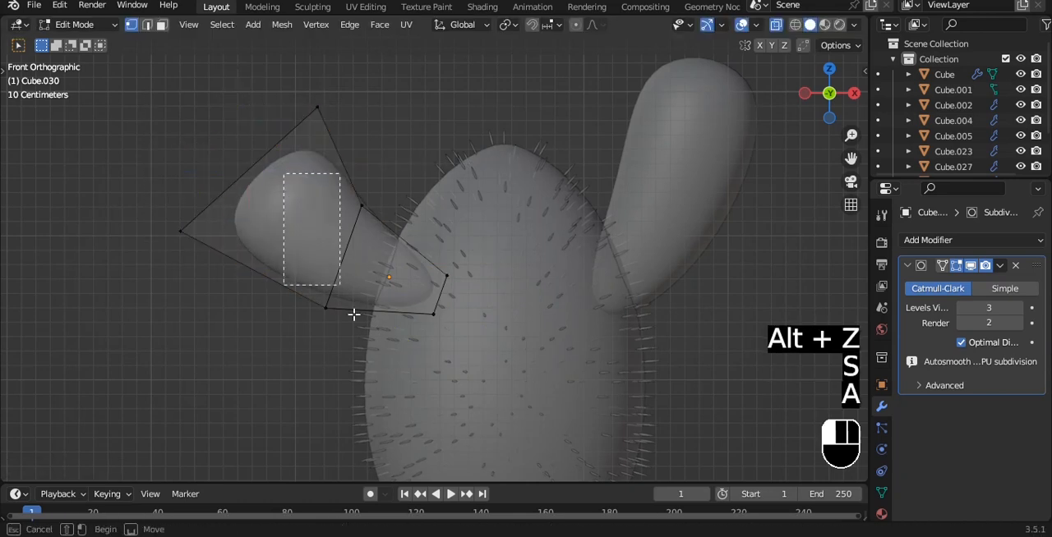
drag(353, 315, 354, 315)
key(s)
click(493, 270)
key(Tab)
key(alt+z)
key(Tab)
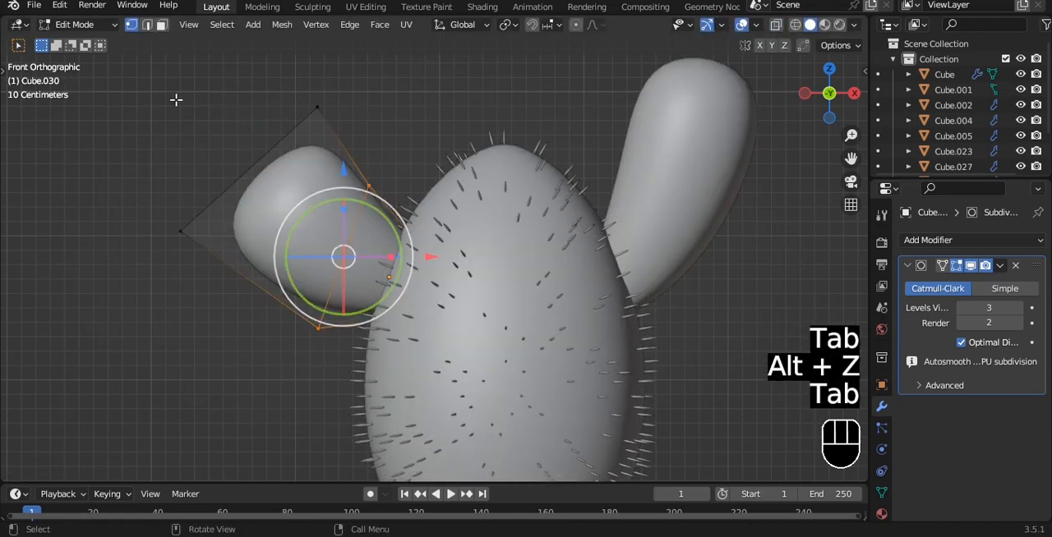
Rescale the mirrored arm's outer end, return to Object Mode, and save the file.
key(alt+z)
drag(153, 96, 337, 256)
drag(283, 110, 271, 103)
key(s)
click(403, 131)
key(Tab)
key(alt+z)
middle_drag(403, 136, 512, 169)
key(ctrl+s)
Try copying the spiny body's modifiers to its two arms, and undo the copy.
key(grave)
click(474, 128)
scroll(502, 128, down, 3)
shift+middle_drag(517, 129, 381, 197)
scroll(370, 299, up, 3)
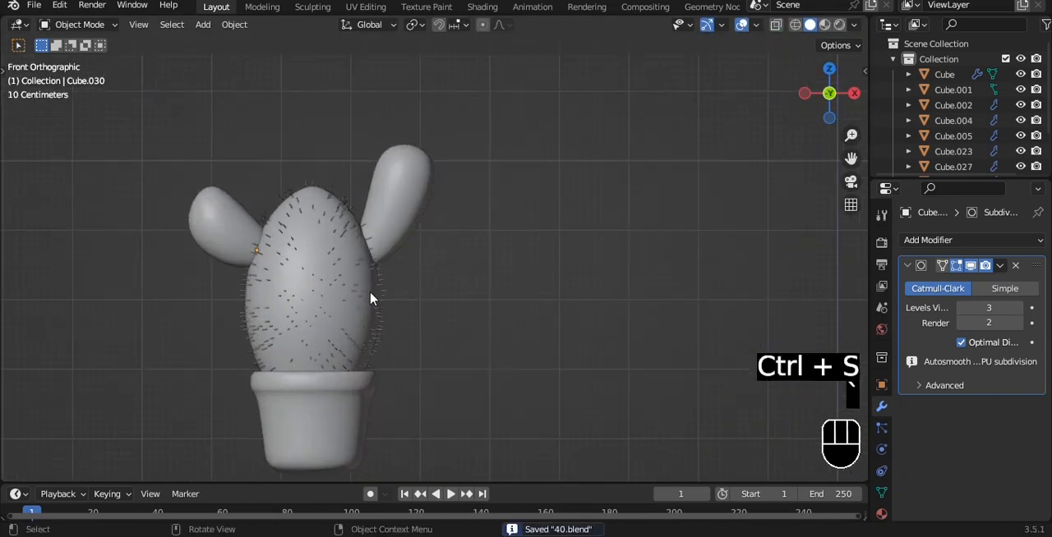
shift+click(257, 226)
key(ctrl+l)
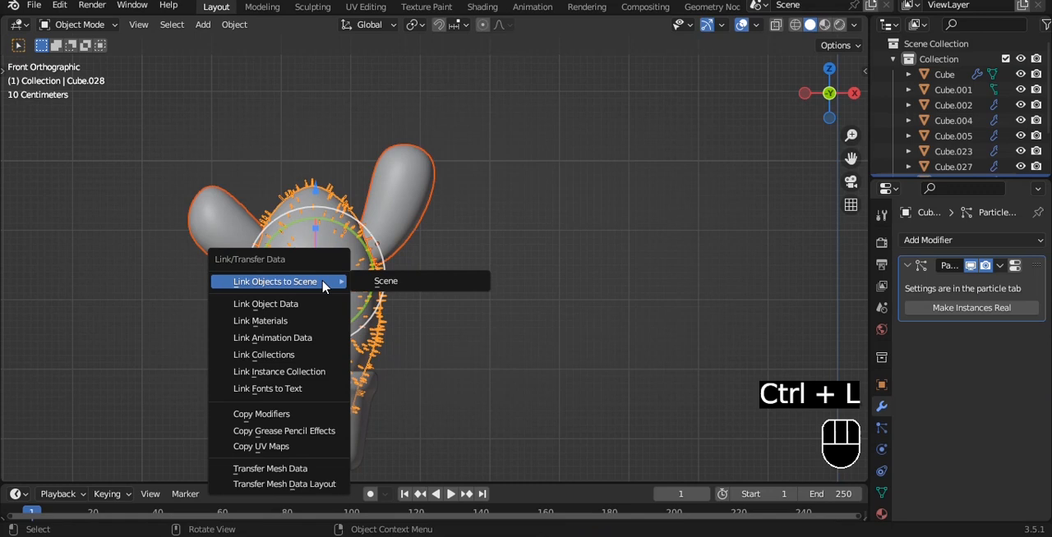
click(294, 414)
scroll(423, 229, down, 3)
key(ctrl+z)
Apply the Subdivision modifiers of both arms.
click(411, 191)
key(ctrl+a)
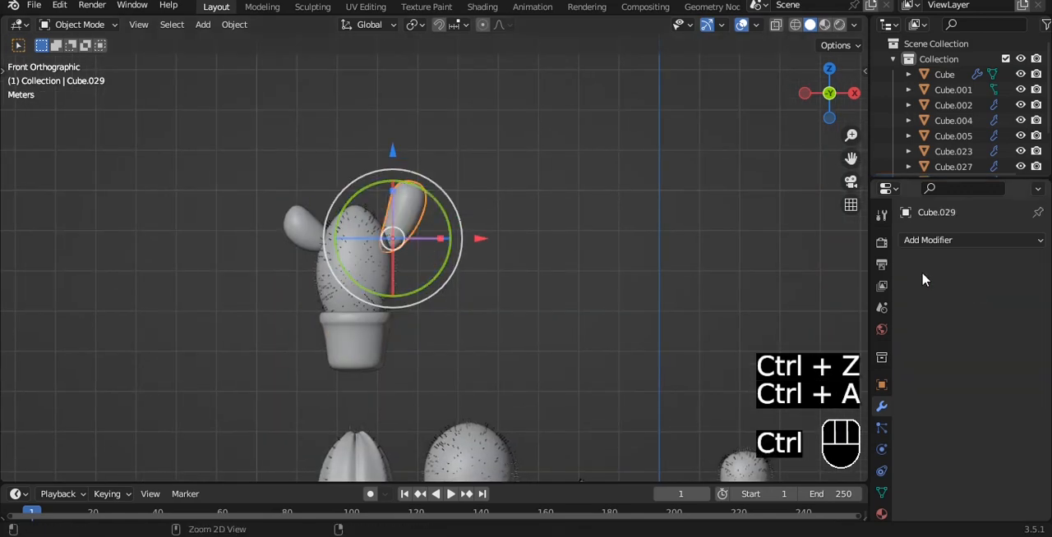
click(304, 225)
key(ctrl+a)
Copy the spiny body's modifiers to its two arms.
scroll(437, 217, up, 2)
ctrl+click(345, 246)
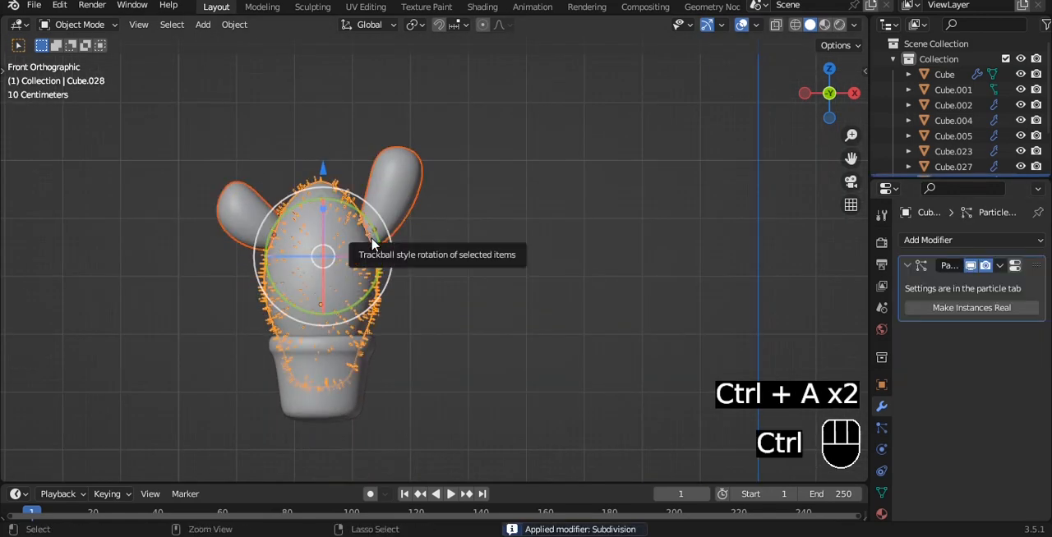
key(ctrl+l)
click(375, 243)
Duplicate the two-armed cactus's pot about 4 m along the X axis.
click(358, 409)
key(shift+d)
key(x)
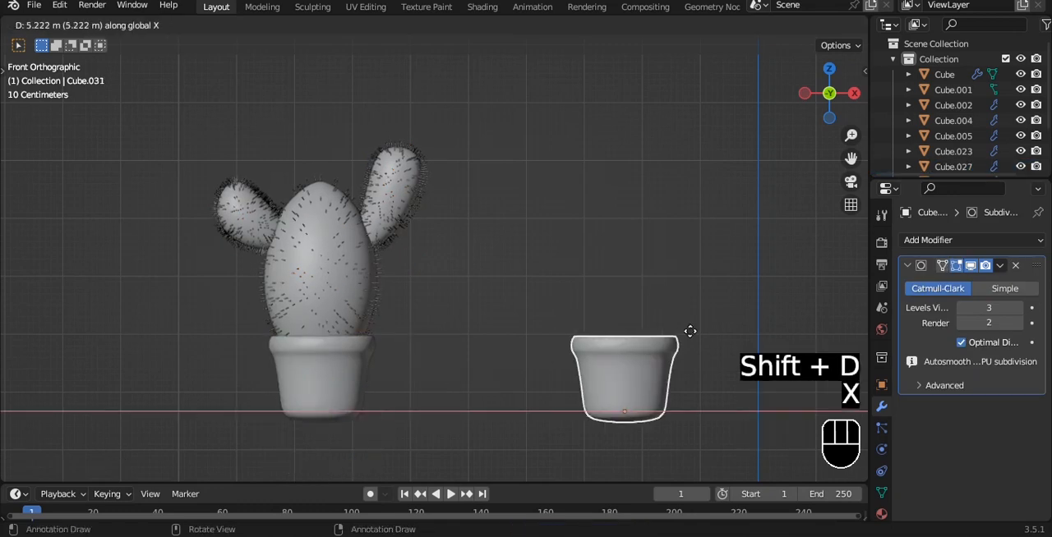
click(612, 345)
Parent the spiny body and both arms to the original pot with Object (Keep Transform), and save the file.
shift+click(398, 203)
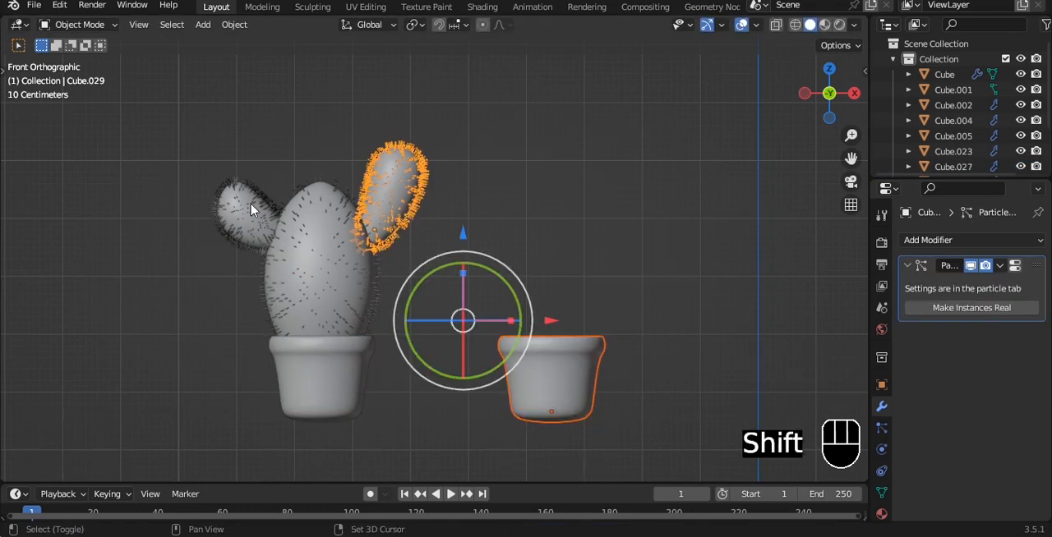
shift+click(251, 212)
key(a)
key(a)
click(257, 209)
shift+click(383, 212)
shift+click(318, 302)
shift+click(358, 355)
key(ctrl+p)
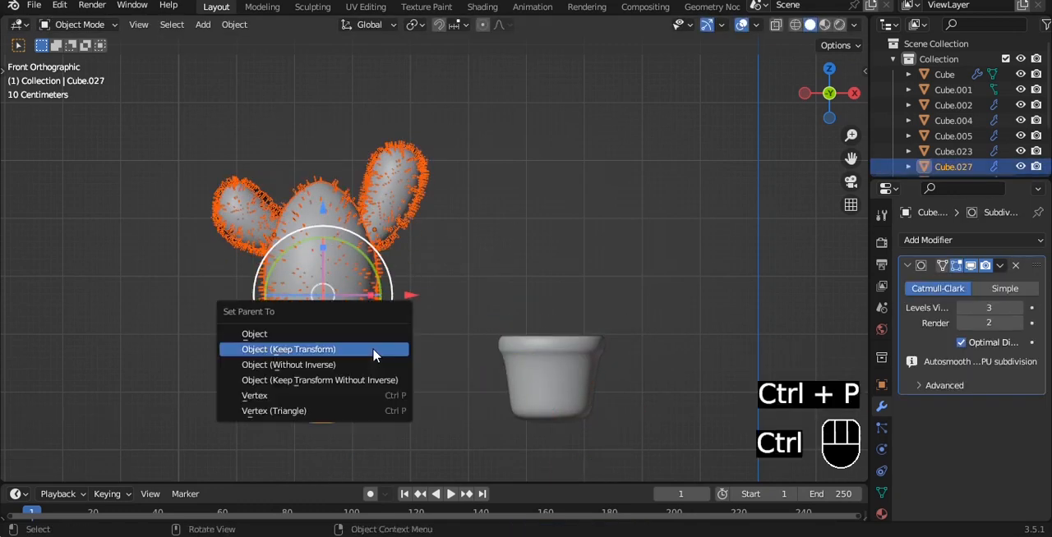
click(277, 350)
click(499, 305)
key(ctrl+s)
click(345, 386)
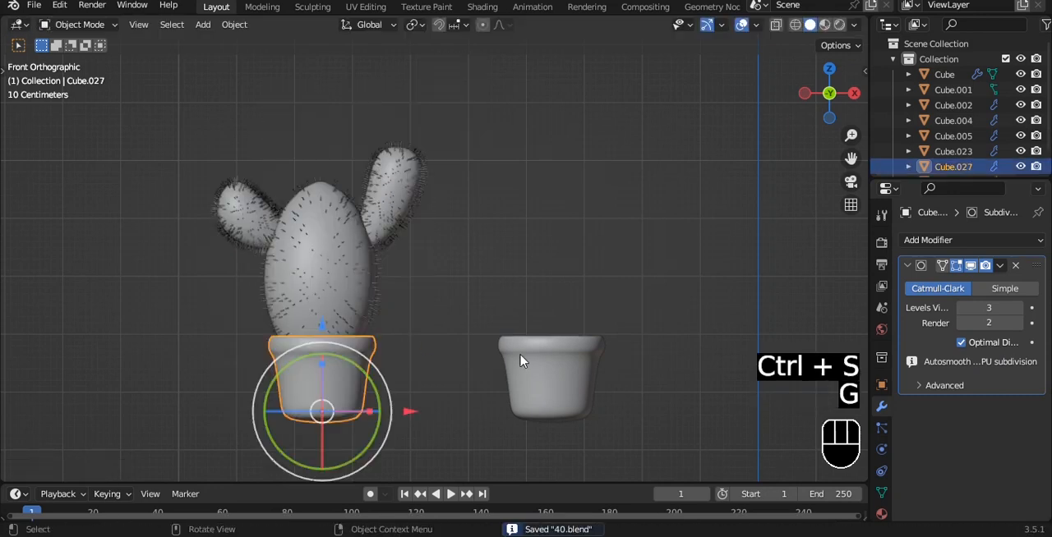
Clear the parent relation of the duplicated pot and save the file.
click(552, 373)
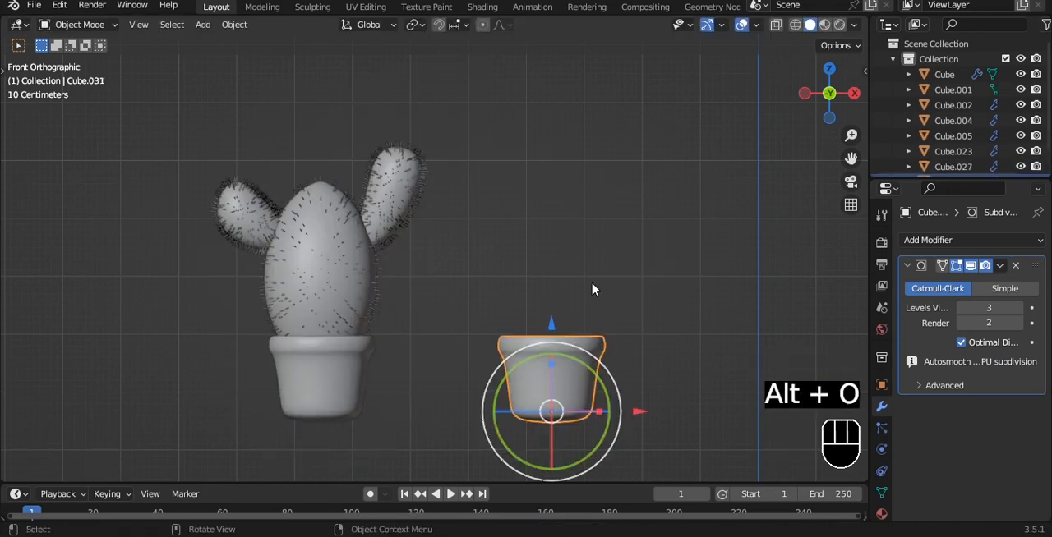
key(alt+p)
click(593, 283)
shift+middle_drag(634, 252, 585, 216)
key(ctrl+s)
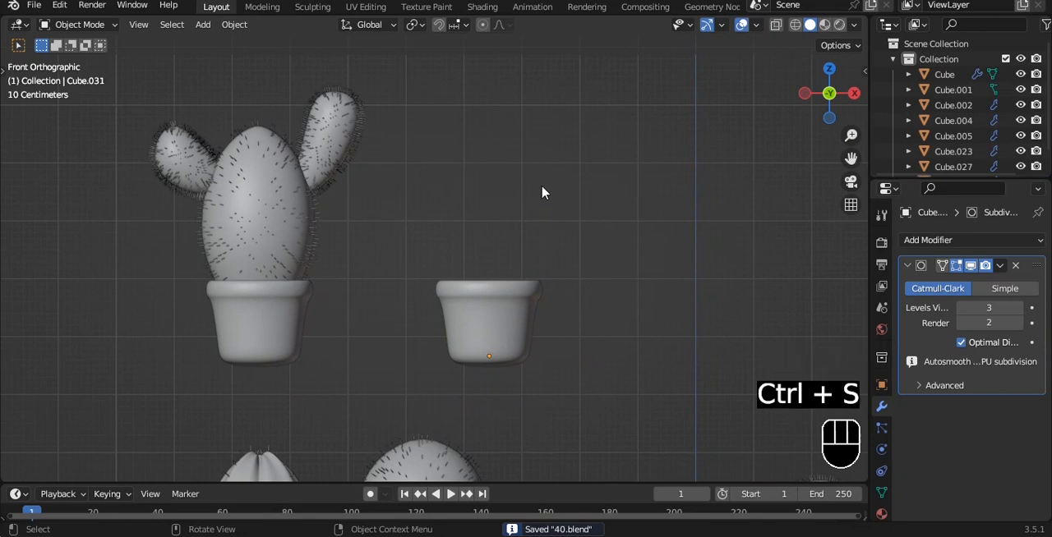
mouse_move(525, 189)
alt+shift+mouse_down()
mouse_move(533, 197)
mouse_move(519, 192)
alt+shift+mouse_up()
scroll(518, 192, down, 6)
scroll(518, 192, up, 6)
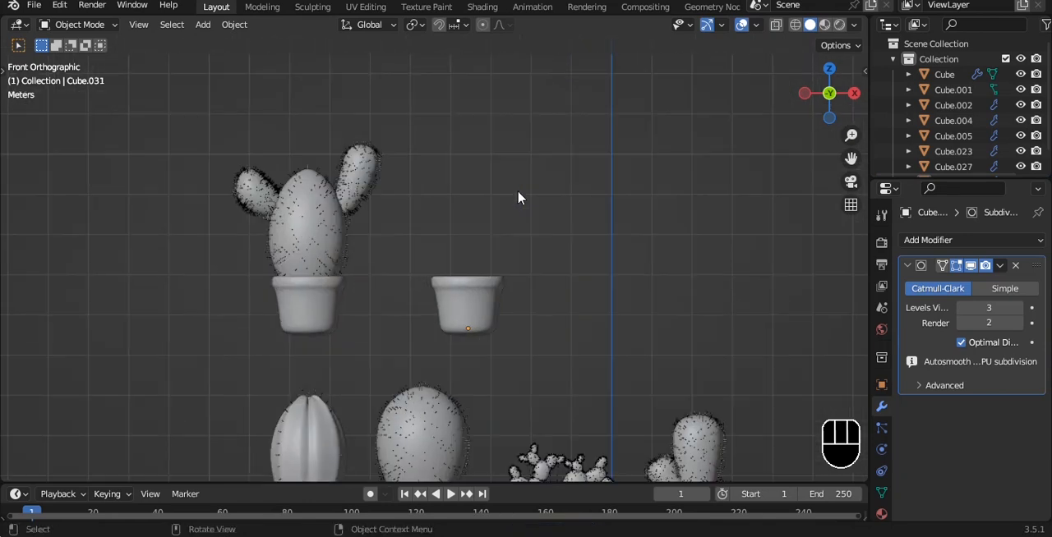
scroll(518, 168, down, 5)
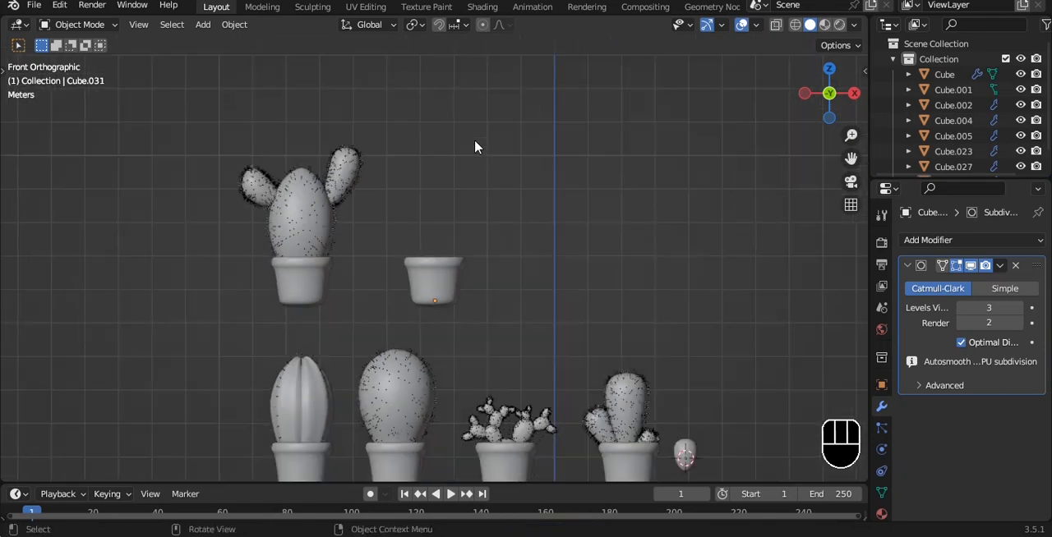
Duplicate the small egg-shaped bud beside the first row's last cactus and place the copy above the empty pot.
key(shift+d)
right_click(374, 212)
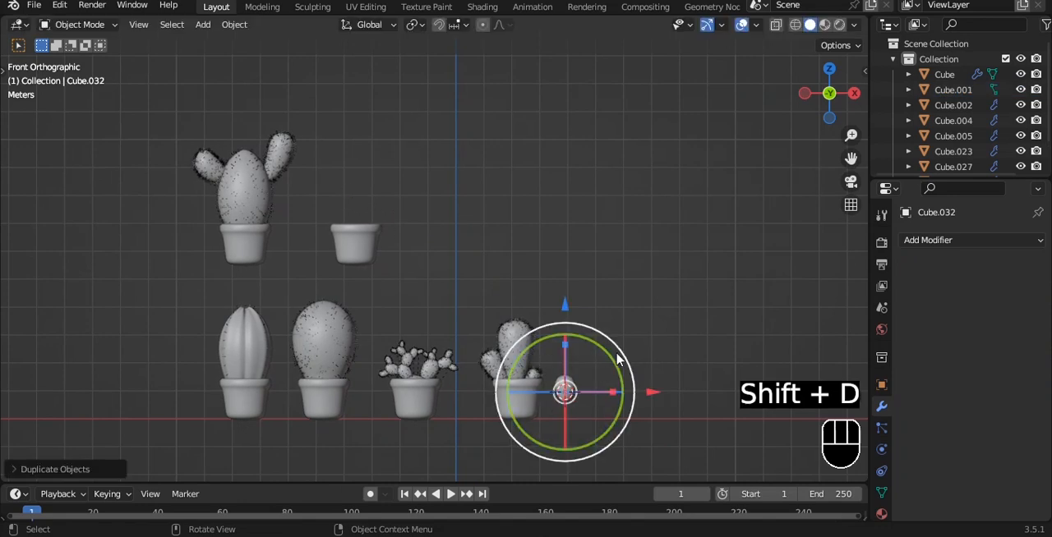
key(a)
click(570, 387)
key(shift+d)
click(409, 198)
alt+drag(507, 244, 507, 280)
key(grave)
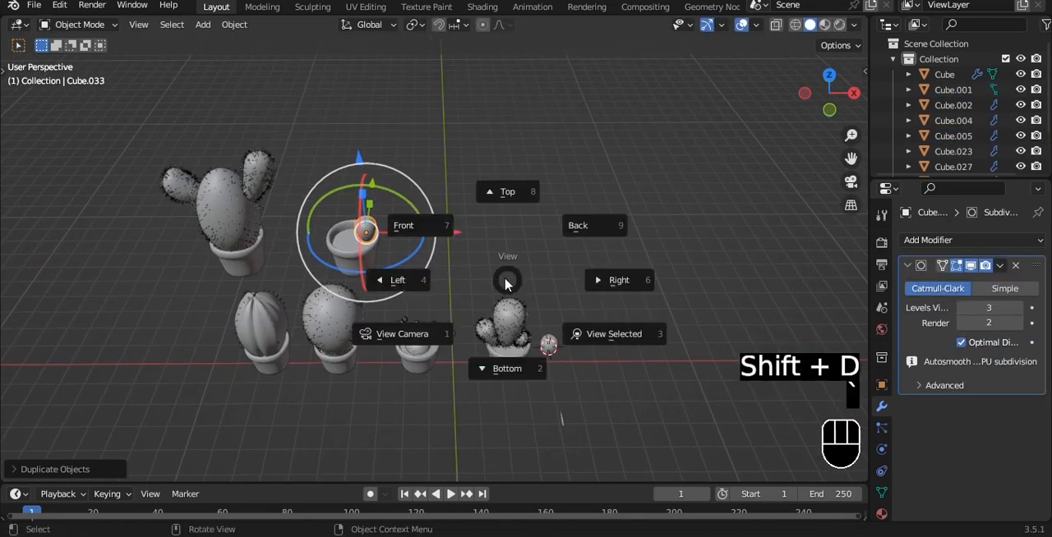
click(406, 222)
Centre the bud copy over the pot along the X axis.
scroll(406, 215, up, 3)
scroll(555, 265, up, 3)
alt+shift+drag(406, 213, 528, 240)
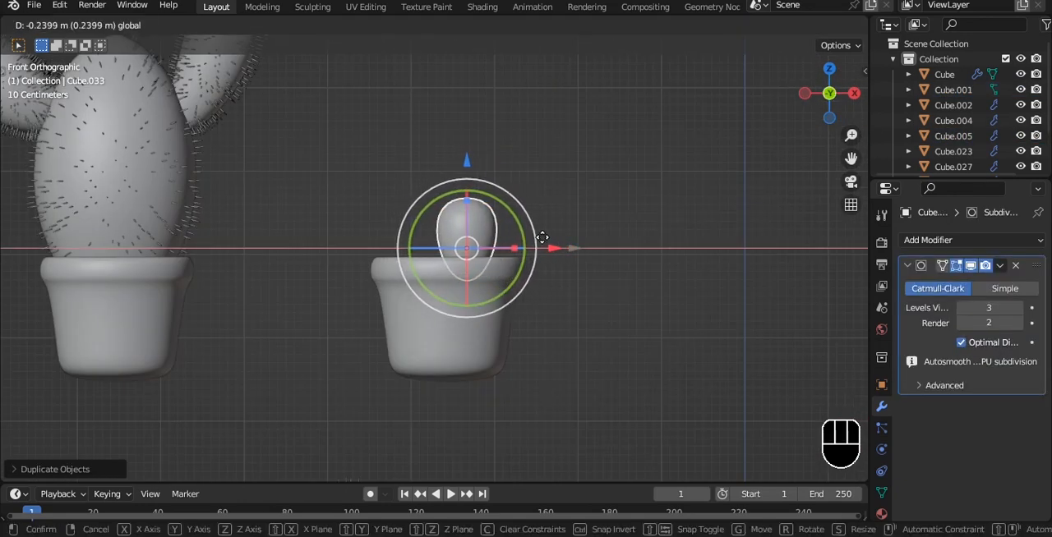
click(541, 237)
key(ctrl+z)
Scale down the bud's top face and extrude it upward by about 1.5 m.
key(Tab)
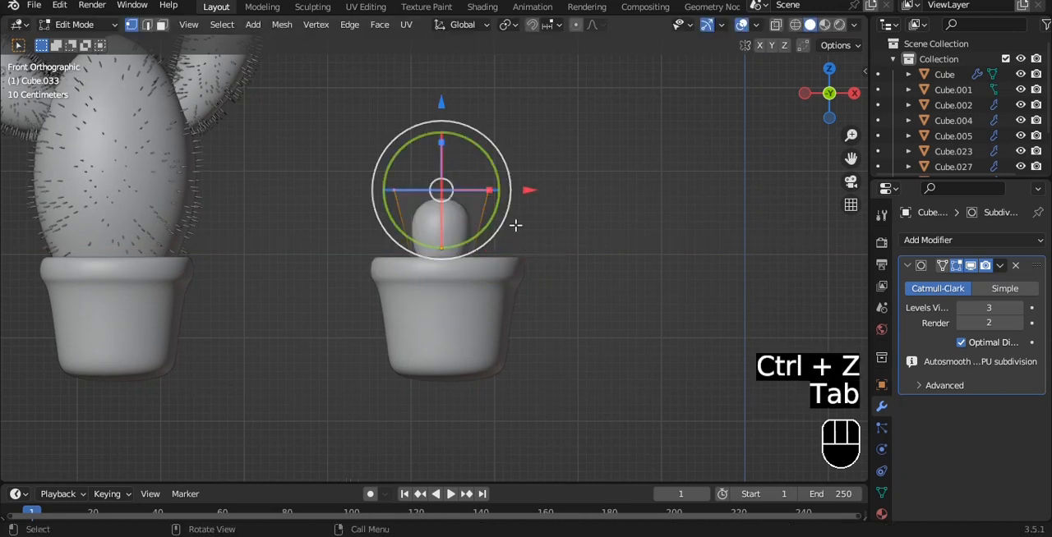
alt+shift+drag(515, 224, 508, 294)
key(s)
click(634, 286)
key(e)
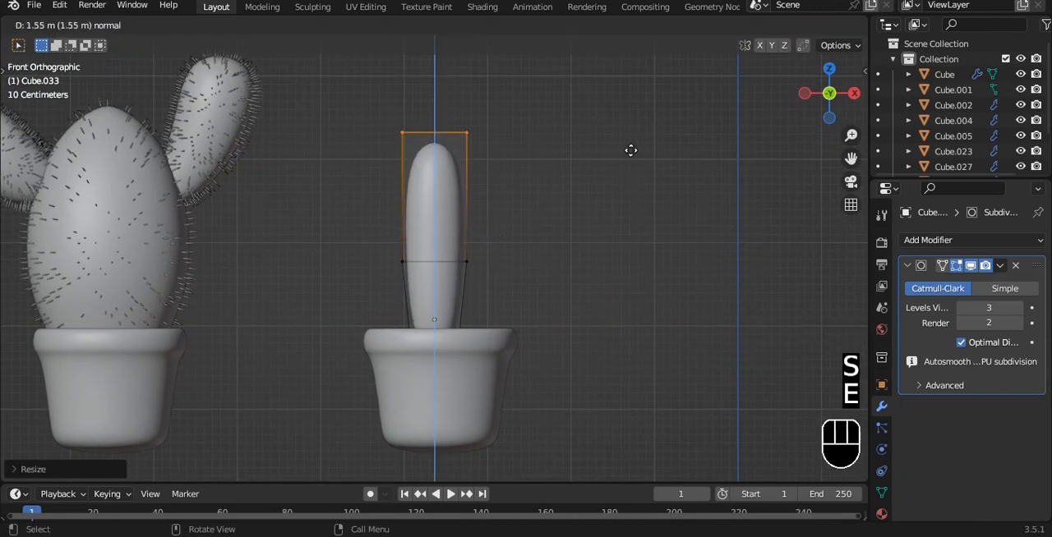
click(629, 158)
Lower the column's top face slightly and extrude it upward again by about 1.2 m.
alt+shift+drag(588, 194, 594, 246)
drag(446, 117, 448, 144)
key(e)
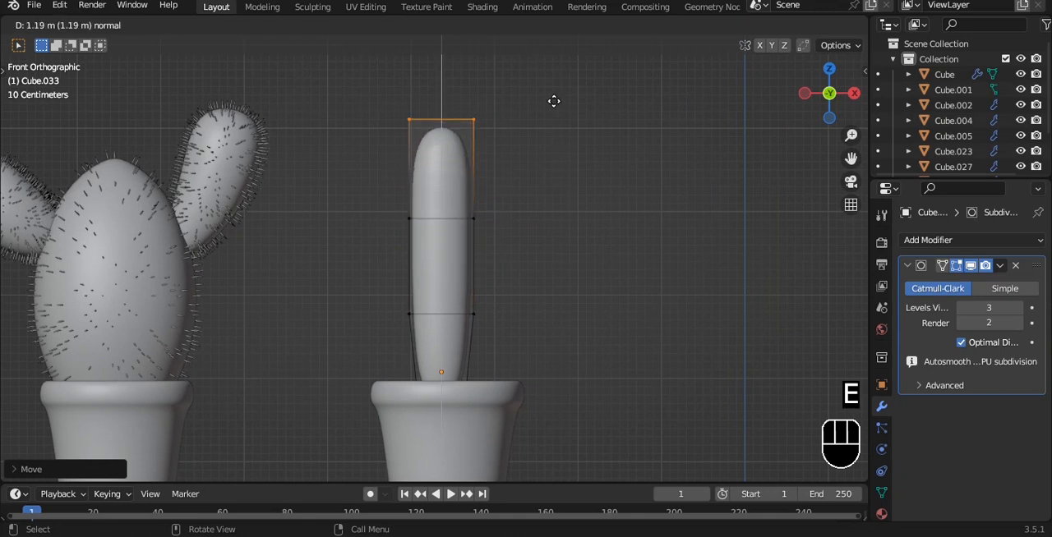
click(554, 96)
Shift the column's lower ring and its top face slightly along X to bend it, and return to Object Mode.
key(alt+z)
drag(371, 272, 546, 357)
drag(534, 314, 551, 314)
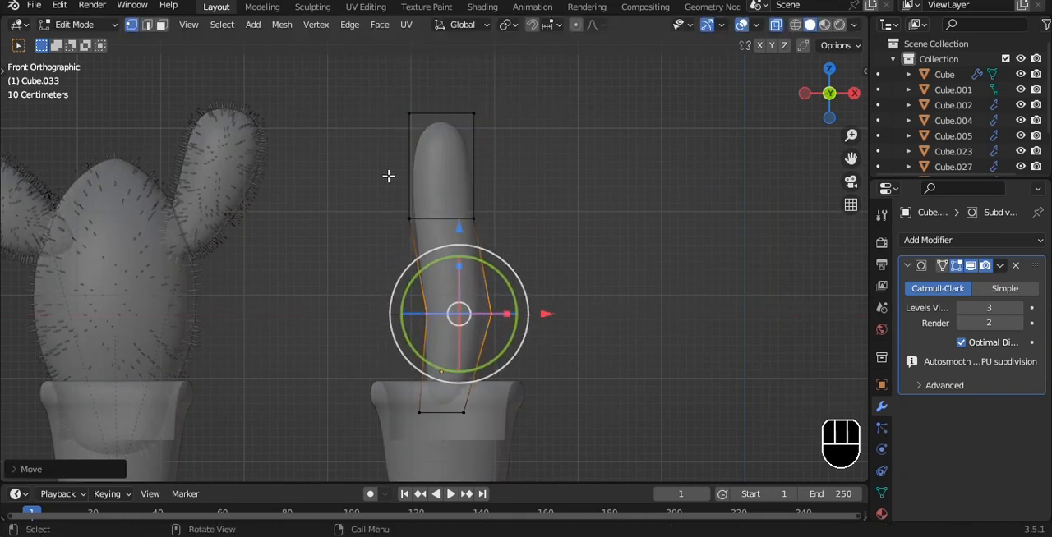
drag(376, 176, 584, 61)
drag(529, 113, 542, 114)
key(Tab)
scroll(533, 177, down, 1)
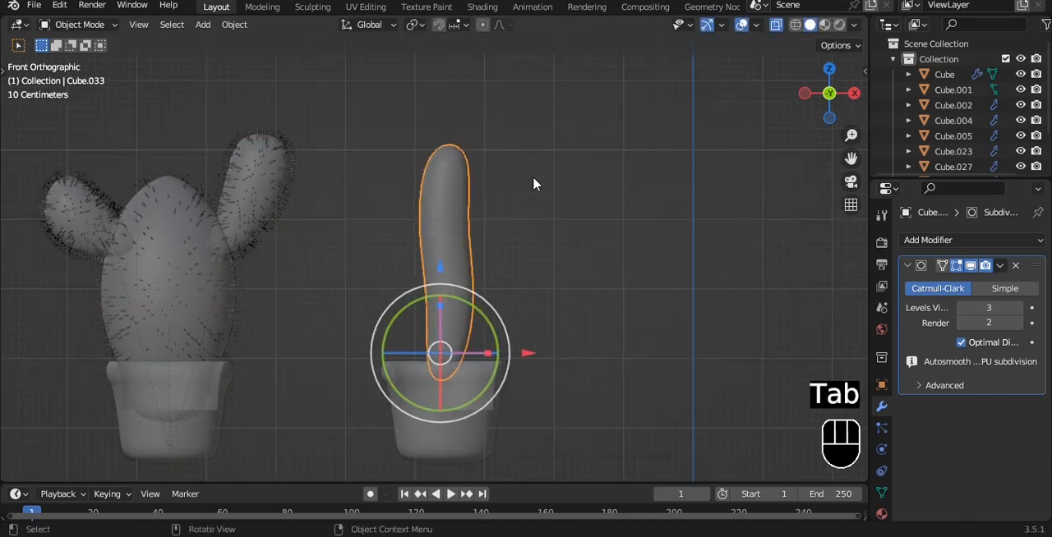
key(alt+z)
Lower the bent column into its pot.
key(grave)
alt+drag(497, 224, 439, 285)
click(425, 221)
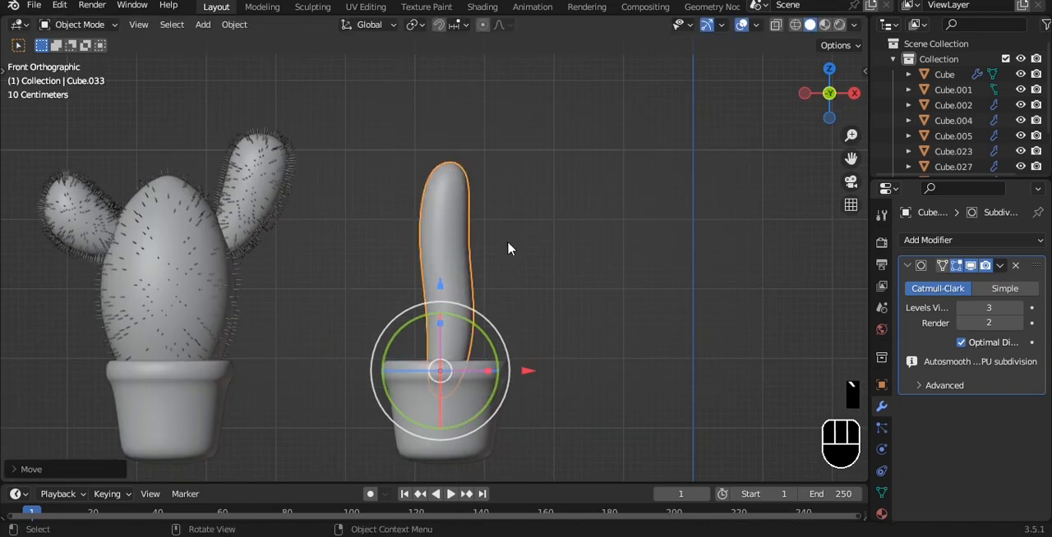
shift+middle_drag(508, 210, 506, 179)
scroll(507, 179, up, 1)
scroll(507, 178, down, 5)
shift+middle_drag(474, 232, 436, 184)
scroll(435, 184, up, 3)
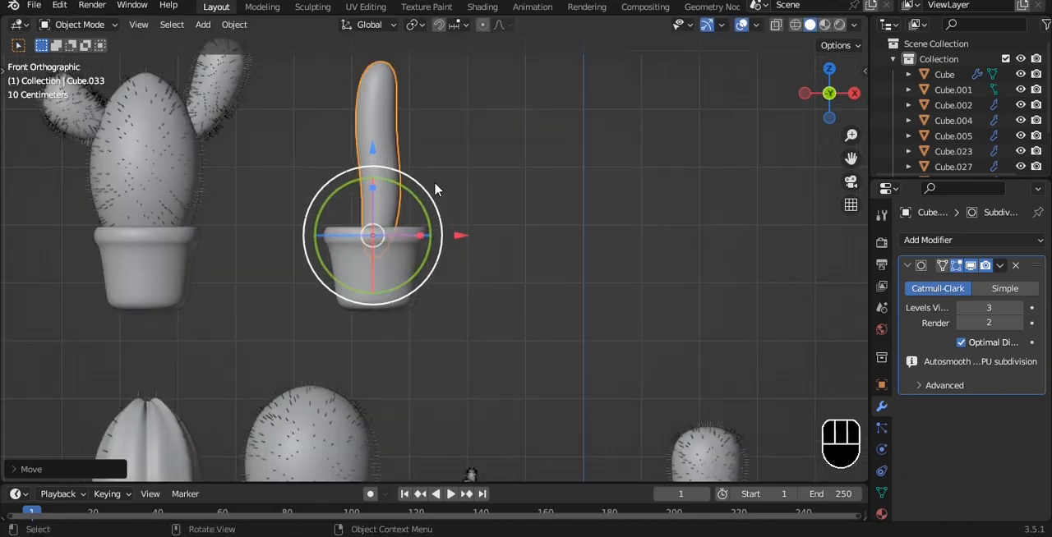
key(shift+d)
key(x)
click(468, 185)
scroll(493, 247, up, 4)
drag(519, 278, 521, 288)
key(Delete)
Set the column's Subdivision viewport level to 2 and apply the modifier.
click(448, 189)
key(grave)
click(446, 157)
key(Tab)
scroll(435, 304, up, 2)
shift+middle_drag(435, 321, 456, 148)
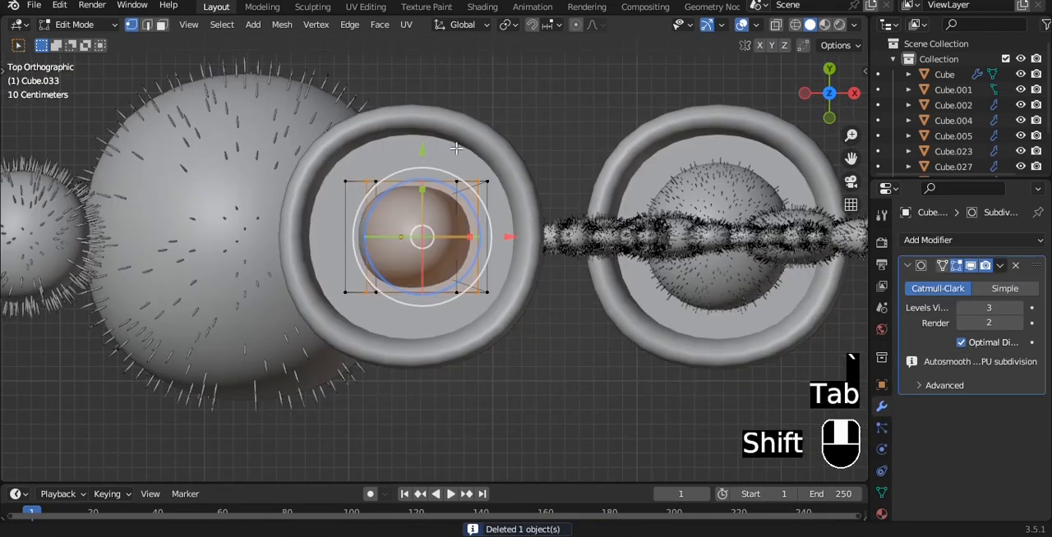
key(Tab)
scroll(456, 148, up, 1)
key(ctrl+a)
key(ctrl+z)
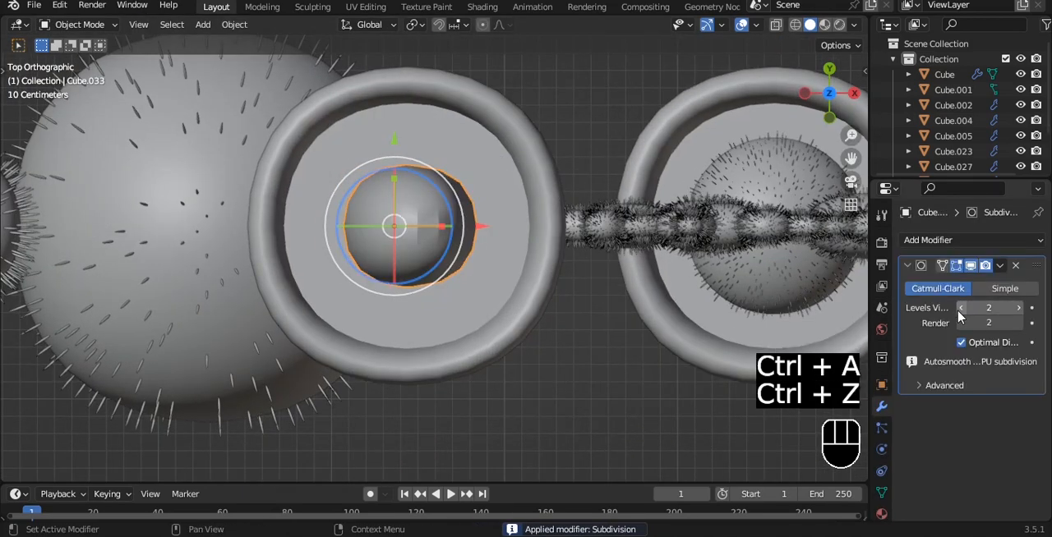
key(ctrl+a)
Select four evenly spaced vertical edge loops around the column and scale them inward to form grooves.
key(Tab)
scroll(479, 270, up, 3)
key(Tab)
middle_drag(479, 271, 467, 252)
scroll(465, 191, down, 4)
key(a)
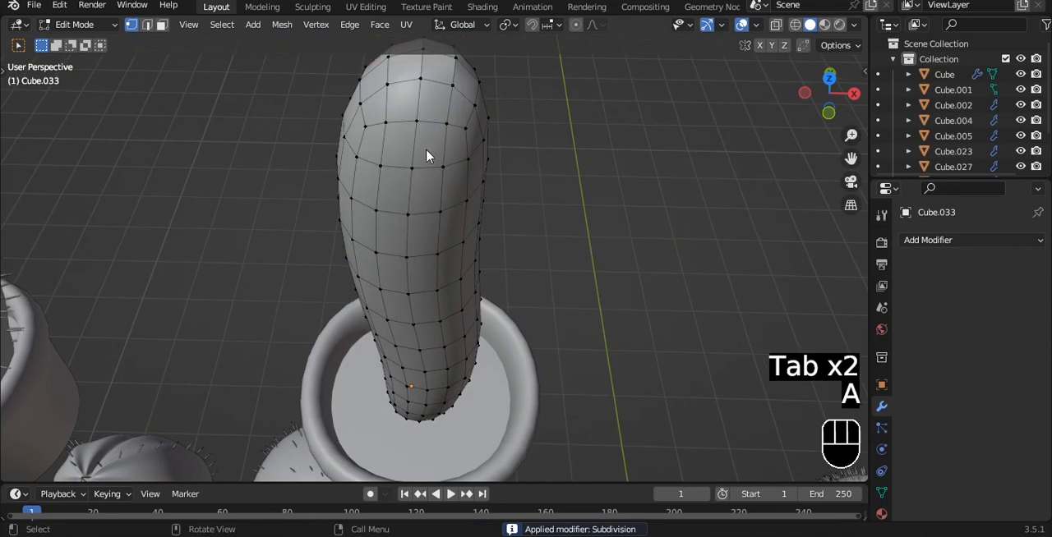
key(grave)
alt+shift+click(429, 313)
scroll(429, 313, up, 4)
shift+middle_drag(439, 366, 429, 214)
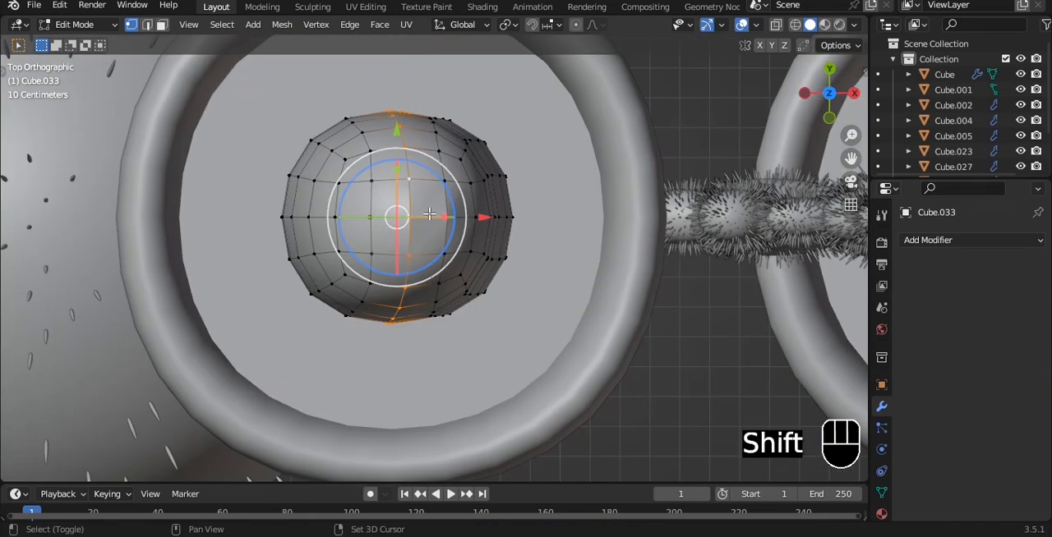
key(s)
click(567, 176)
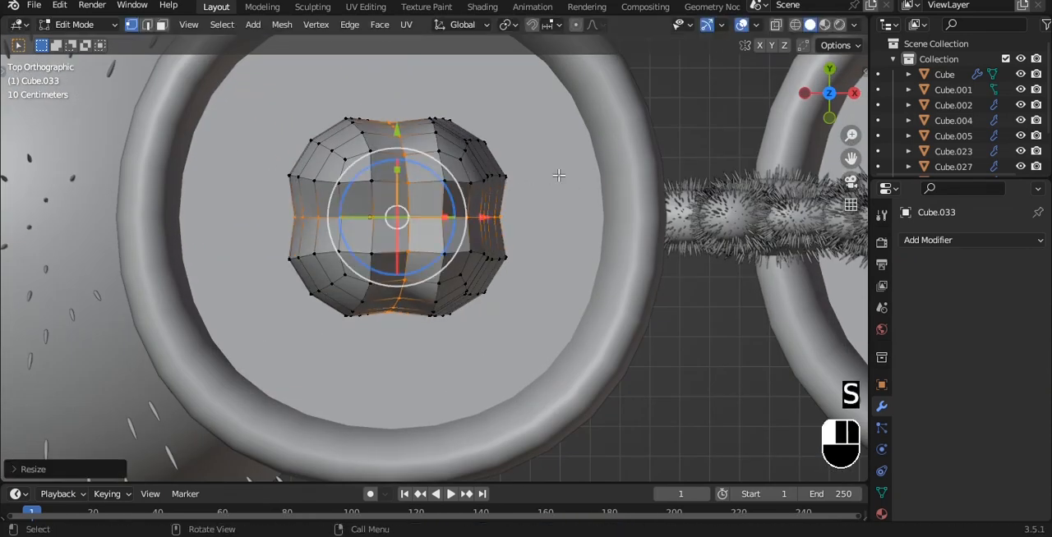
Add a level 3 Subdivision modifier to the grooved column and save the file.
key(Tab)
key(ctrl+3)
key(grave)
scroll(515, 140, down, 6)
shift+middle_drag(512, 139, 409, 125)
Replace the groove selection with the vertical edge loops running along the column's ridges.
key(Tab)
scroll(444, 231, up, 2)
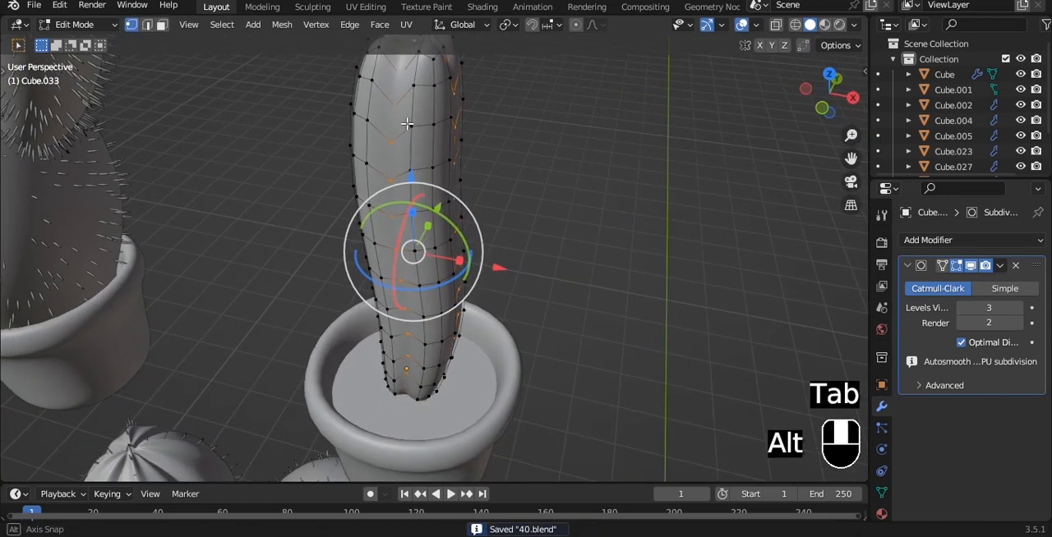
key(alt+a)
shift+middle_drag(418, 76, 404, 145)
scroll(404, 145, up, 1)
key(a)
key(a)
click(406, 149)
alt+click(408, 149)
middle_drag(195, 210, 566, 144)
alt+shift+click(426, 160)
alt+shift+click(475, 144)
alt+shift+click(404, 99)
mouse_move(485, 105)
middle_down()
mouse_move(349, 120)
mouse_move(472, 119)
middle_up()
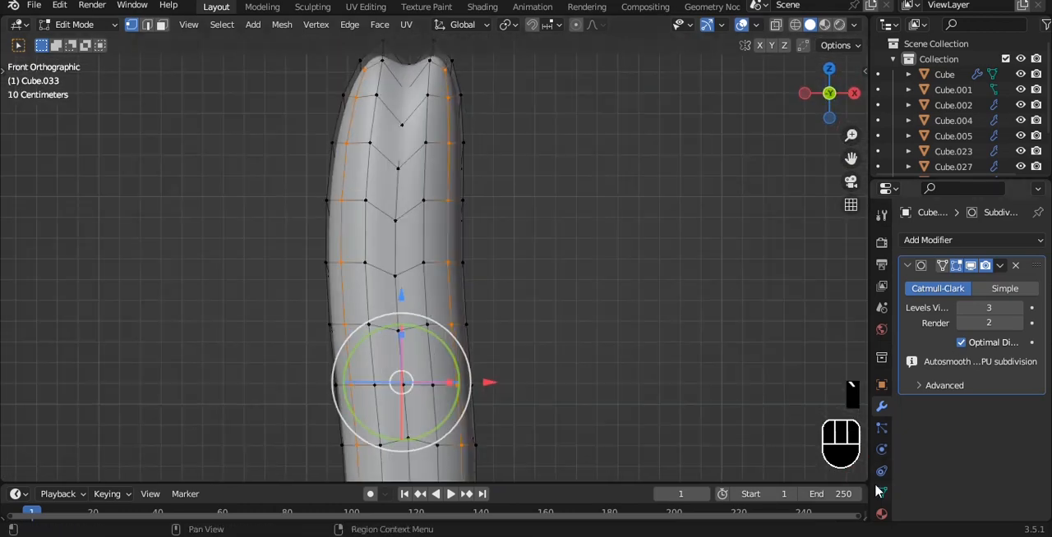
Assign the selected ridge vertices to a new vertex group, return to Object Mode, and save the file.
click(882, 492)
click(920, 385)
key(Tab)
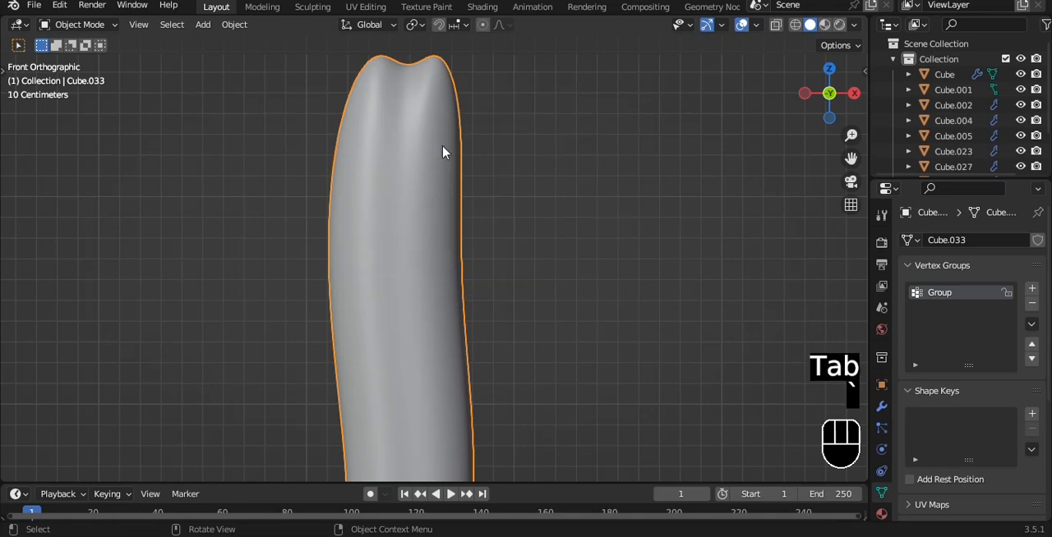
key(ctrl+s)
scroll(620, 249, down, 5)
Add a Hair particle system to the column and enable its Advanced settings.
click(881, 406)
click(882, 428)
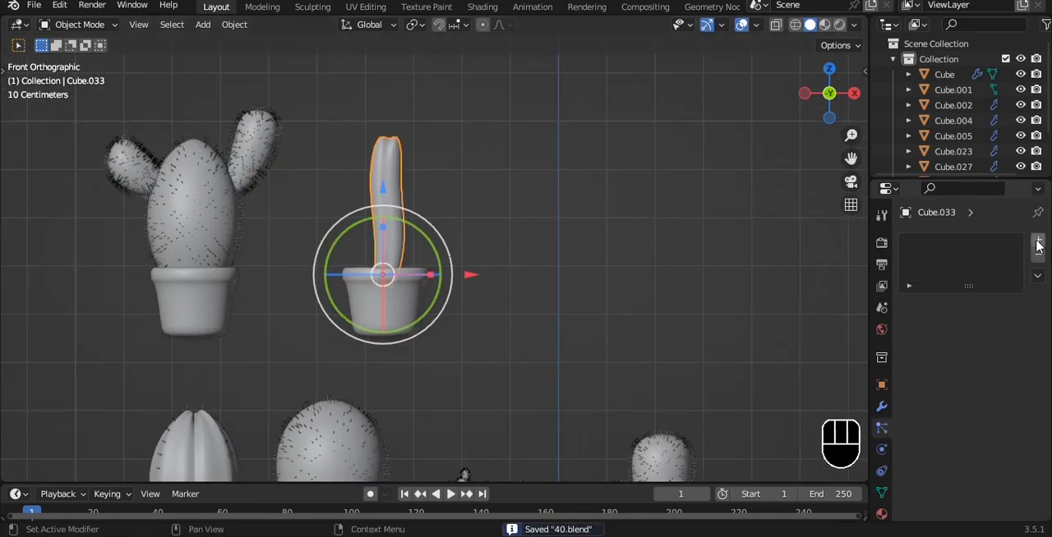
click(1037, 240)
click(1009, 325)
click(980, 344)
scroll(981, 358, down, 2)
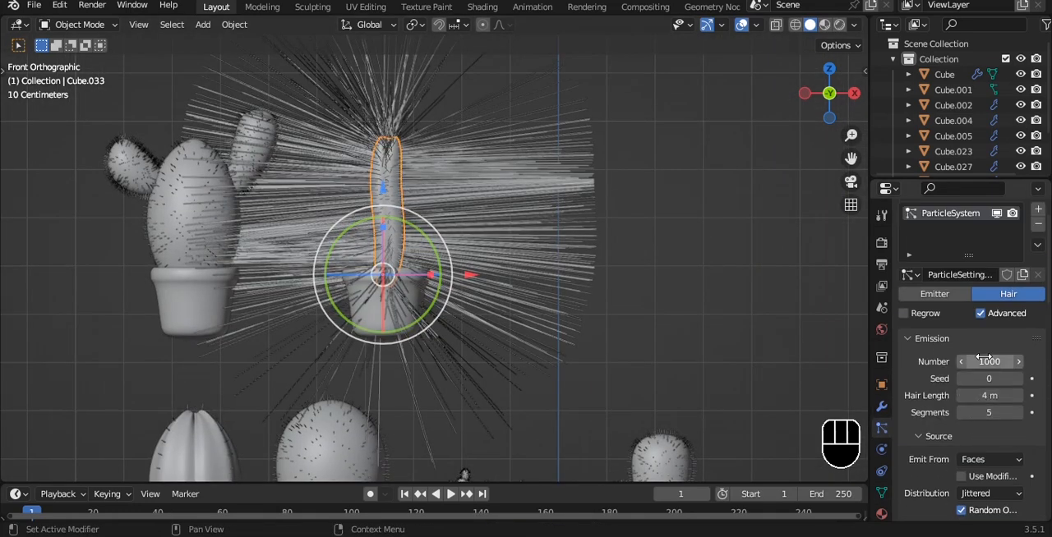
Set the hair particle number to 500 and emit the particles from Vertices.
click(984, 354)
text(500)
key(Return)
scroll(990, 324, down, 5)
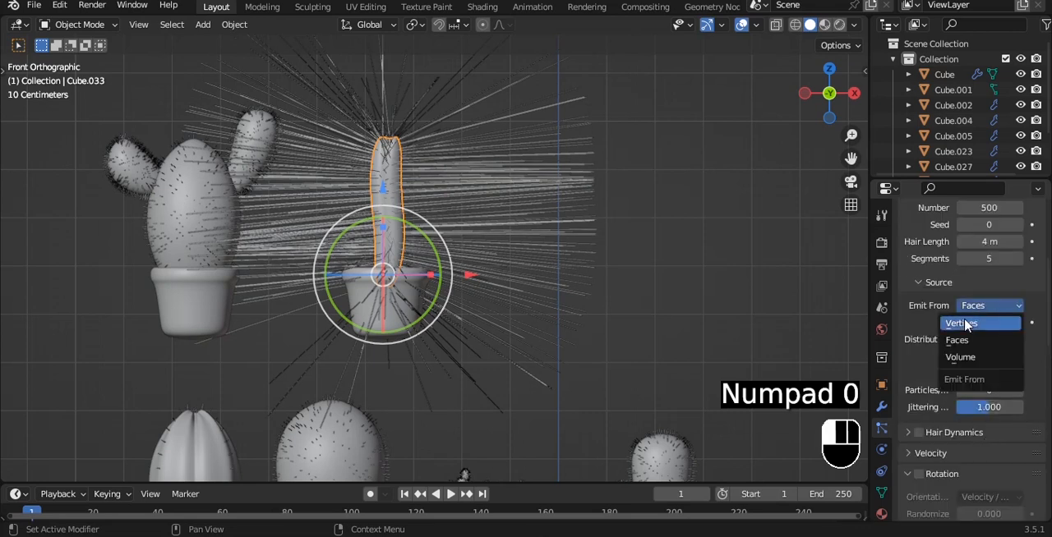
click(966, 324)
Render the particles as Object, using the small spine mesh as the instance object.
scroll(982, 386, down, 5)
click(989, 423)
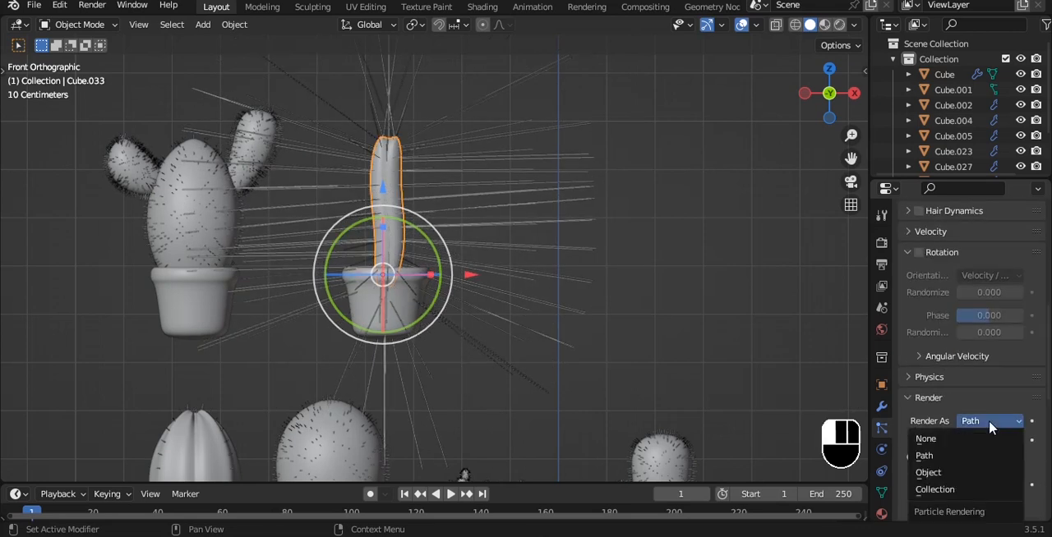
click(968, 479)
scroll(1003, 435, down, 4)
scroll(639, 314, down, 5)
alt+drag(616, 281, 577, 257)
Limit the particle density to the ridge vertex group and frame the column in front view.
scroll(945, 444, down, 6)
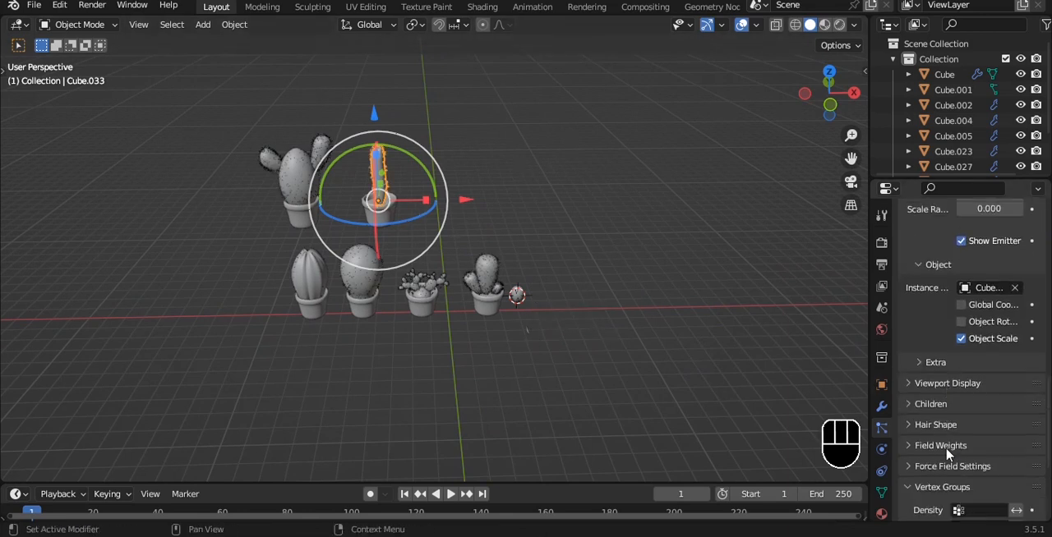
click(978, 448)
click(953, 289)
key(KP_1)
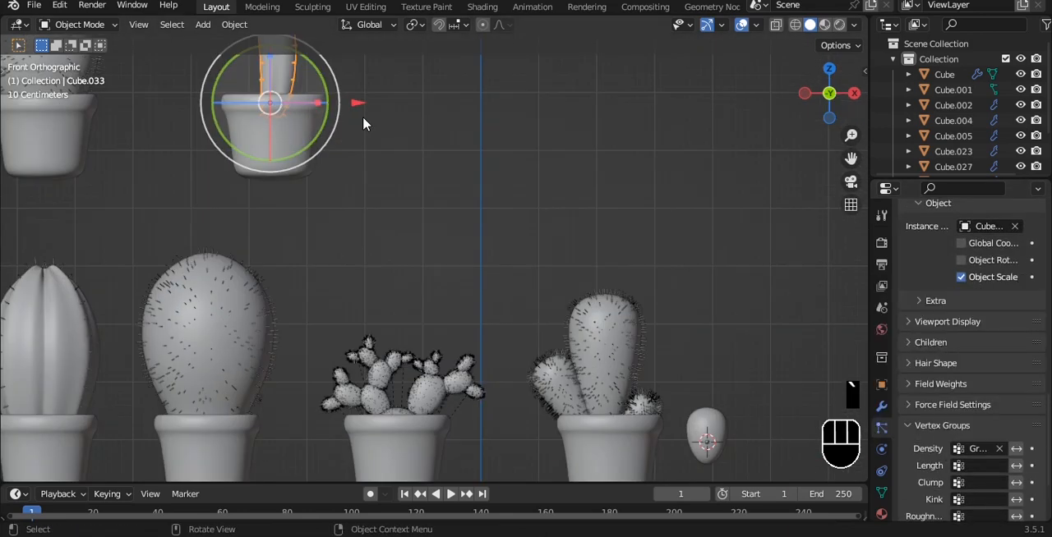
key(KP_Decimal)
Set the particle number to 2000 and inspect the spines along the column's ridges.
scroll(932, 358, up, 16)
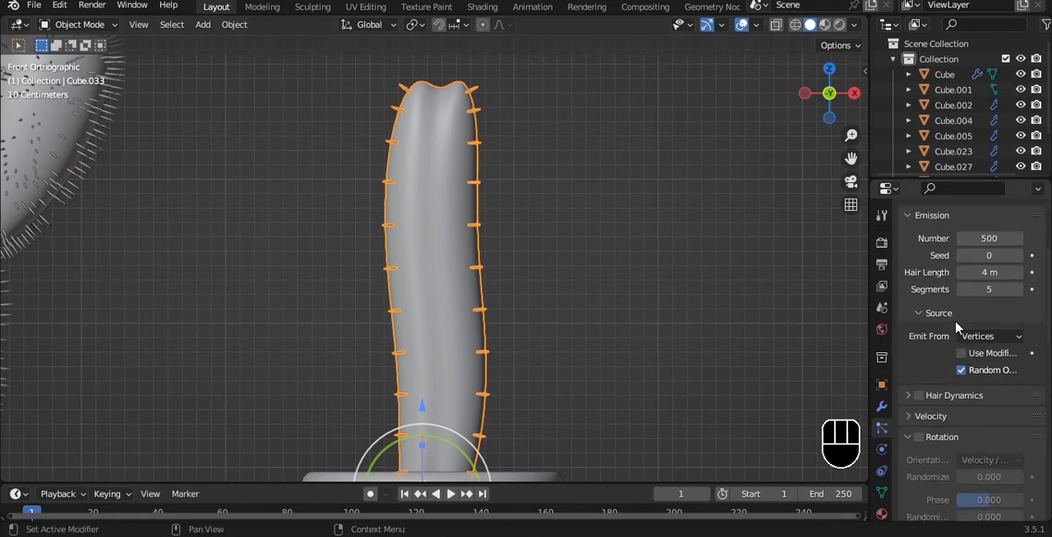
alt+drag(391, 182, 425, 223)
scroll(492, 247, up, 2)
alt+shift+drag(555, 259, 571, 355)
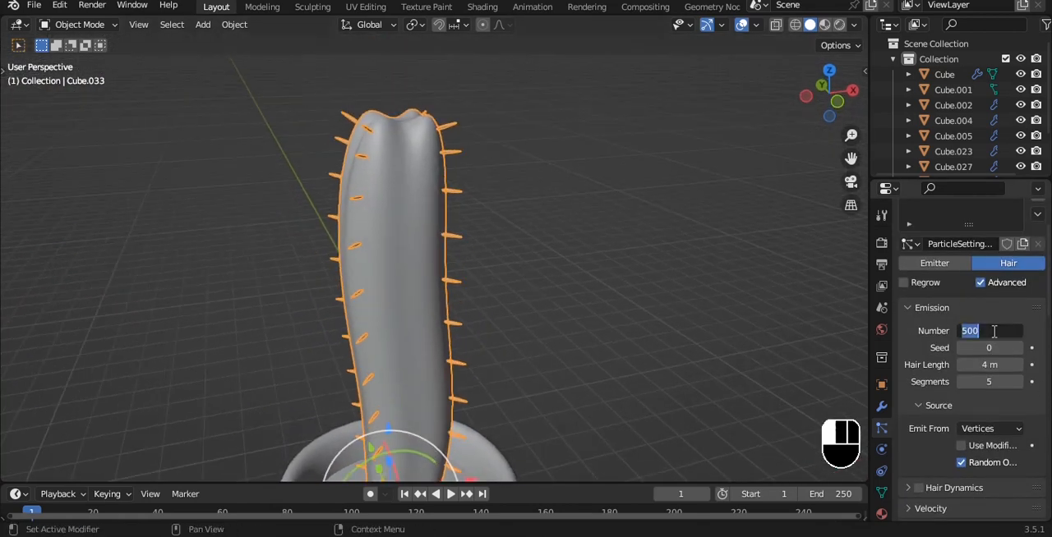
scroll(606, 210, down, 2)
alt+shift+drag(606, 209, 587, 270)
alt+drag(587, 270, 561, 256)
scroll(561, 257, up, 4)
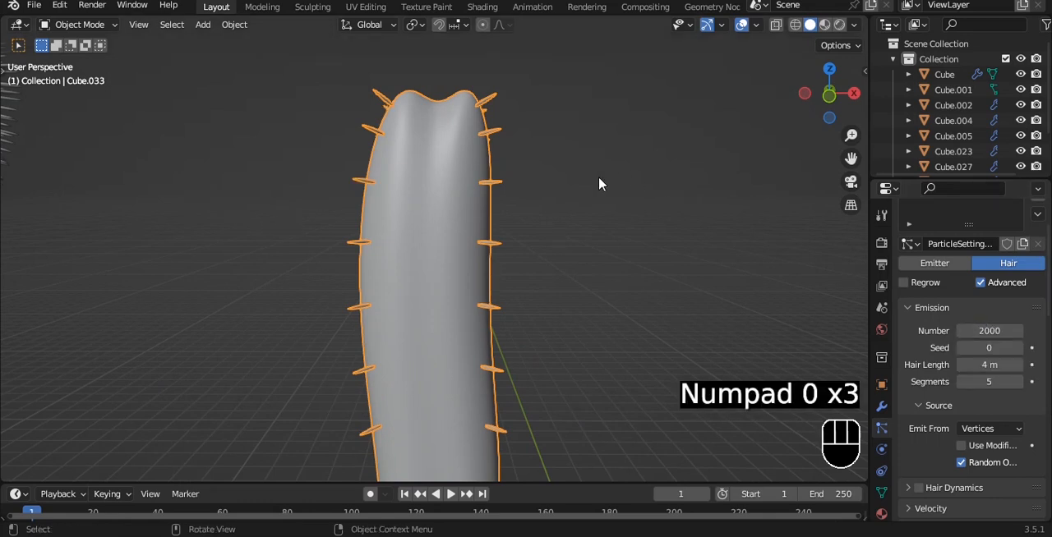
Check the spined column against its pot in front view and save the file.
click(558, 176)
scroll(556, 176, down, 3)
key(alt+z)
key(alt+z)
scroll(556, 176, down, 3)
key(grave)
click(464, 125)
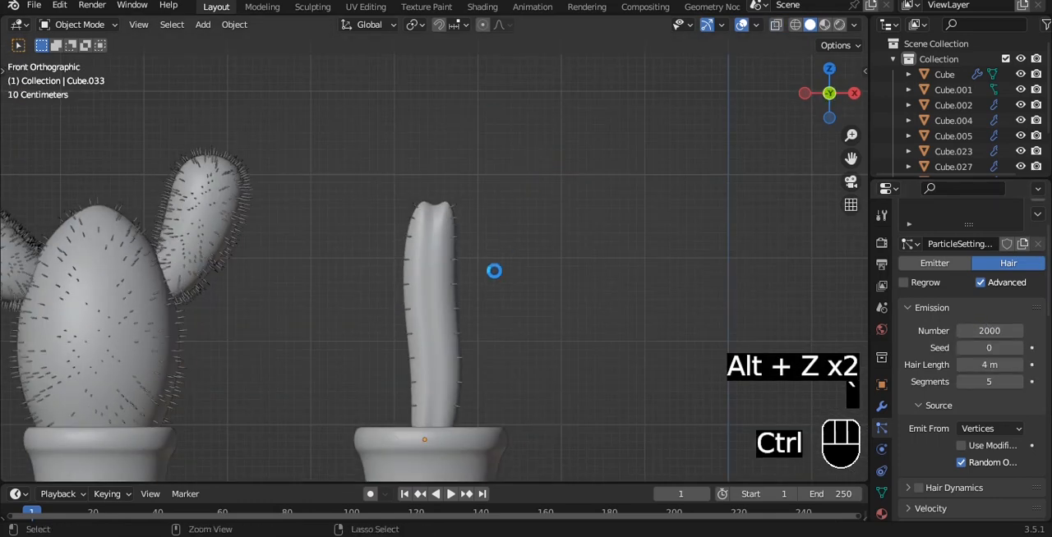
key(ctrl+s)
Duplicate the spined column, place the copy beside it toward positive X, and scale it down to a shorter column.
click(449, 266)
scroll(490, 238, up, 2)
scroll(490, 246, down, 3)
alt+shift+drag(493, 276, 469, 202)
scroll(469, 200, up, 2)
key(shift+d)
right_click(467, 195)
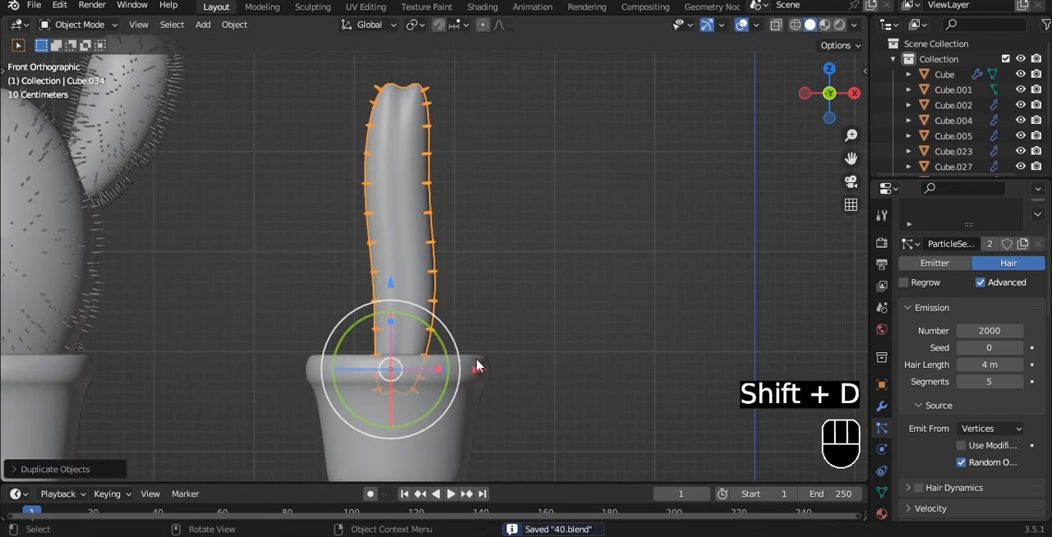
drag(477, 367, 530, 367)
key(s)
click(544, 342)
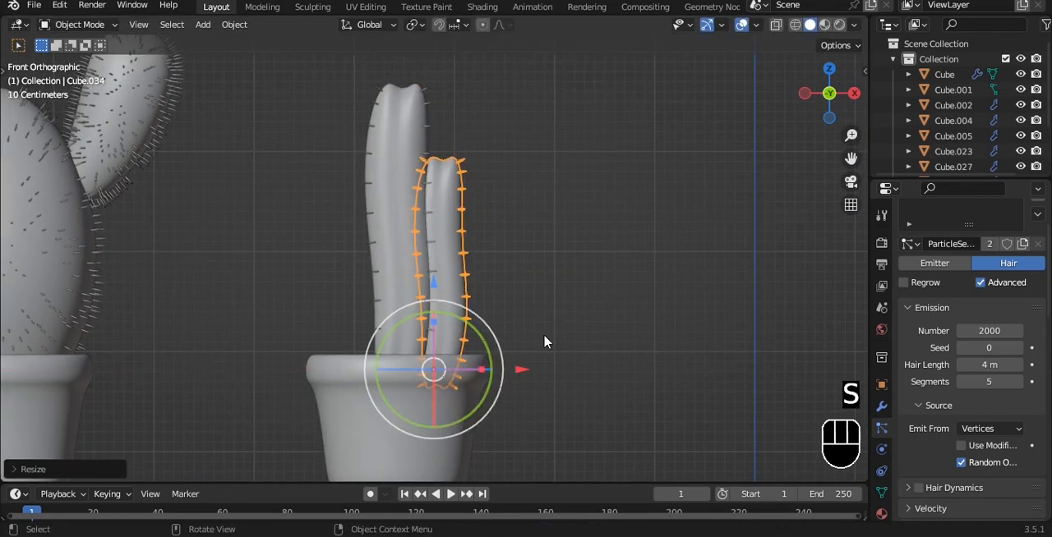
Duplicate the short column to the opposite side of the tall one and tilt the copy outward about 5 degrees.
key(shift+d)
key(x)
drag(391, 329, 380, 316)
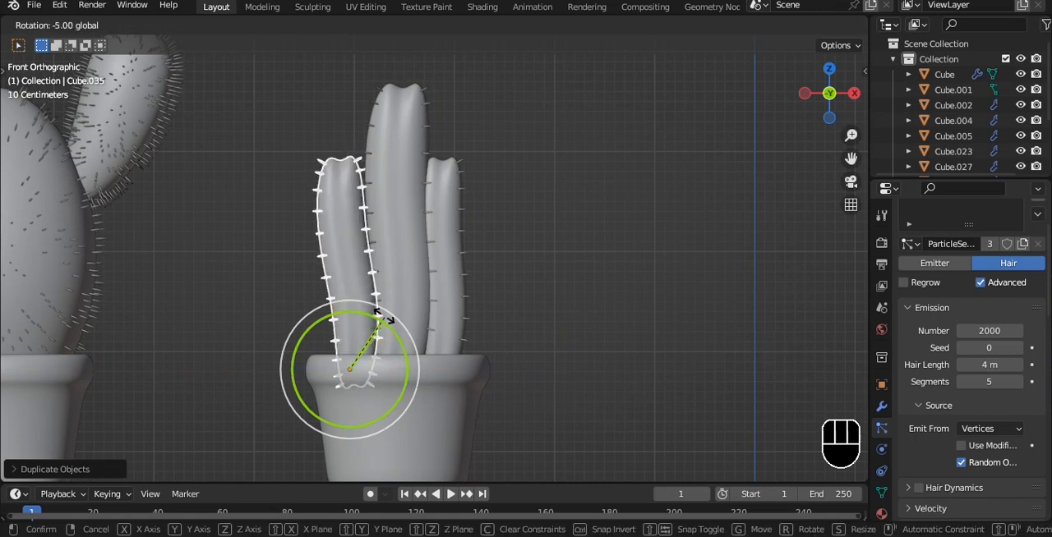
drag(428, 369, 433, 369)
click(516, 303)
mouse_move(498, 226)
alt+middle_down()
mouse_move(418, 256)
mouse_move(453, 219)
mouse_move(500, 222)
alt+middle_up()
Duplicate the tall central column in top view and place the copy near the back of the pot.
click(436, 222)
key(grave)
click(547, 149)
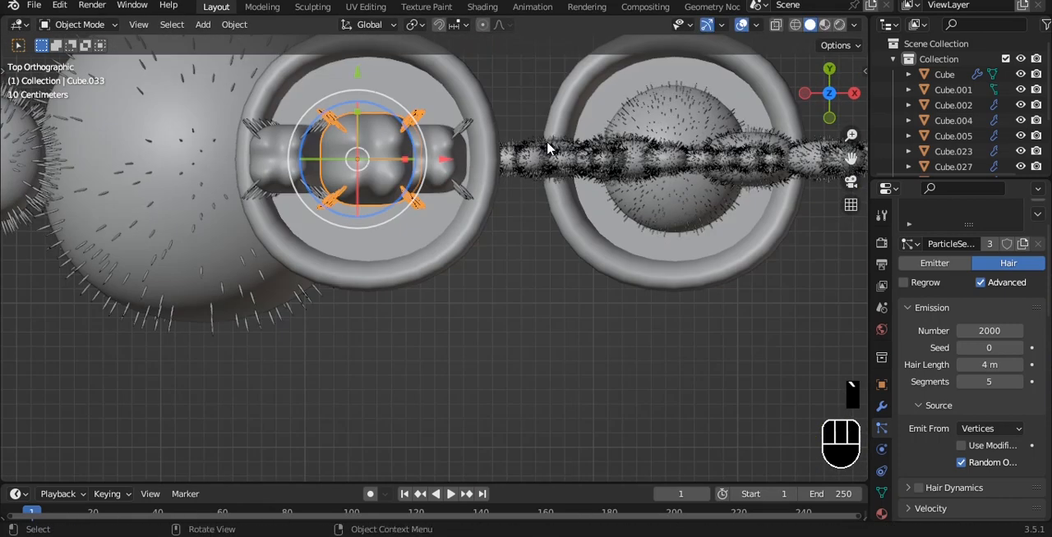
alt+shift+drag(392, 156, 430, 280)
drag(394, 196, 389, 119)
drag(484, 204, 498, 206)
Duplicate the rear tall column along Y to the front of the pot and shift the copy toward negative X.
key(shift+d)
key(z)
key(y)
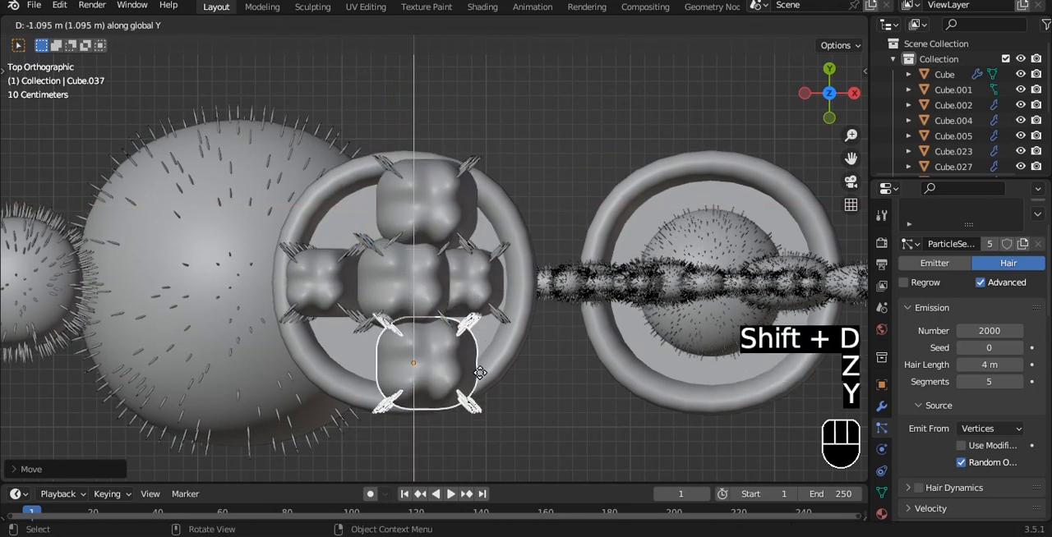
click(511, 366)
drag(501, 353, 468, 280)
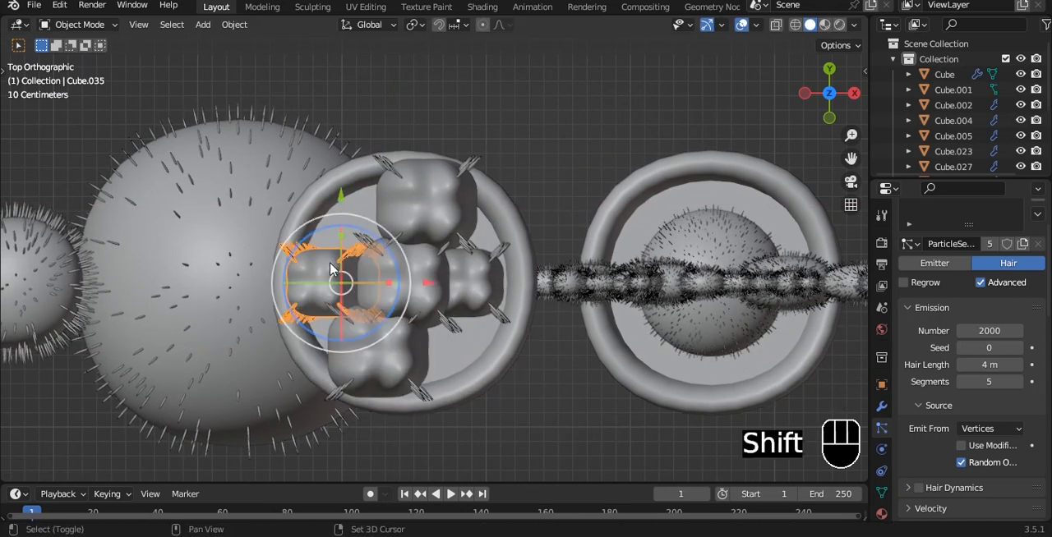
Duplicate the short tilted column along Y toward the back of the pot.
key(shift+d)
key(y)
click(503, 297)
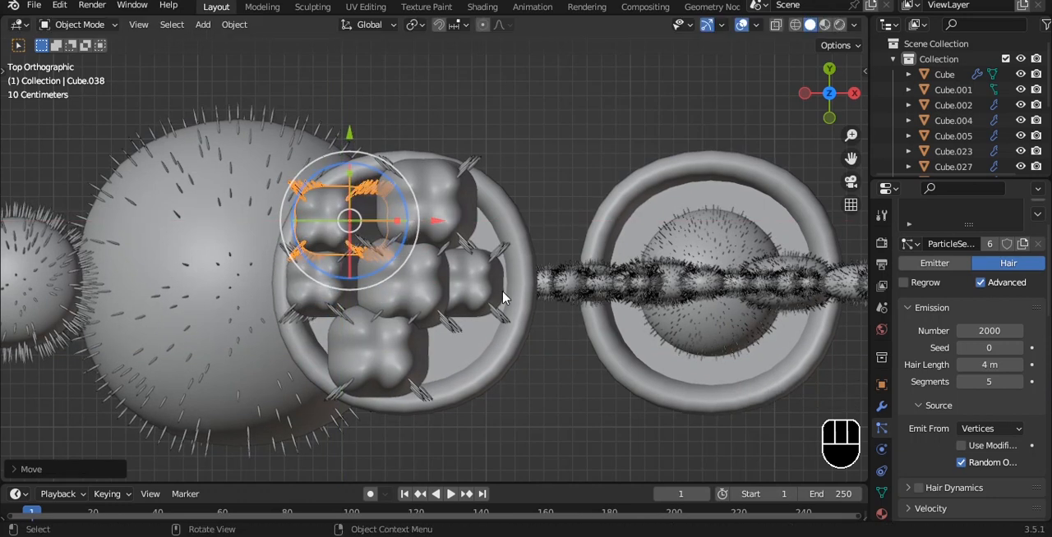
Duplicate the other short column and move the copy to the empty front area of the pot.
click(498, 280)
key(shift+d)
right_click(468, 208)
drag(458, 204, 461, 267)
middle_drag(534, 332, 500, 233)
click(542, 205)
Inspect the column cluster and rotate the tall front column about its vertical axis.
key(grave)
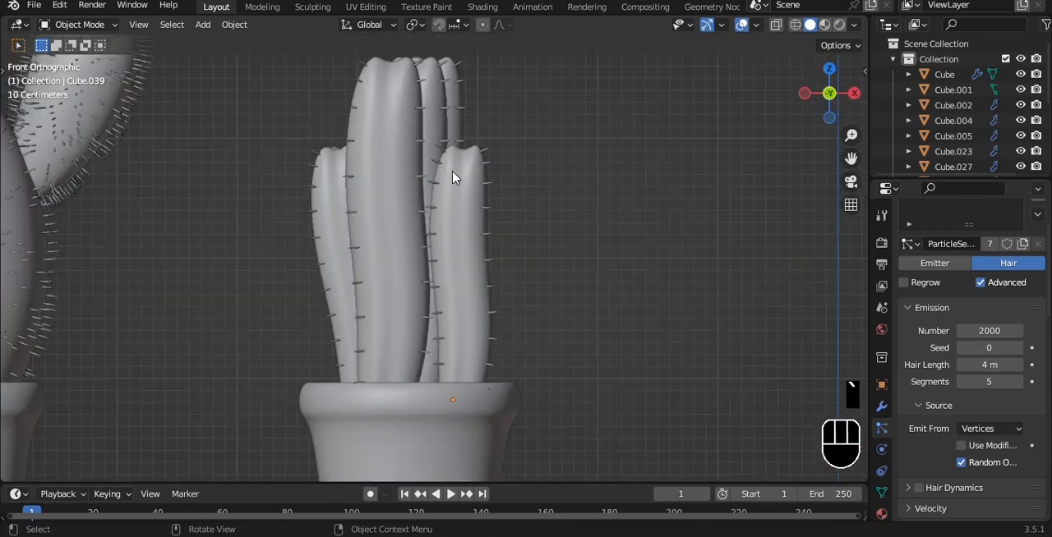
scroll(453, 175, down, 1)
click(400, 291)
middle_drag(399, 291, 444, 405)
drag(446, 404, 502, 362)
click(619, 284)
middle_drag(619, 285, 556, 176)
Bend the front short column outward by moving its tip vertices along X with proportional editing.
key(grave)
click(458, 227)
key(Tab)
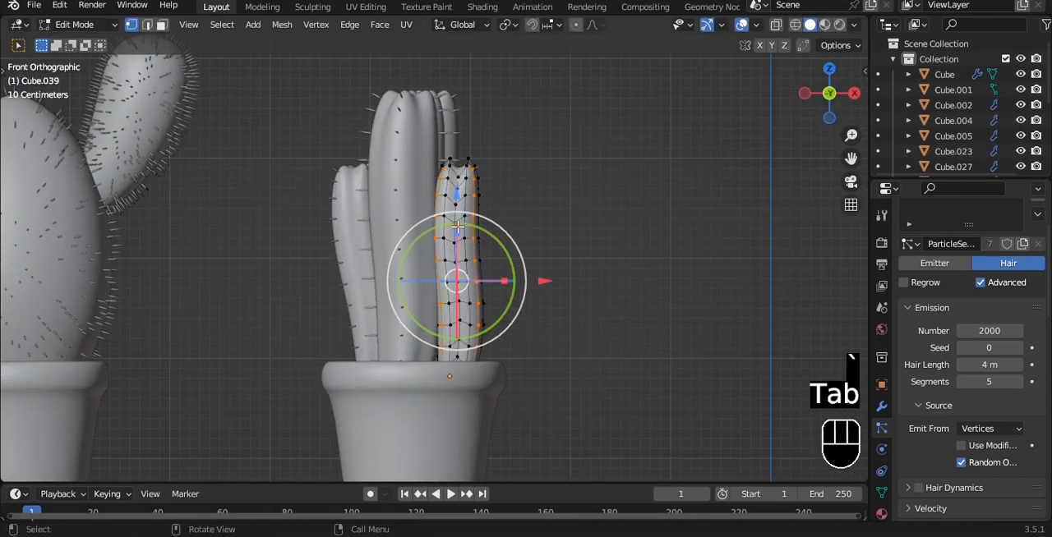
key(alt+z)
scroll(396, 169, up, 4)
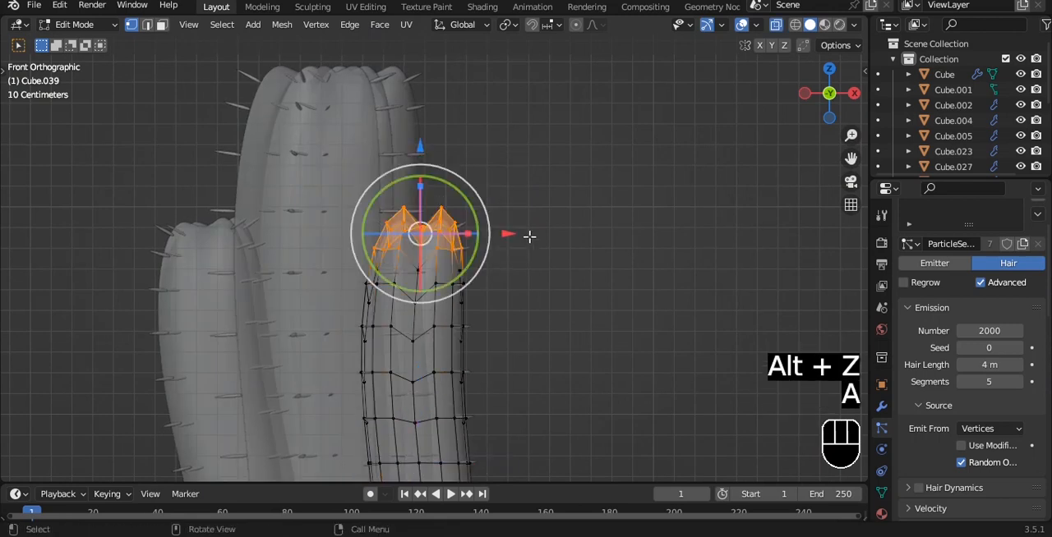
scroll(502, 161, down, 2)
scroll(520, 163, up, 5)
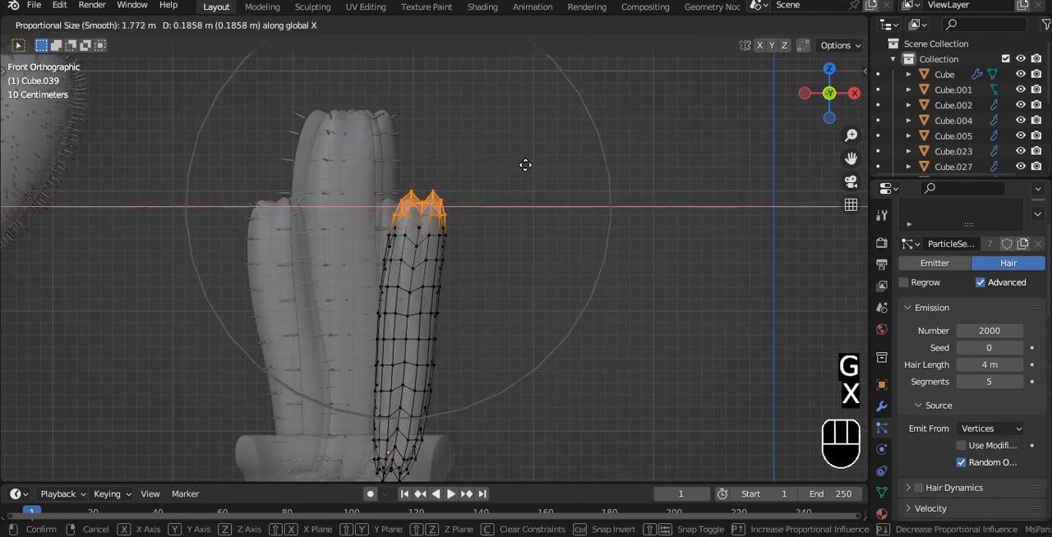
scroll(552, 181, up, 1)
click(548, 180)
key(Tab)
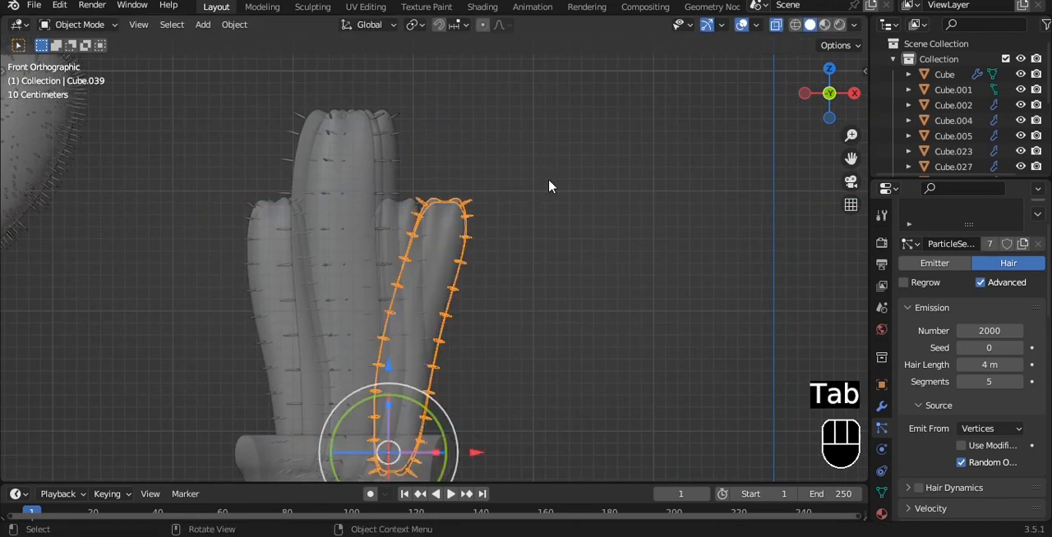
Bend the short tilted column outward toward negative X with proportional editing on its tip and save the file.
key(alt+z)
shift+middle_drag(476, 162, 323, 219)
click(326, 236)
key(Tab)
key(alt+z)
drag(271, 131, 444, 218)
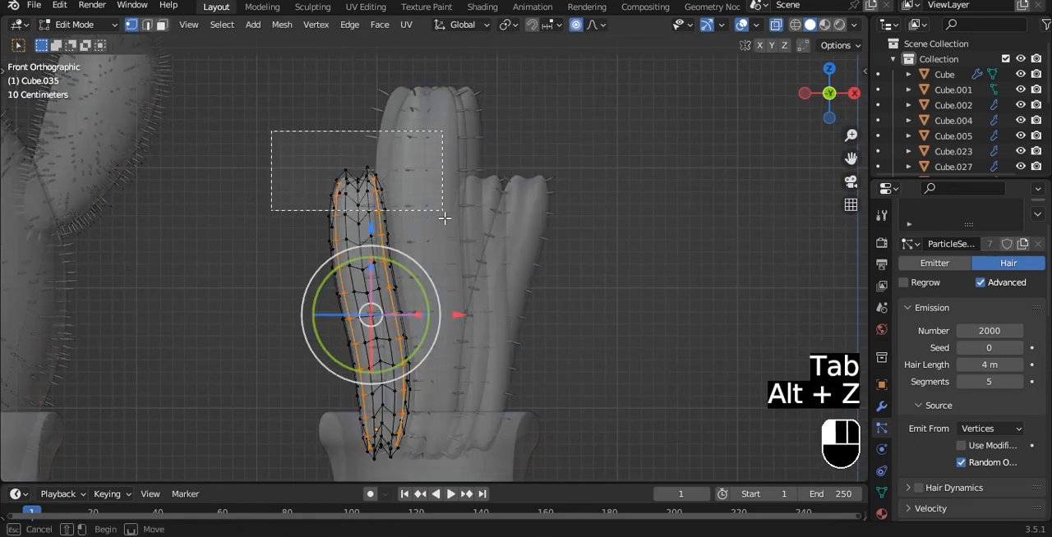
key(g)
key(x)
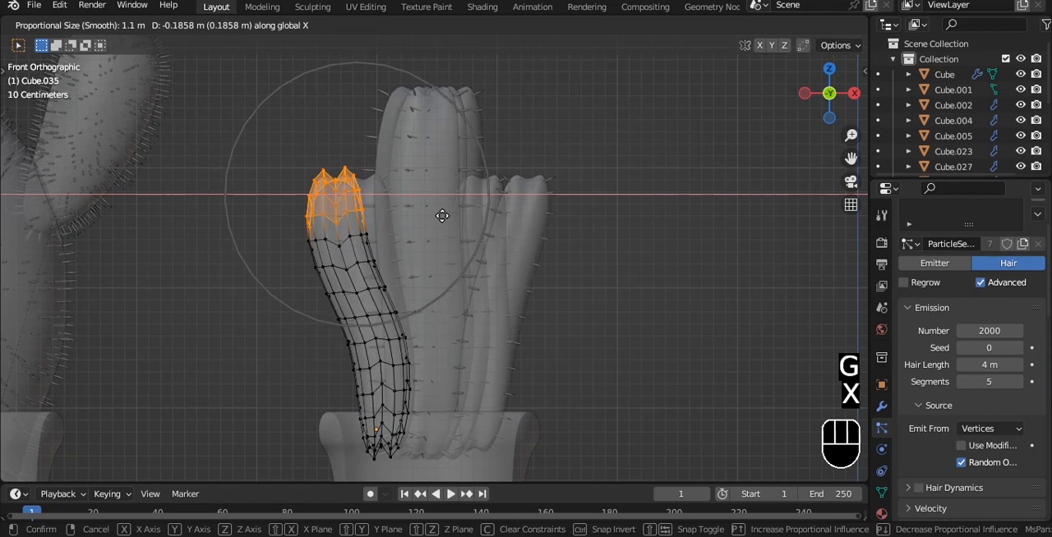
click(435, 234)
key(Tab)
key(alt+z)
alt+middle_drag(611, 246, 490, 224)
key(ctrl+s)
Bend the tall front column toward negative X by moving its tip vertices with proportional editing.
key(grave)
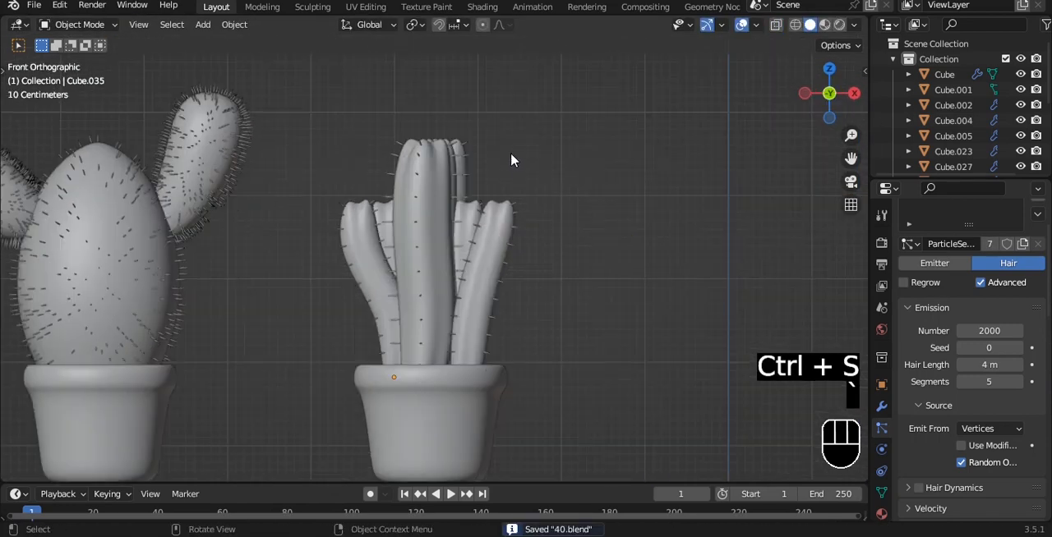
scroll(428, 202, up, 1)
click(433, 145)
key(Tab)
key(alt+z)
drag(353, 87, 511, 145)
key(g)
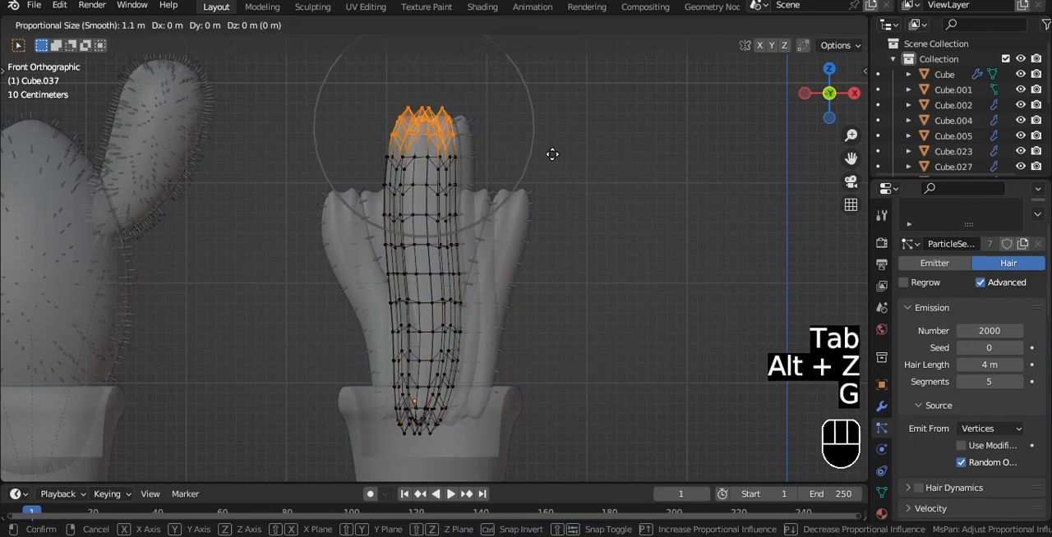
key(x)
click(517, 142)
key(Tab)
key(alt+z)
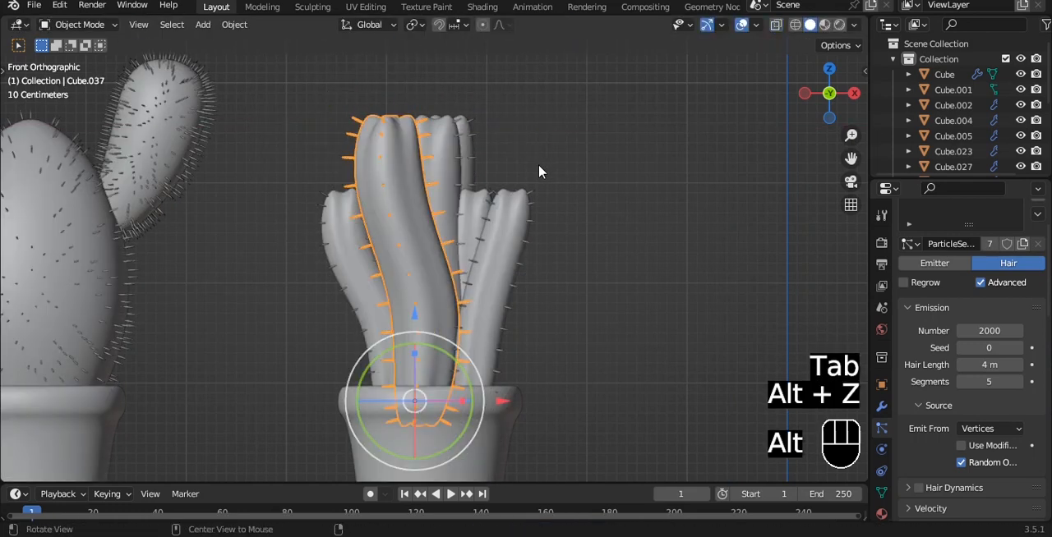
Save the file and review the column cluster alongside the other potted cacti in front view.
click(539, 172)
scroll(538, 202, down, 2)
middle_drag(538, 203, 519, 215)
key(ctrl+s)
key(grave)
click(419, 159)
key(alt+z)
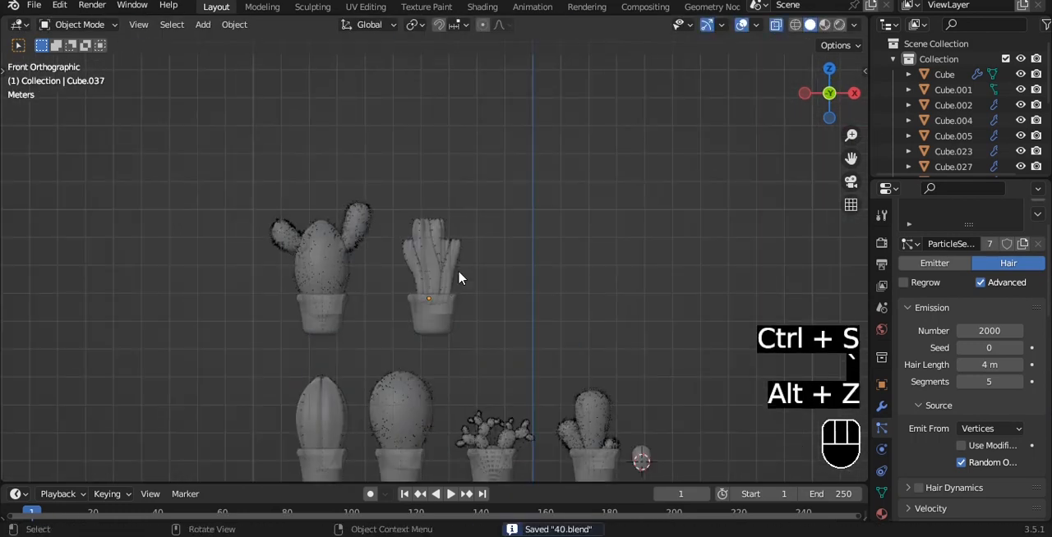
scroll(458, 277, up, 2)
key(alt+z)
Parent all the spined columns to their pot with Object (Keep Transform) and save the file.
key(KP_7)
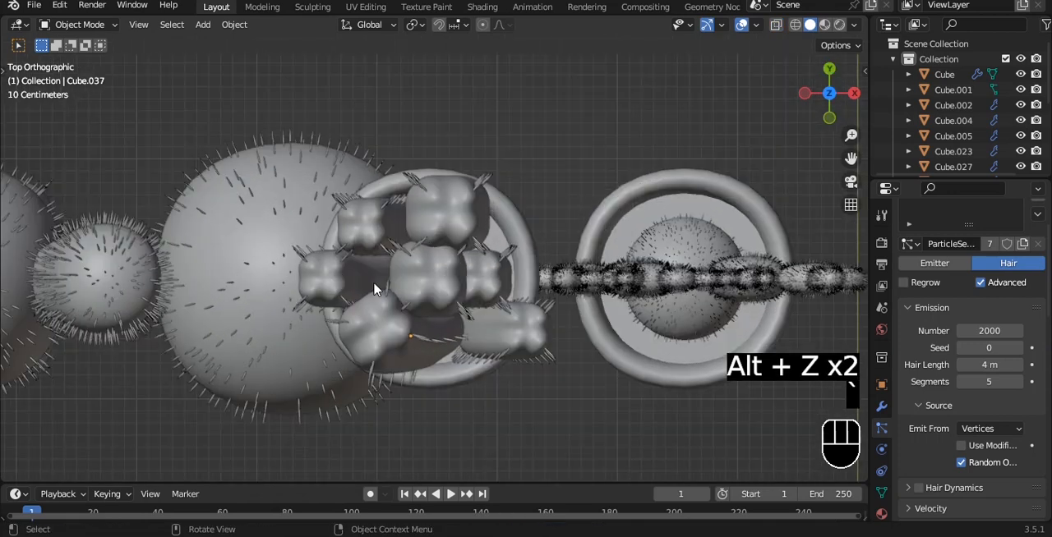
shift+click(353, 234)
shift+click(421, 350)
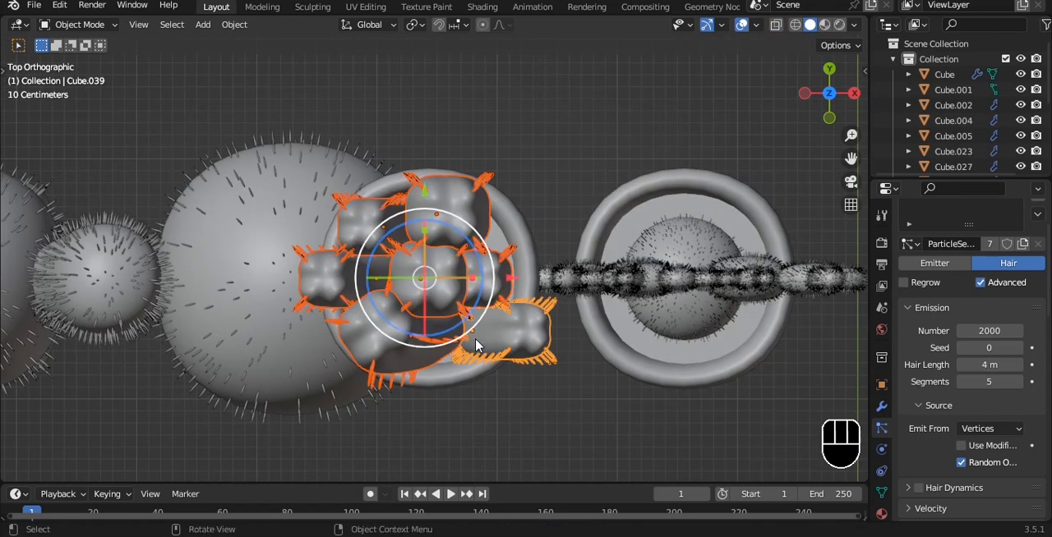
key(KP_1)
alt+shift+click(474, 201)
key(ctrl+p)
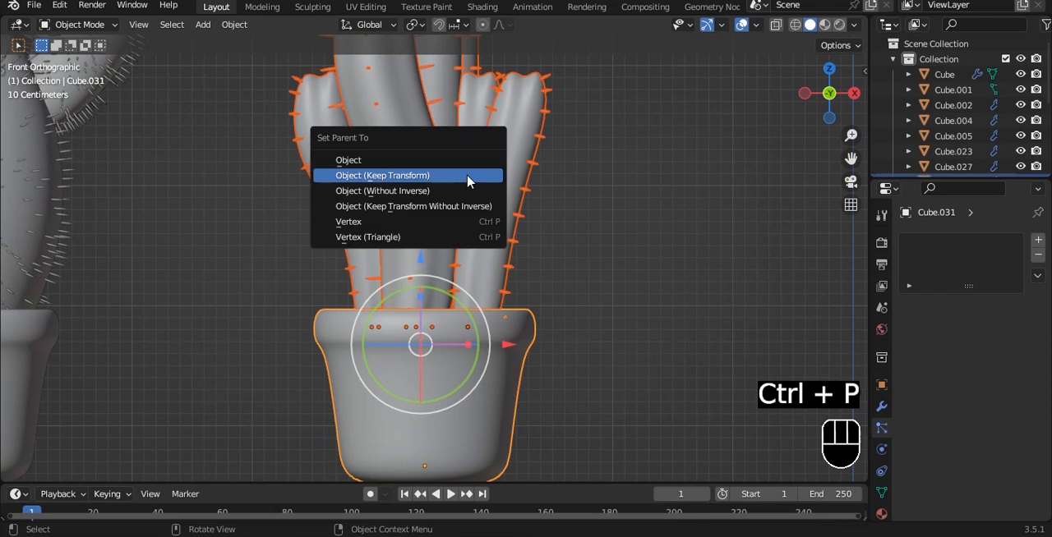
click(474, 175)
scroll(646, 214, down, 5)
key(ctrl+s)
Rotate, raise and shrink the duplicated cactus body into an upward arm, and attach it to the trunk's side.
shift+middle_drag(645, 214, 614, 233)
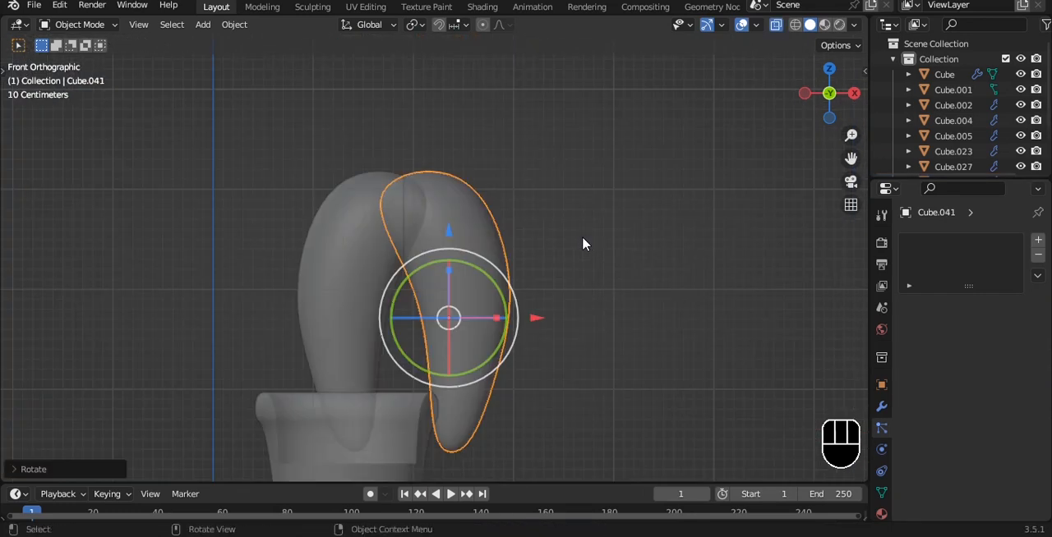
drag(496, 286, 535, 347)
drag(447, 220, 447, 172)
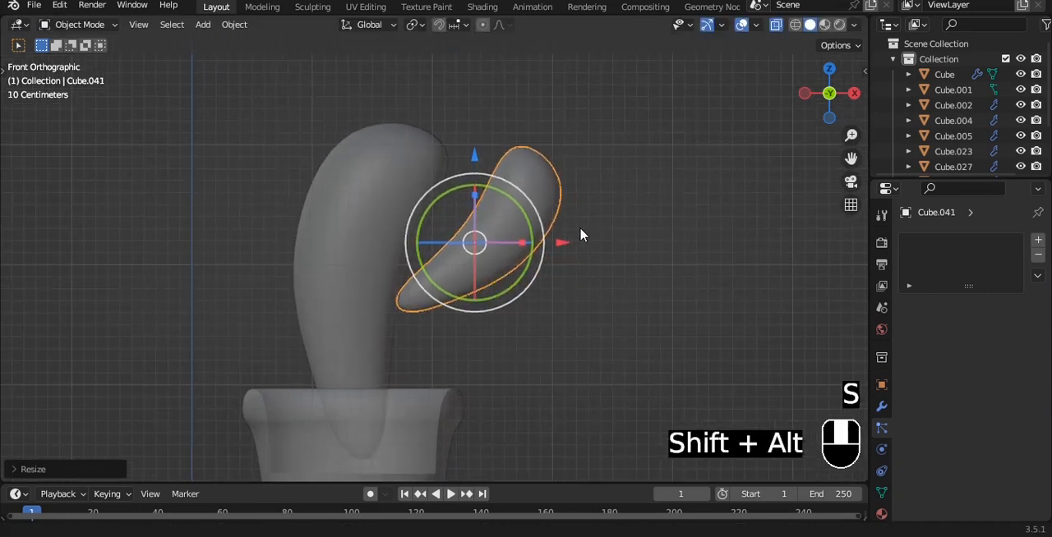
drag(556, 239, 532, 240)
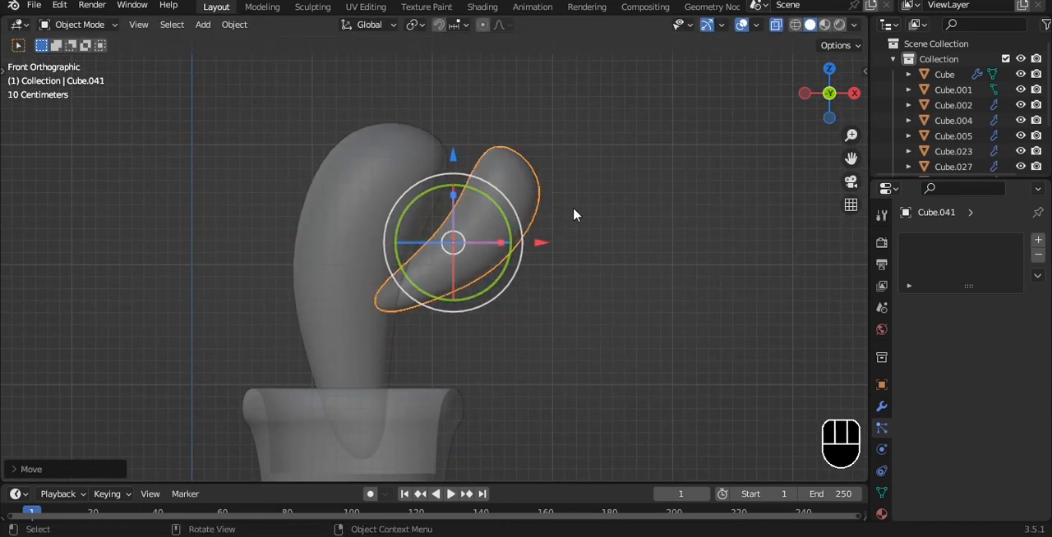
Duplicate the arm along X to the opposite side of the trunk and mirror the copy on X.
key(shift+d)
key(x)
click(381, 211)
key(ctrl+m)
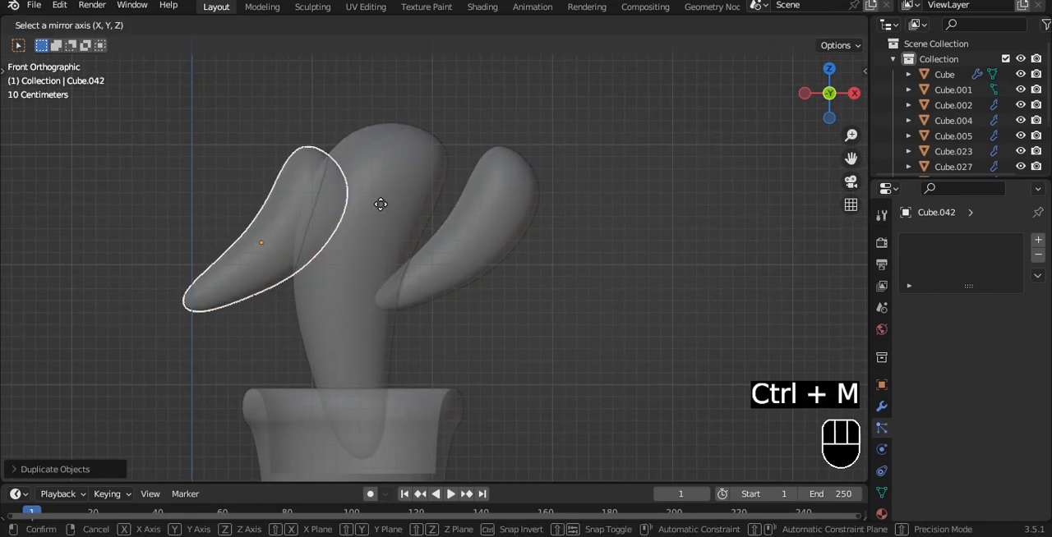
key(x)
shift+middle_drag(298, 196, 351, 178)
Try to fill the mirrored arm's lower edge loop and move it down to sharpen the bend.
key(Tab)
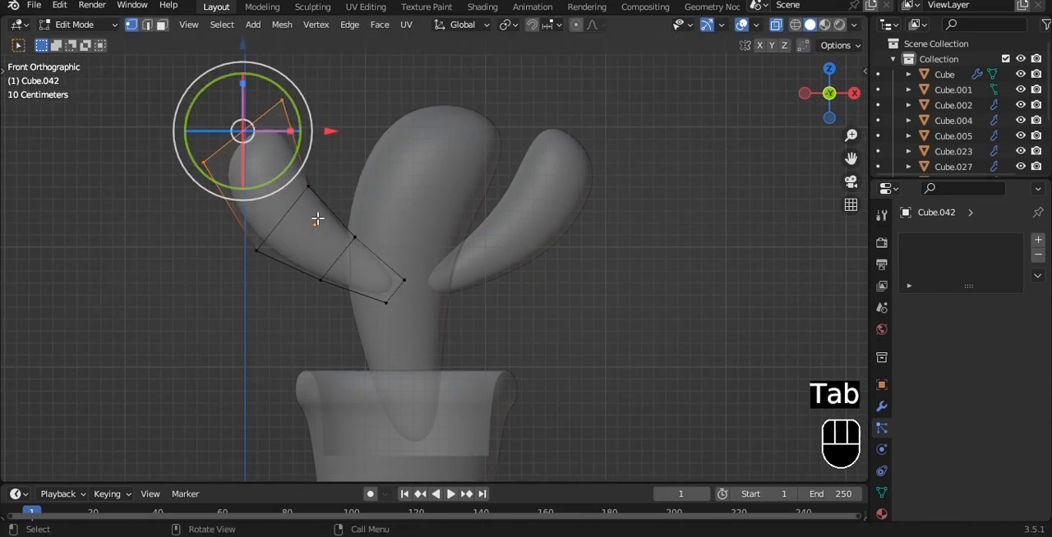
drag(358, 303, 358, 303)
key(f)
key(g)
click(300, 239)
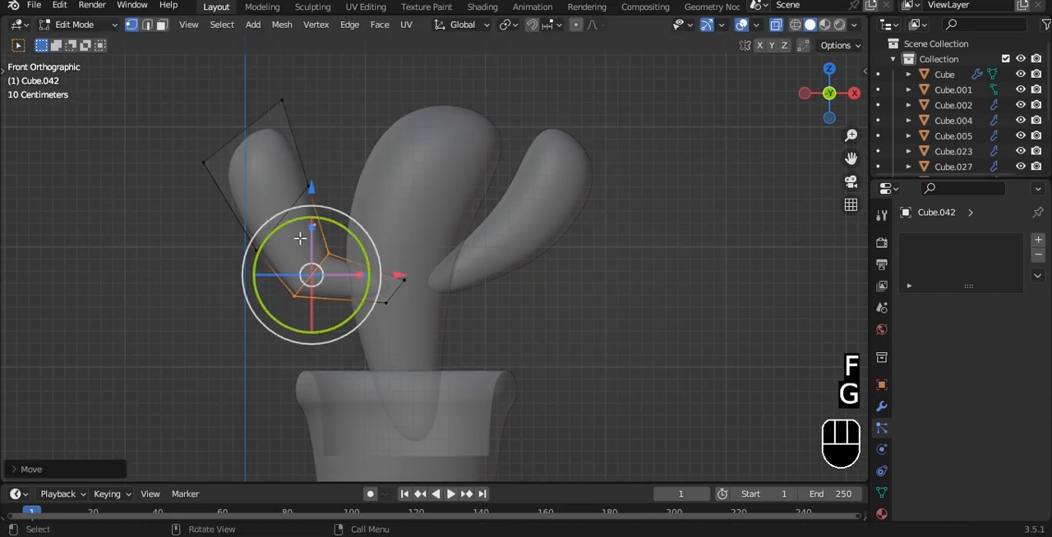
drag(318, 269, 318, 271)
key(g)
click(294, 293)
key(Tab)
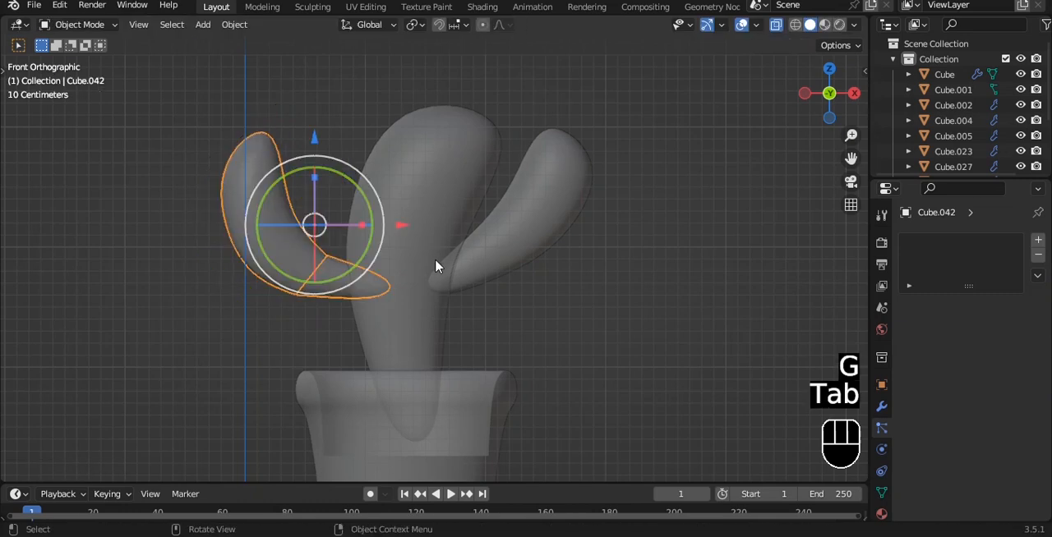
Undo the fill and the moves made to the mirrored arm's lower edge loop.
scroll(436, 265, up, 3)
key(ctrl+z)
key(ctrl+z)
key(ctrl+z)
key(ctrl+z)
Move the mirrored arm's lower and middle edge loops outward and down to curve its elbow.
key(g)
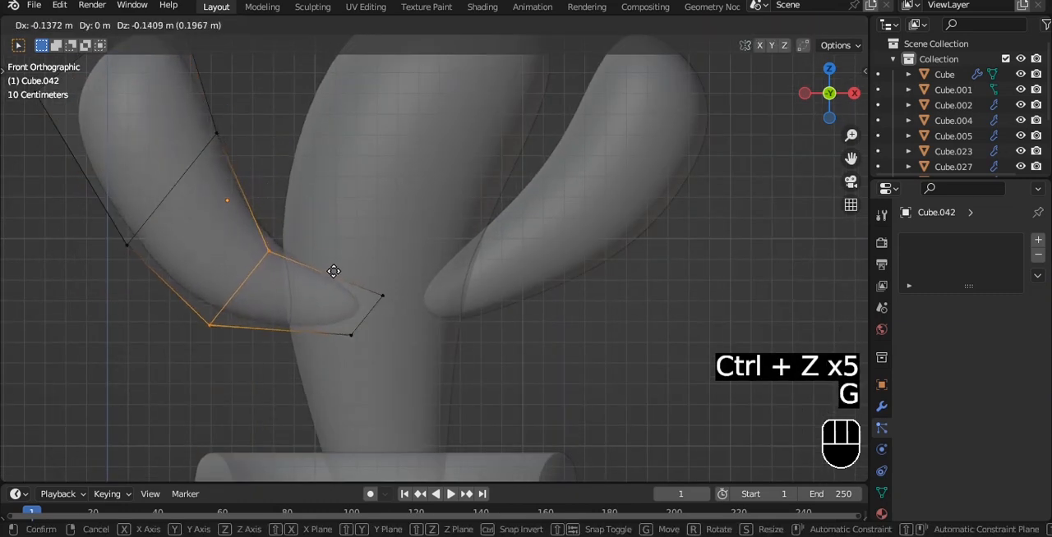
click(300, 272)
scroll(204, 175, down, 3)
drag(316, 263, 314, 262)
key(g)
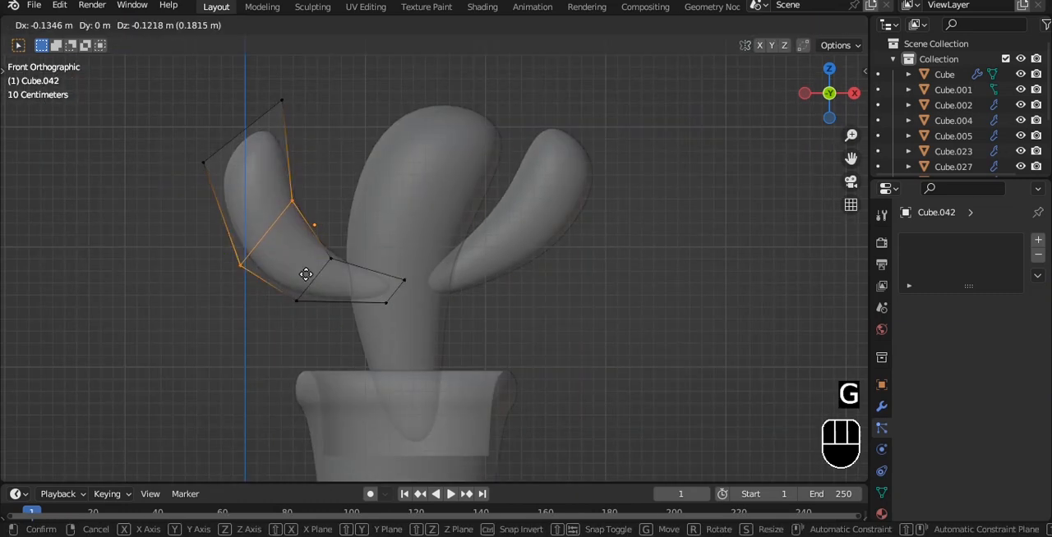
click(305, 272)
Raise the outer corner vertices of the mirrored arm's tip and adjust the tip's shape.
drag(164, 70, 235, 211)
key(g)
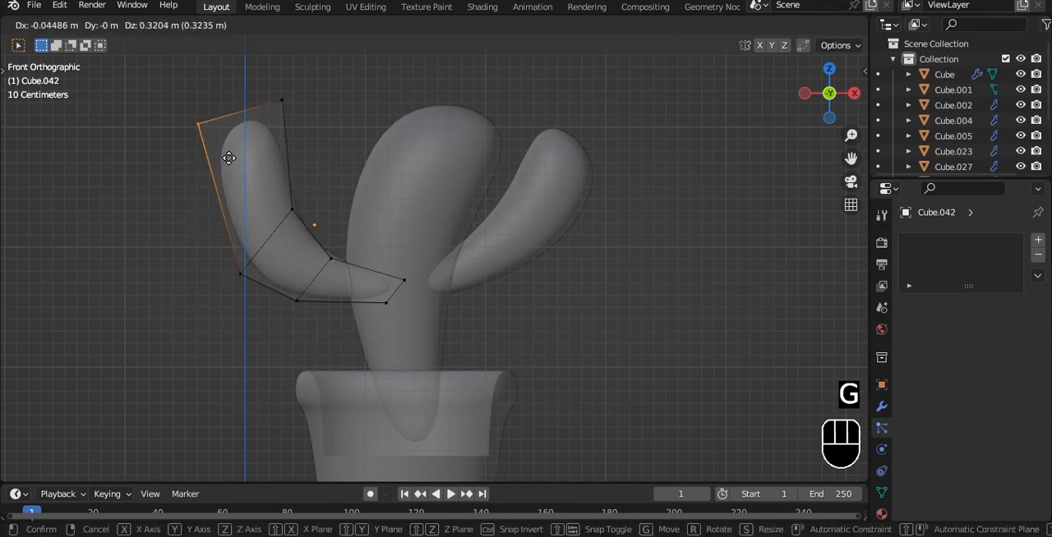
click(228, 157)
key(Tab)
key(Tab)
drag(285, 120, 259, 118)
key(Tab)
Scale the mirrored arm down slightly as a whole object.
shift+middle_drag(521, 219, 524, 244)
key(s)
click(469, 214)
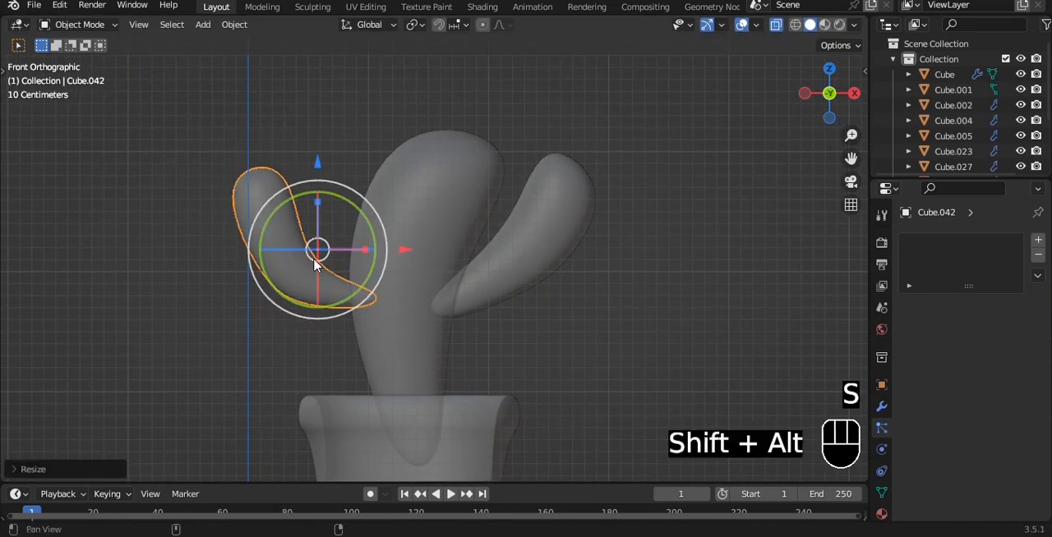
Nudge the mirrored arm's loop nearest the trunk inward and up, and its elbow loop outward and up.
key(Tab)
scroll(315, 263, up, 4)
key(Tab)
key(Tab)
key(g)
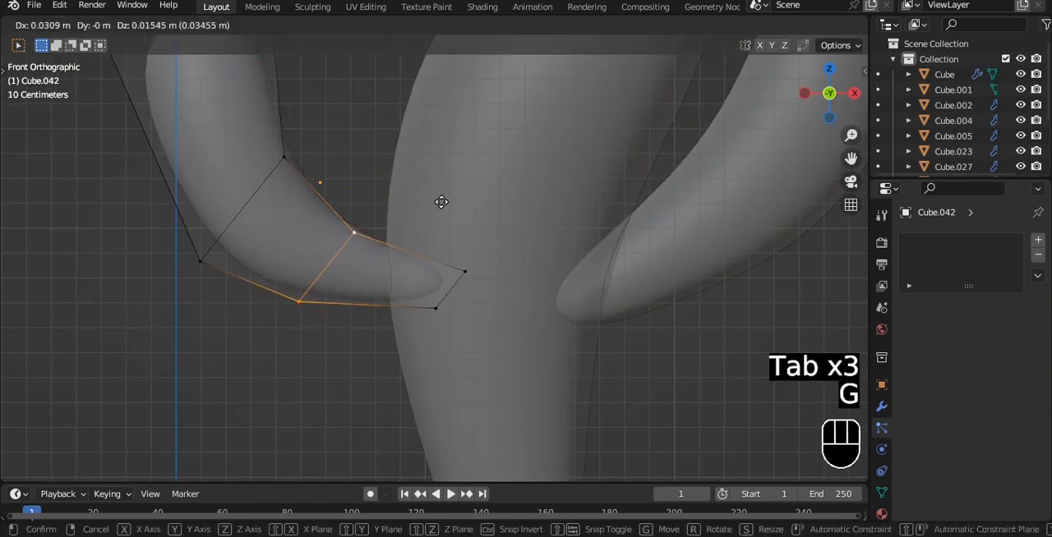
click(440, 204)
click(258, 190)
key(g)
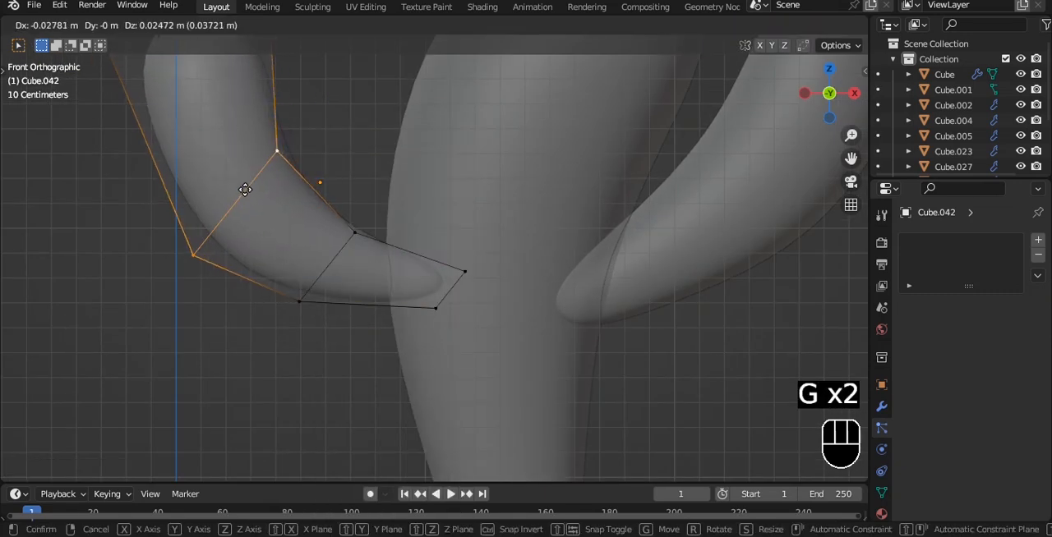
click(239, 182)
Raise the mirrored arm's elbow loop a little more and shift the loop beside the trunk inward and up.
key(Tab)
key(Tab)
key(g)
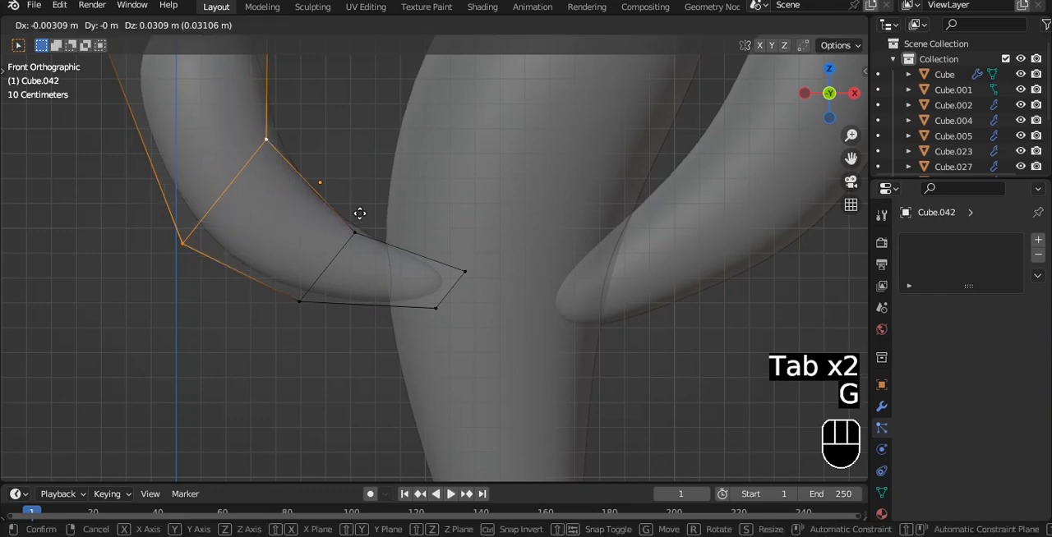
click(359, 213)
alt+click(327, 246)
key(g)
click(340, 235)
key(Tab)
Set the mirrored arm's origin to its geometry and save the file.
scroll(342, 242, down, 4)
key(q)
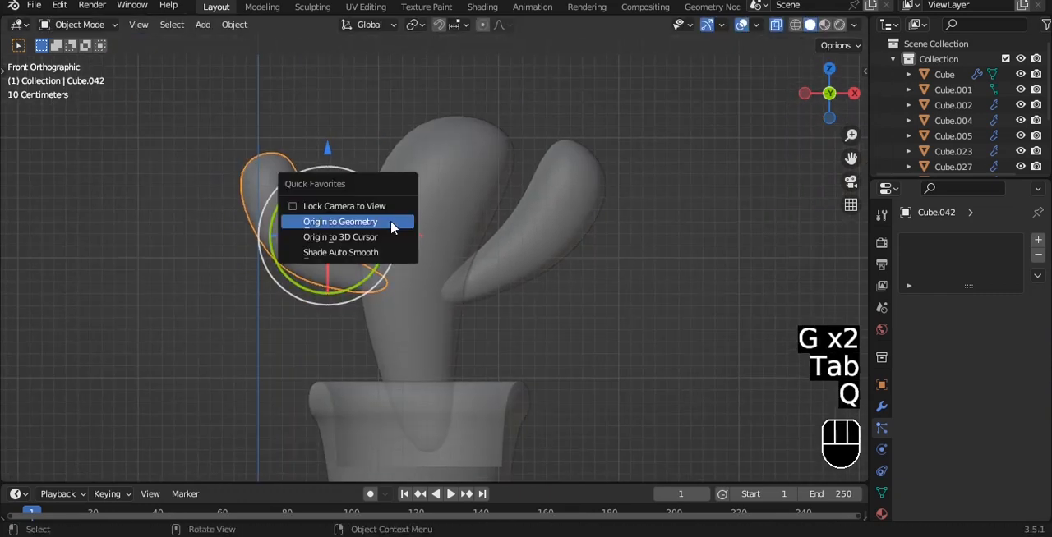
click(350, 222)
key(ctrl+s)
shift+middle_drag(419, 214, 395, 222)
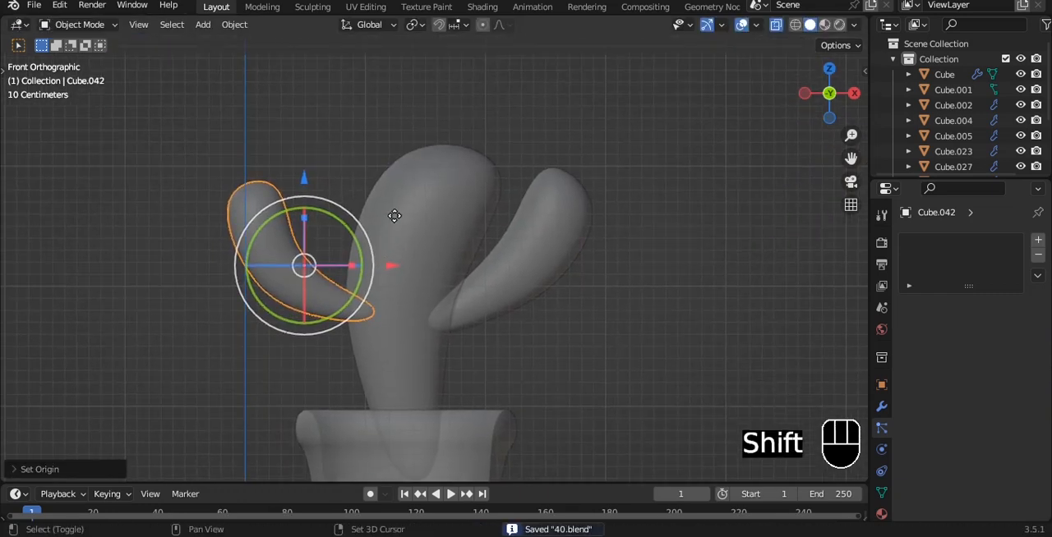
Duplicate the mirrored arm, scale the copy down and place it against the trunk's upper side, above the original arm.
key(shift+d)
key(z)
key(s)
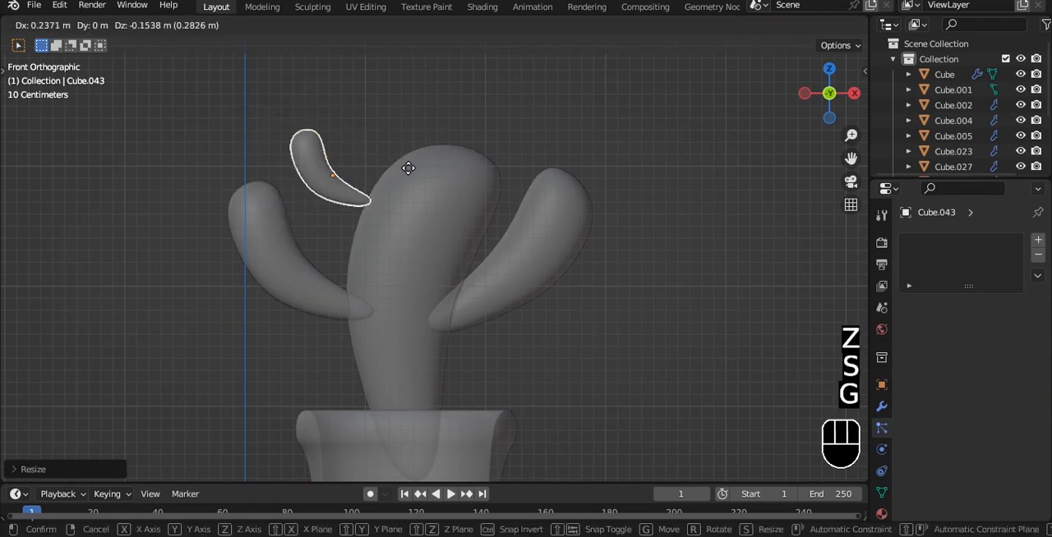
click(444, 166)
Rotate, move and enlarge the small arm's tip vertices so that the arm bends upward with a rounded end.
scroll(406, 181, up, 5)
key(Tab)
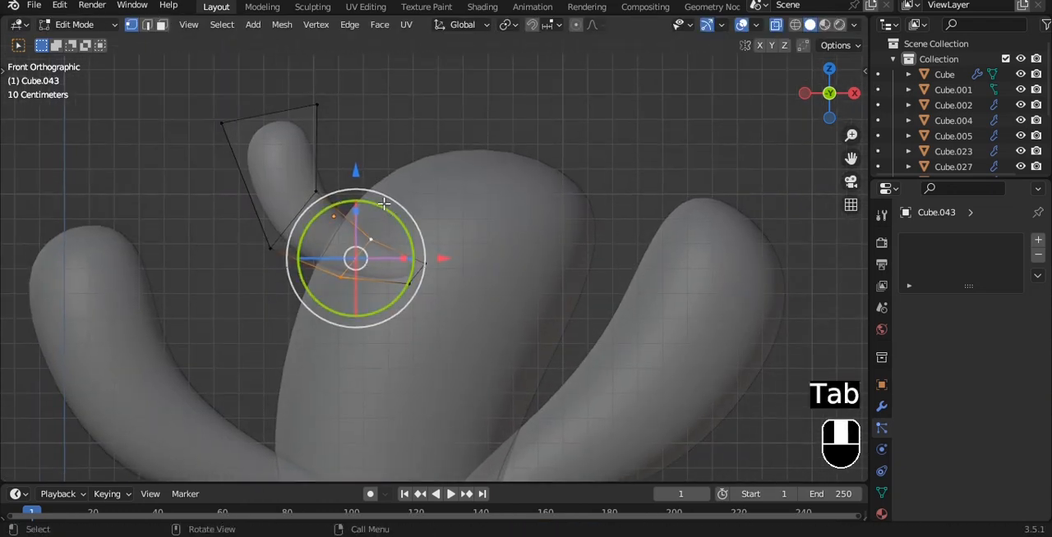
drag(190, 82, 378, 171)
alt+shift+middle_drag(371, 170, 349, 211)
drag(344, 158, 400, 161)
drag(338, 101, 359, 123)
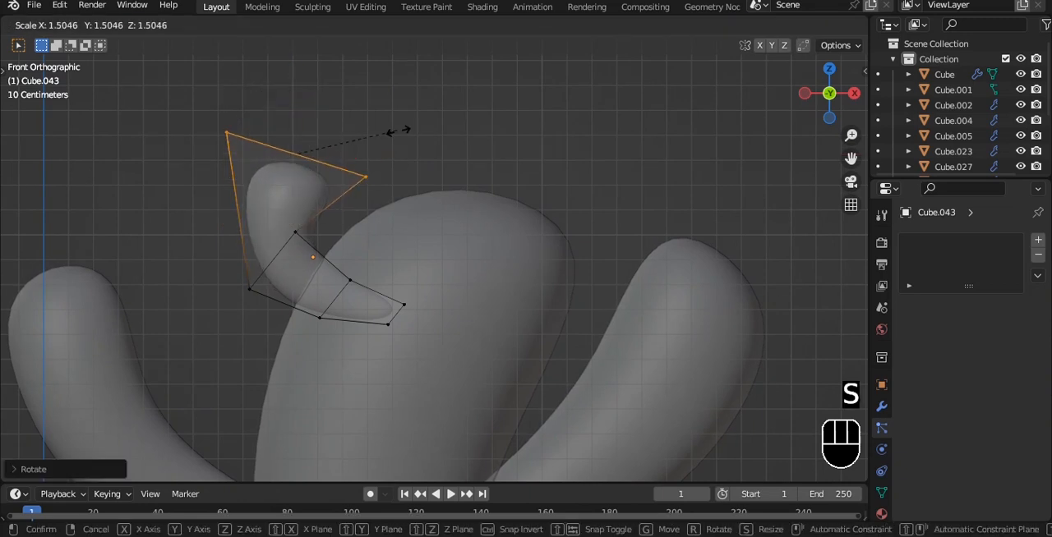
click(372, 117)
Finish adjusting the small arm's mesh, return to Object Mode with X-ray off and save the file.
alt+click(287, 268)
key(ctrl+z)
drag(320, 235, 335, 241)
key(Tab)
key(alt+z)
scroll(441, 165, down, 5)
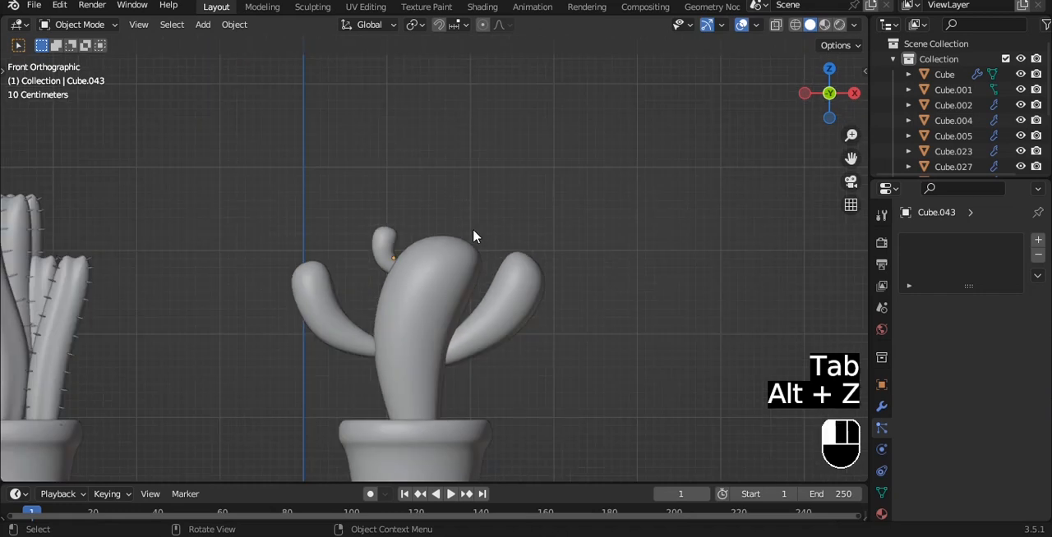
key(ctrl+s)
scroll(436, 189, down, 3)
alt+shift+middle_drag(422, 176, 449, 198)
scroll(449, 197, down, 3)
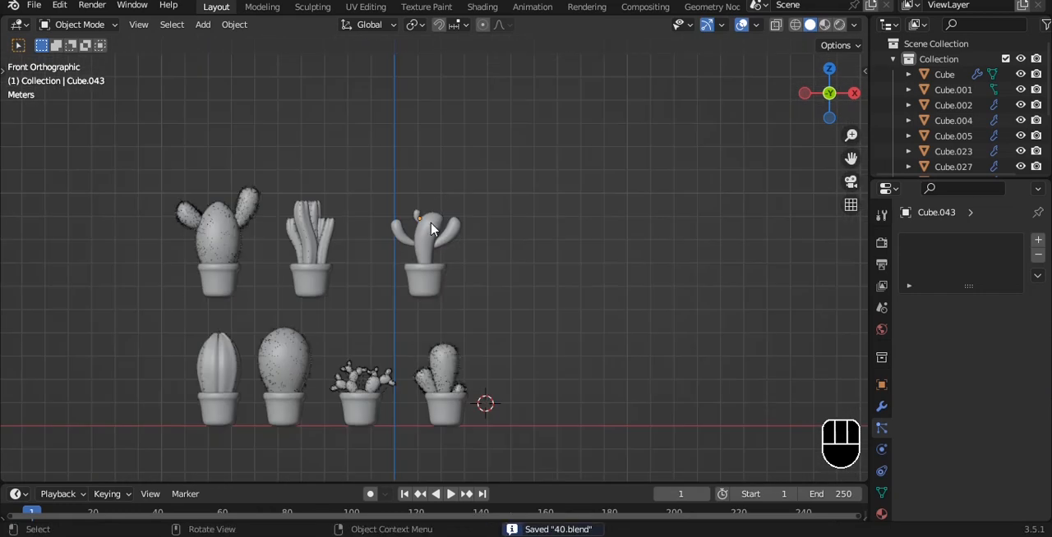
Try to copy the modifiers of the spined first-row cactus to the new cactus's trunk and arms.
scroll(406, 199, up, 2)
shift+click(404, 214)
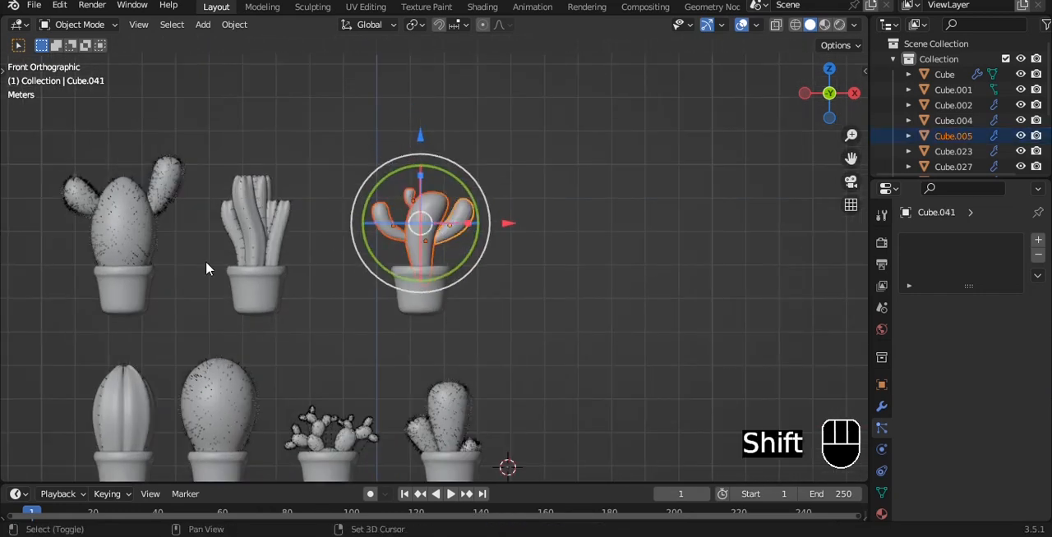
shift+click(443, 411)
key(ctrl+l)
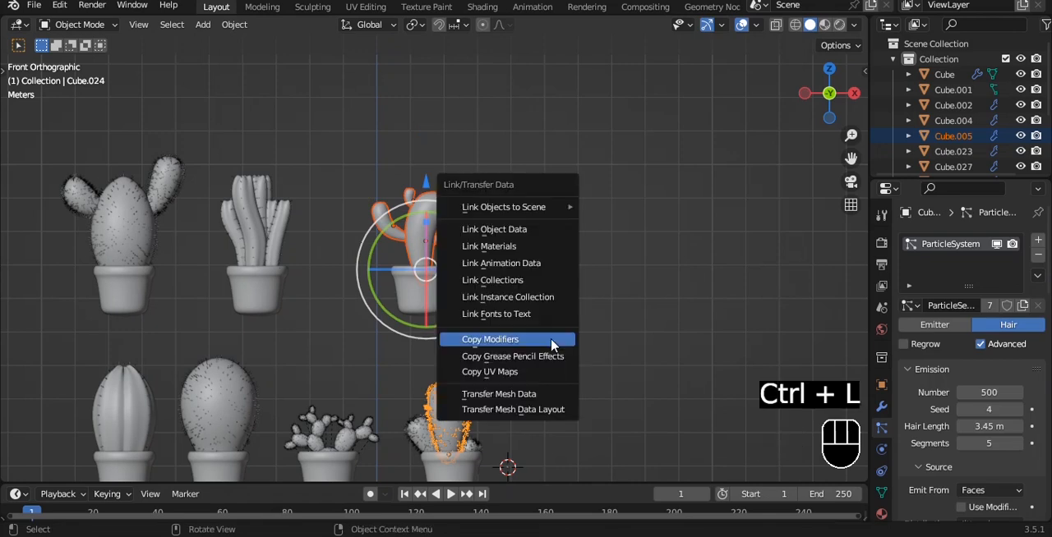
click(555, 335)
scroll(567, 225, up, 4)
key(ctrl+z)
Examine the new cactus's trunk mesh in Edit Mode from the top view and return to the front view.
alt+middle_drag(497, 198, 488, 265)
scroll(485, 247, up, 3)
click(461, 182)
click(456, 176)
key(grave)
click(438, 90)
key(Tab)
alt+shift+middle_drag(439, 288, 432, 218)
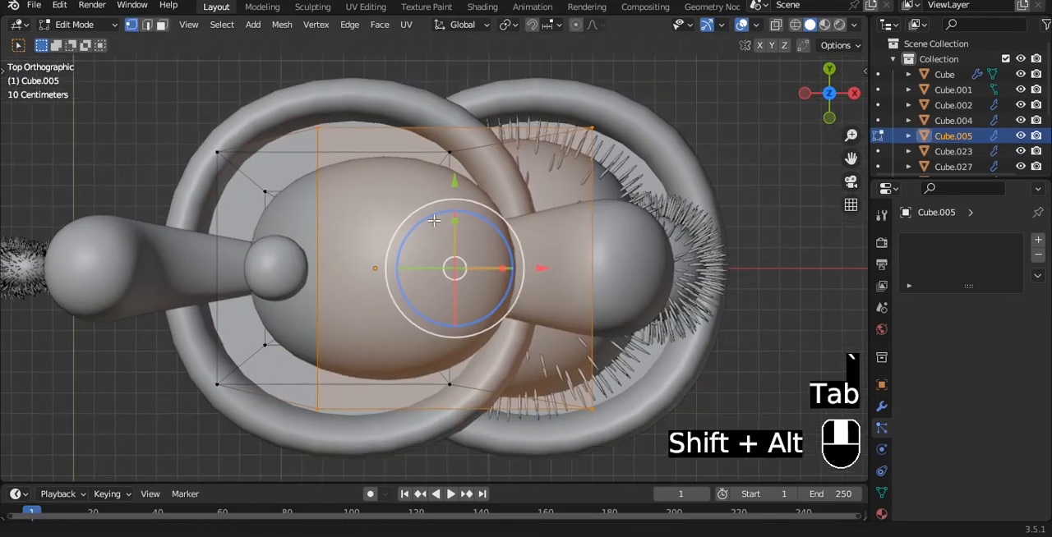
key(Tab)
key(grave)
click(405, 183)
Apply the Subdivision modifiers of the new cactus's trunk, two side arms and small upper arm.
scroll(405, 183, down, 4)
click(881, 407)
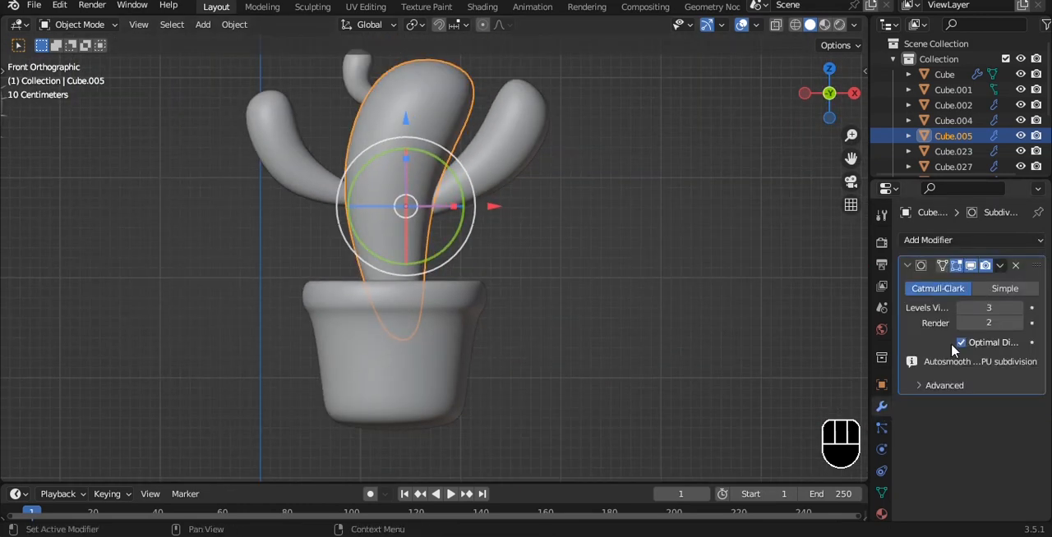
key(ctrl+a)
click(507, 157)
key(ctrl+a)
click(307, 171)
key(ctrl+a)
click(361, 78)
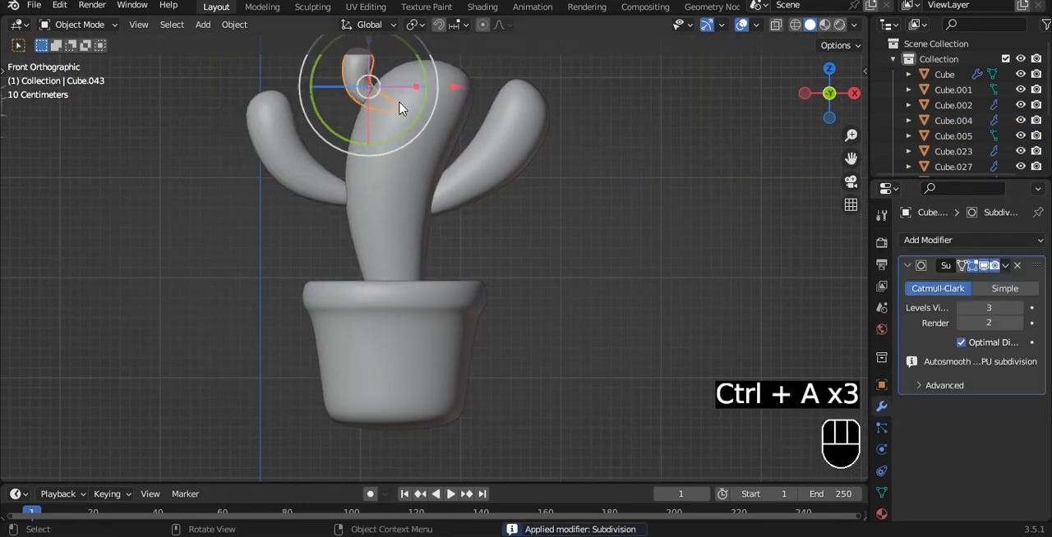
key(ctrl+a)
key(ctrl+a)
Copy the hair particle modifier from the spined first-row cactus to the new cactus's trunk and arms, and save.
scroll(724, 154, down, 3)
key(a)
key(a)
drag(320, 106, 507, 244)
shift+middle_drag(509, 358, 515, 235)
shift+click(483, 368)
key(ctrl+l)
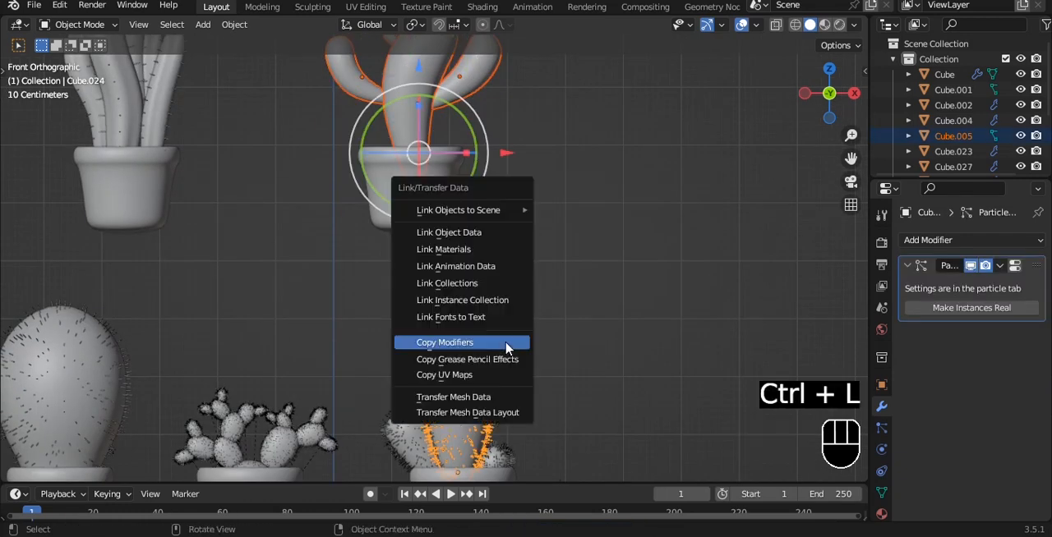
click(507, 349)
click(575, 169)
shift+middle_drag(519, 151, 539, 256)
scroll(539, 256, up, 2)
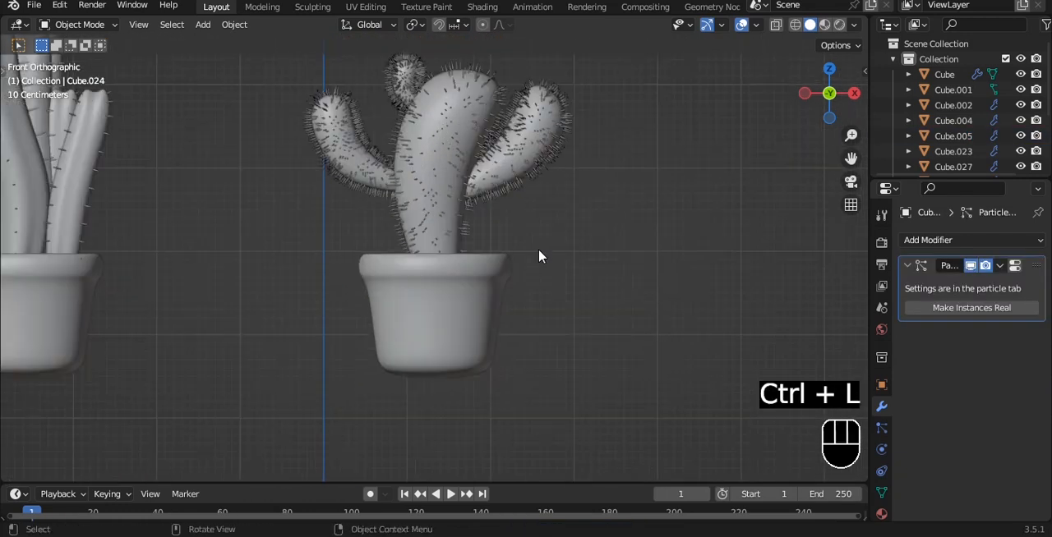
key(ctrl+s)
Parent the new cactus's trunk and arms to its pot using Object (Keep Transform) and save the file.
click(524, 161)
shift+click(404, 74)
shift+click(338, 127)
shift+click(469, 301)
key(ctrl+p)
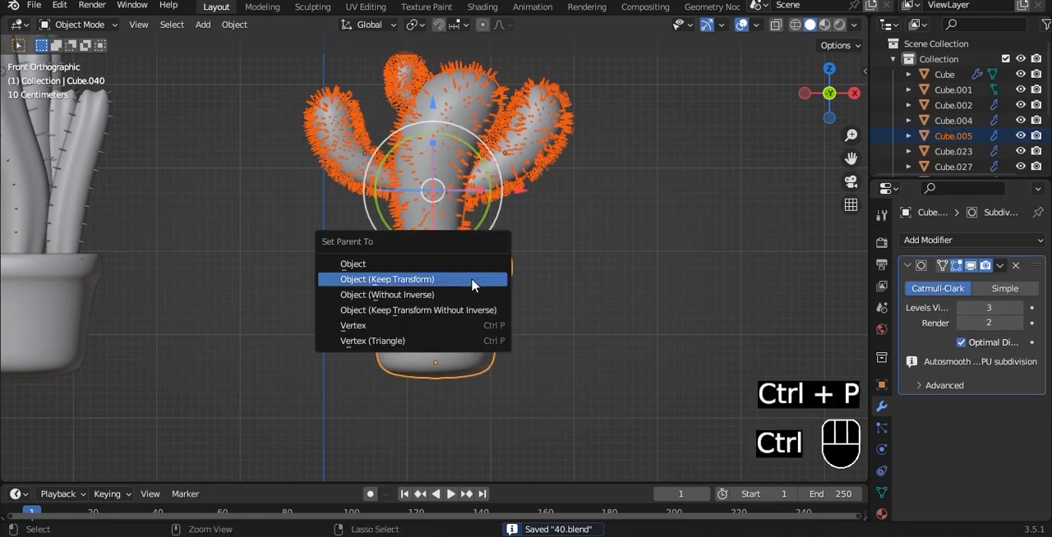
click(472, 280)
click(580, 254)
scroll(580, 254, down, 4)
key(ctrl+s)
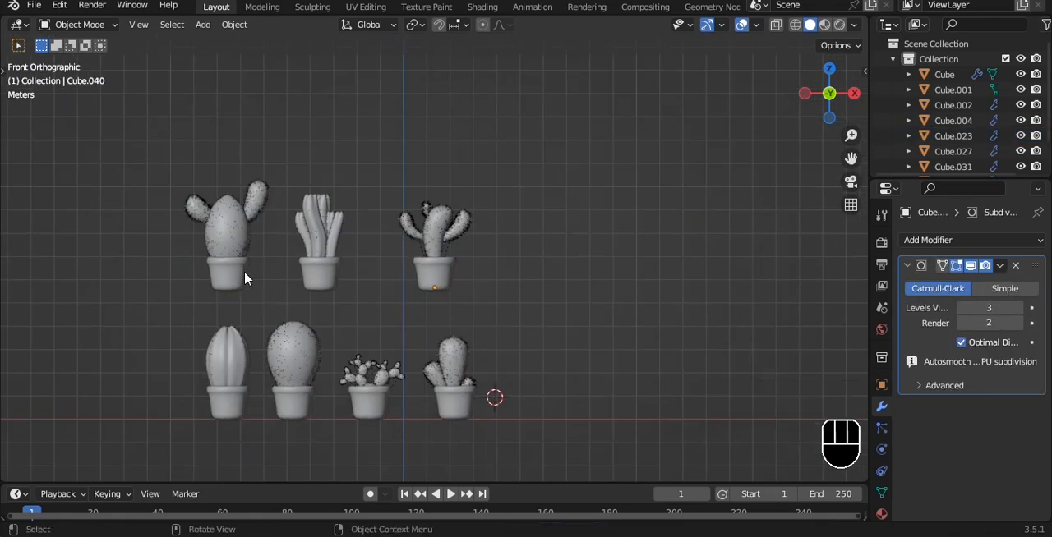
Shift the three second-row potted cacti along X to space them evenly above the first row.
shift+click(245, 277)
shift+click(438, 289)
drag(443, 294, 463, 296)
click(472, 284)
drag(553, 286, 525, 274)
click(543, 205)
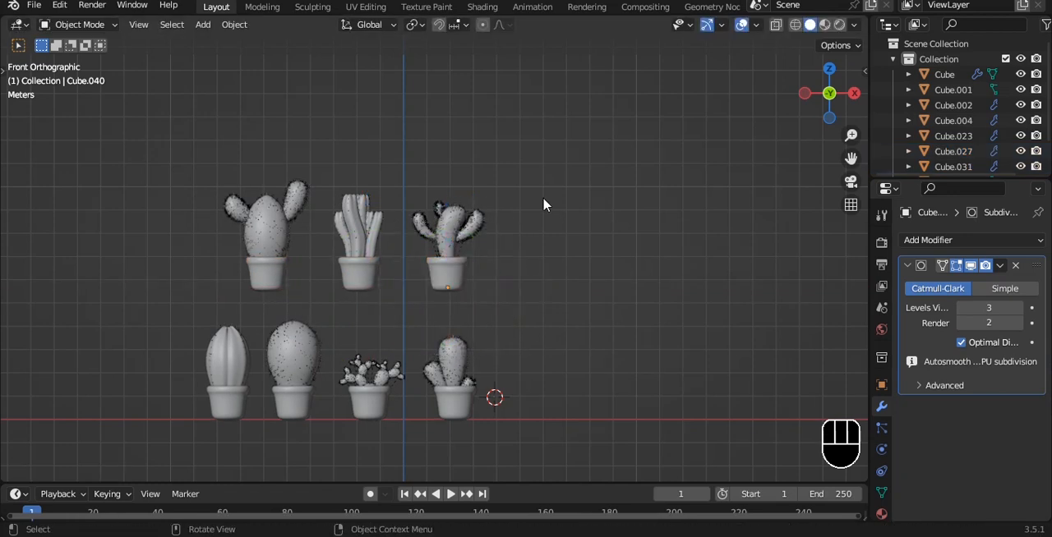
Select the pots of all seven cacti, move both rows together along X toward the scene's centre and save.
shift+click(235, 420)
shift+click(277, 284)
shift+click(302, 411)
shift+click(371, 401)
shift+click(451, 402)
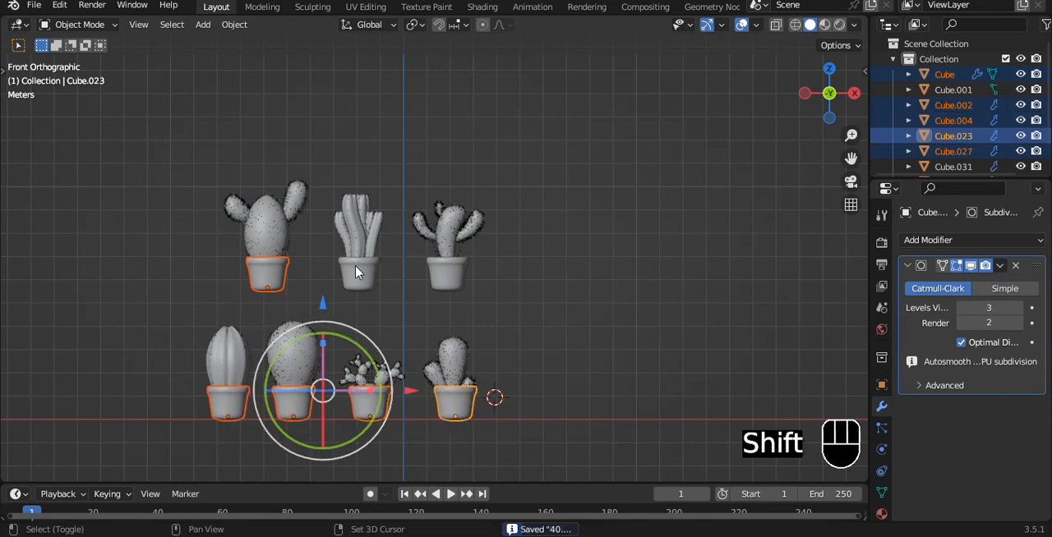
shift+click(356, 273)
shift+click(447, 276)
drag(435, 362, 479, 354)
click(591, 285)
key(ctrl+s)
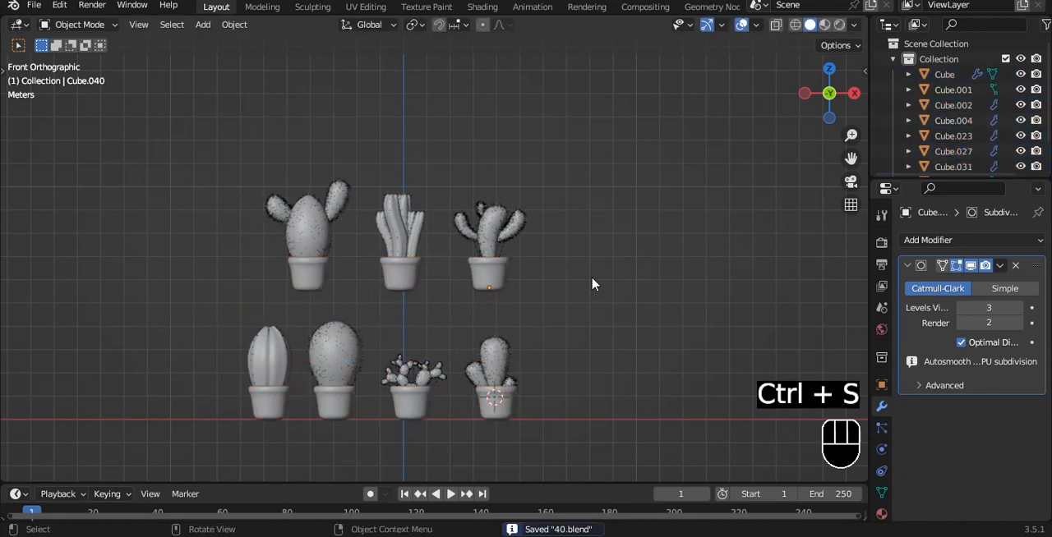